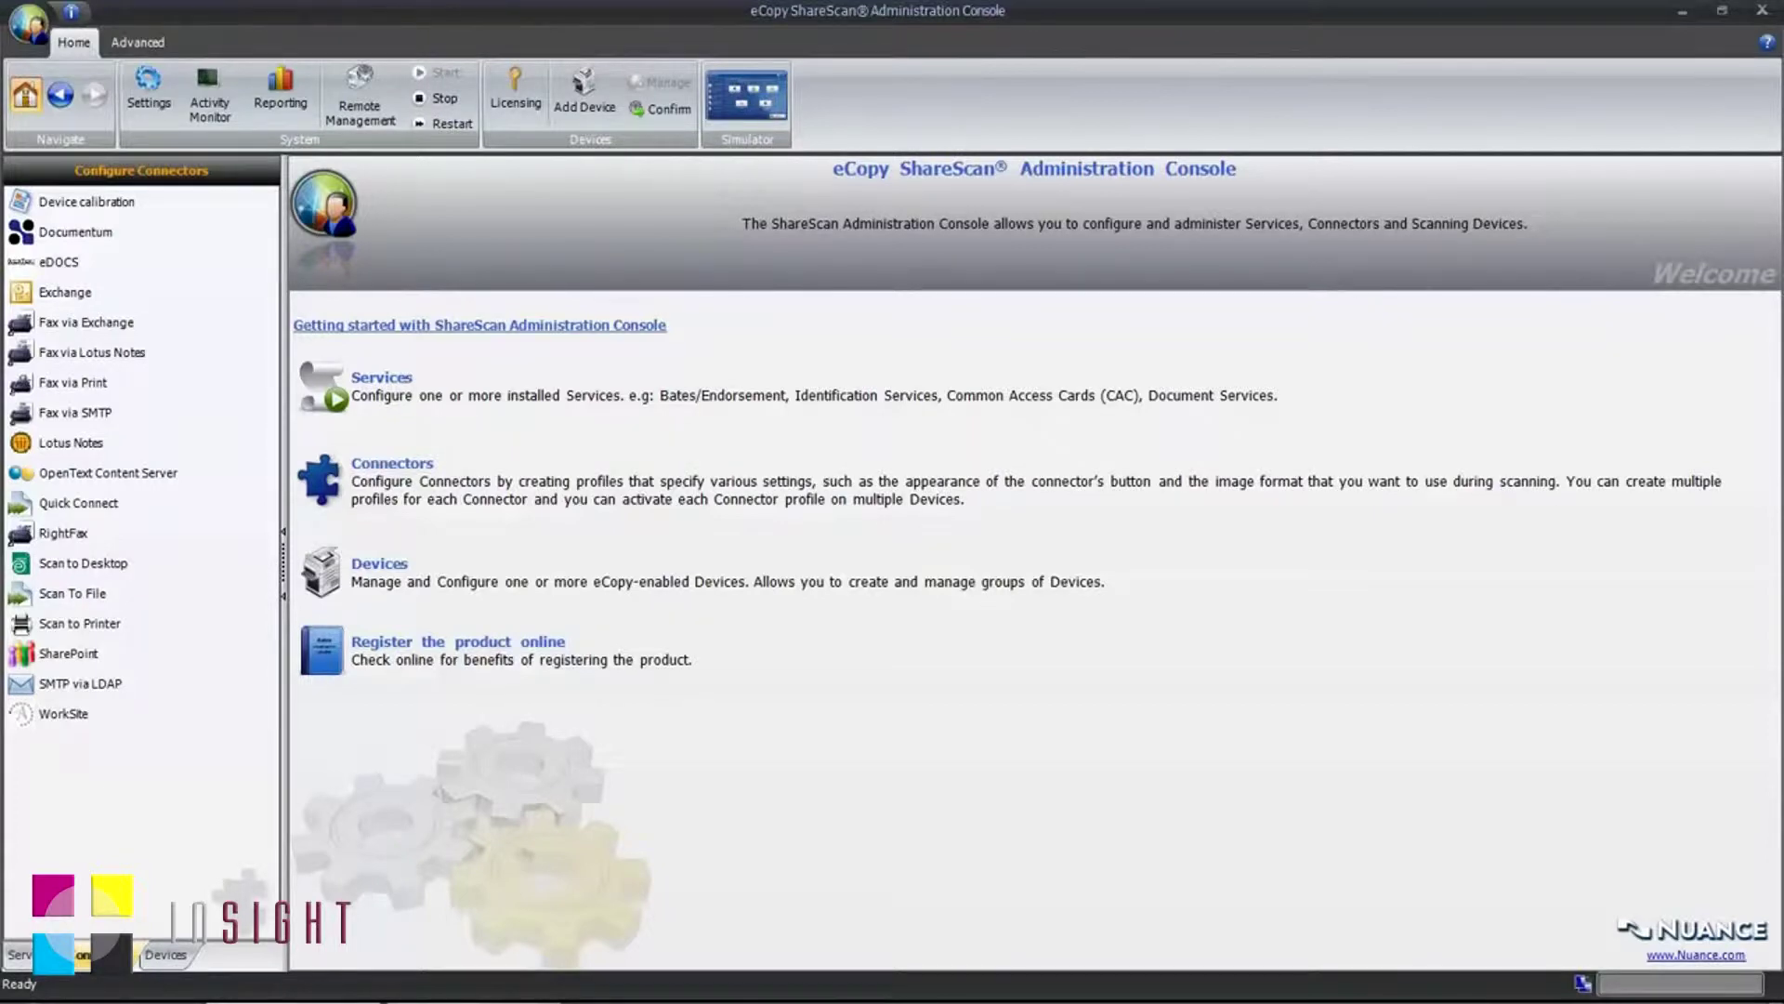
# Step: Create a new Quick Connect destination named 'Scan Legal Documents' with type Windows folder
pyautogui.click(110, 510)
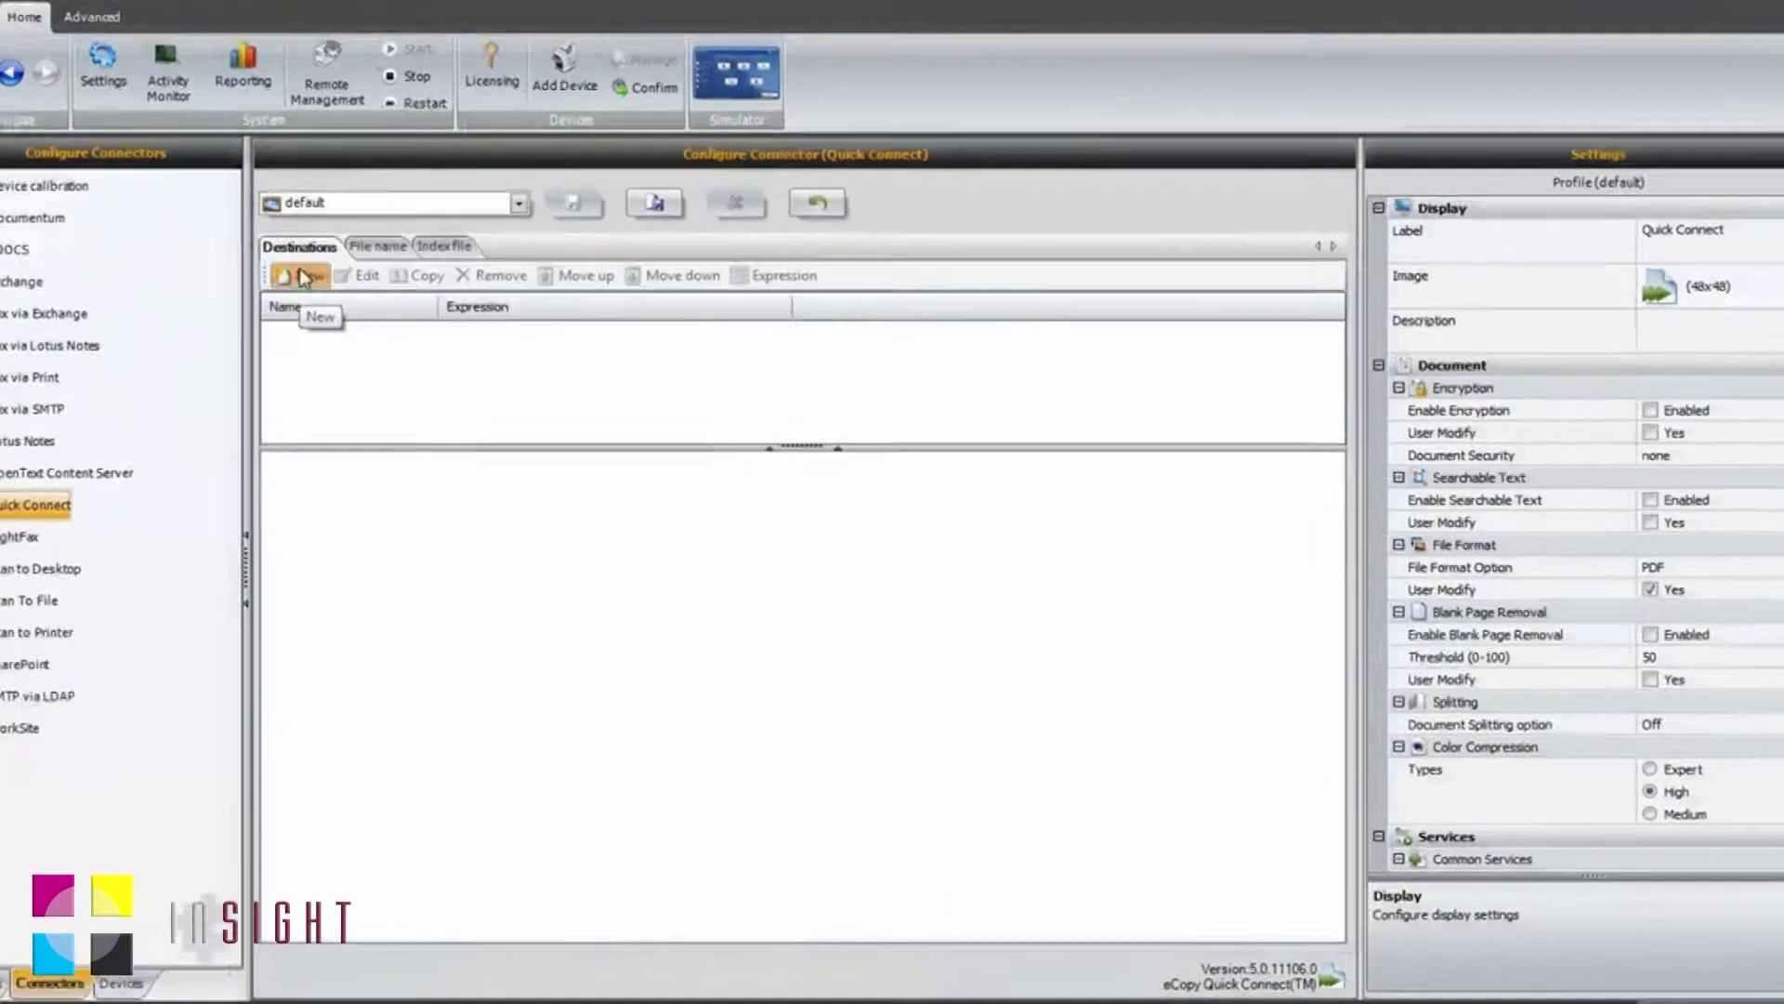
pyautogui.click(305, 277)
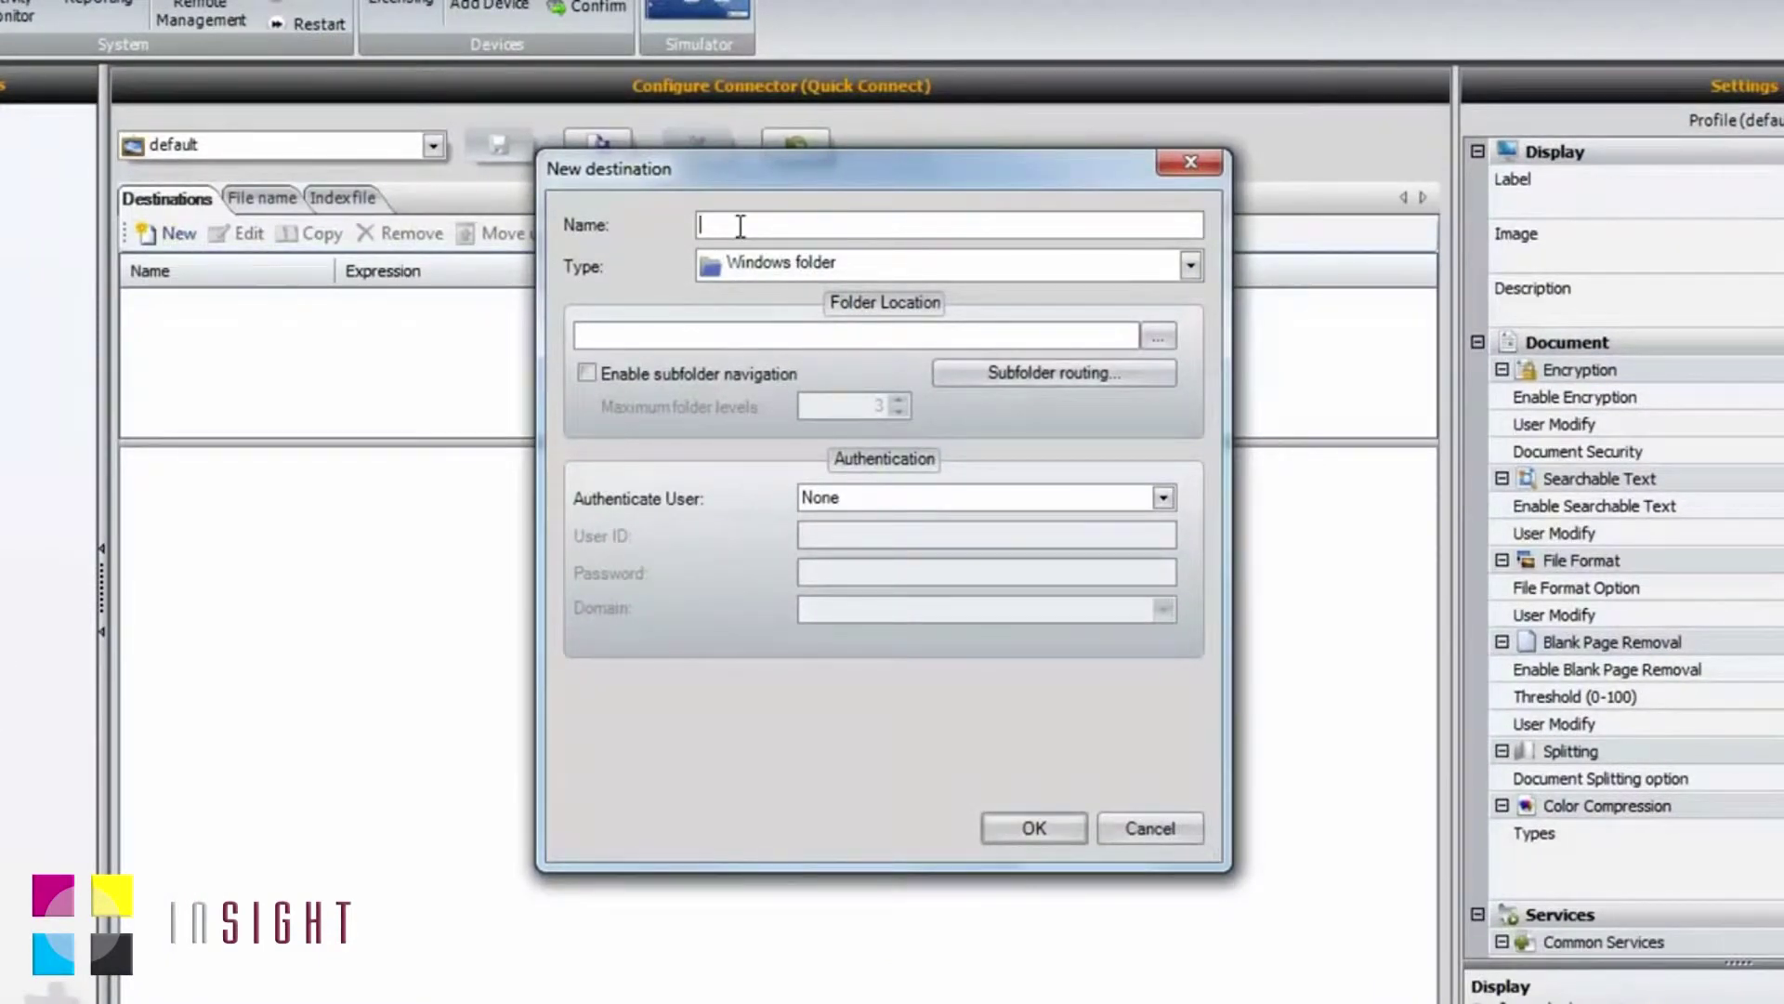
pyautogui.write('Scan Legal Documents')
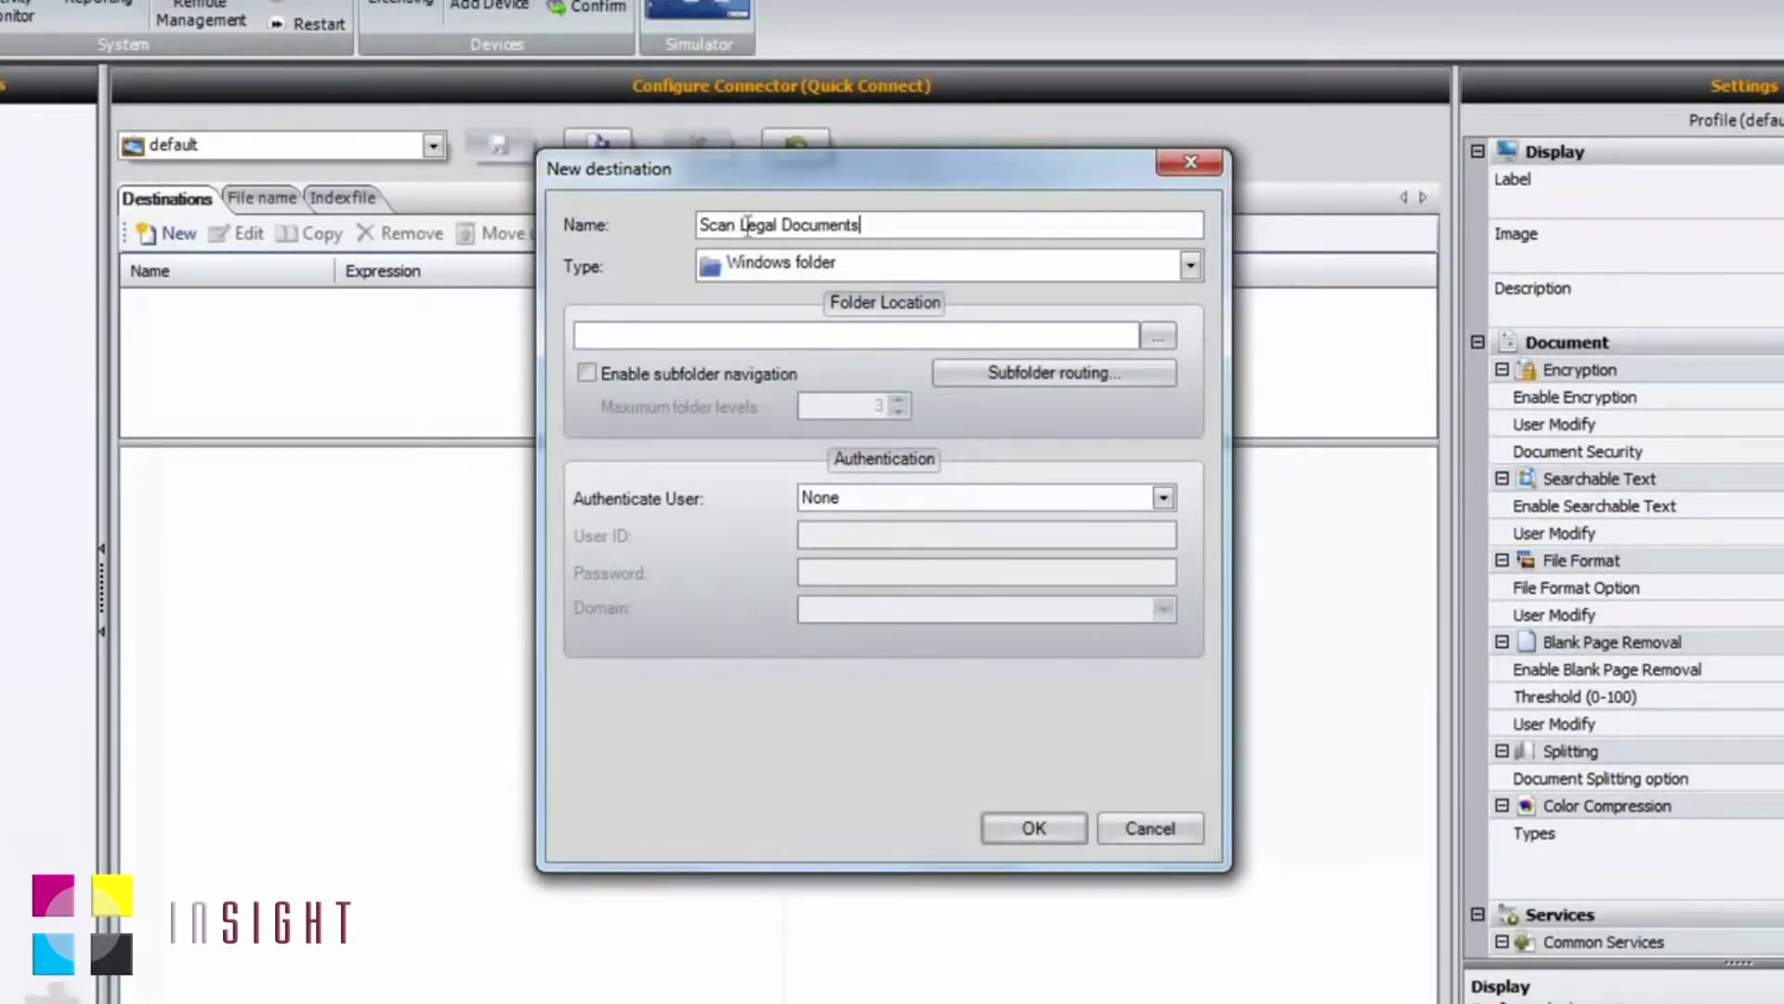
pyautogui.click(1190, 267)
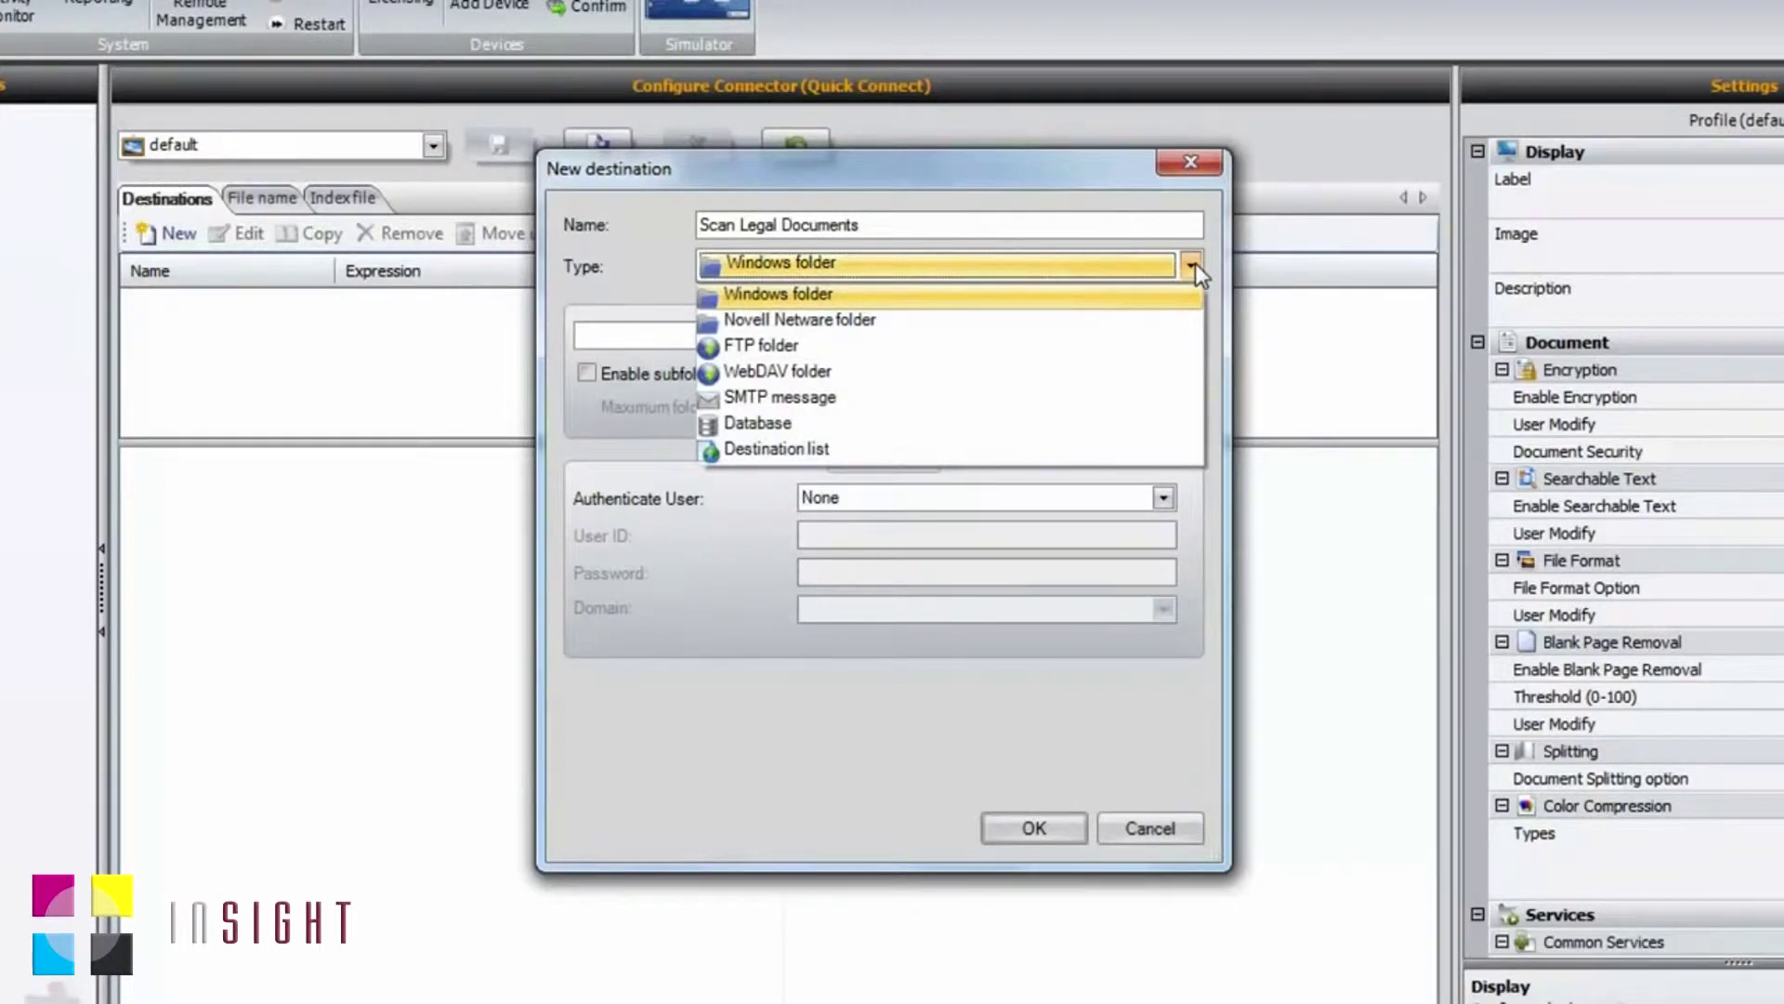
pyautogui.click(1162, 298)
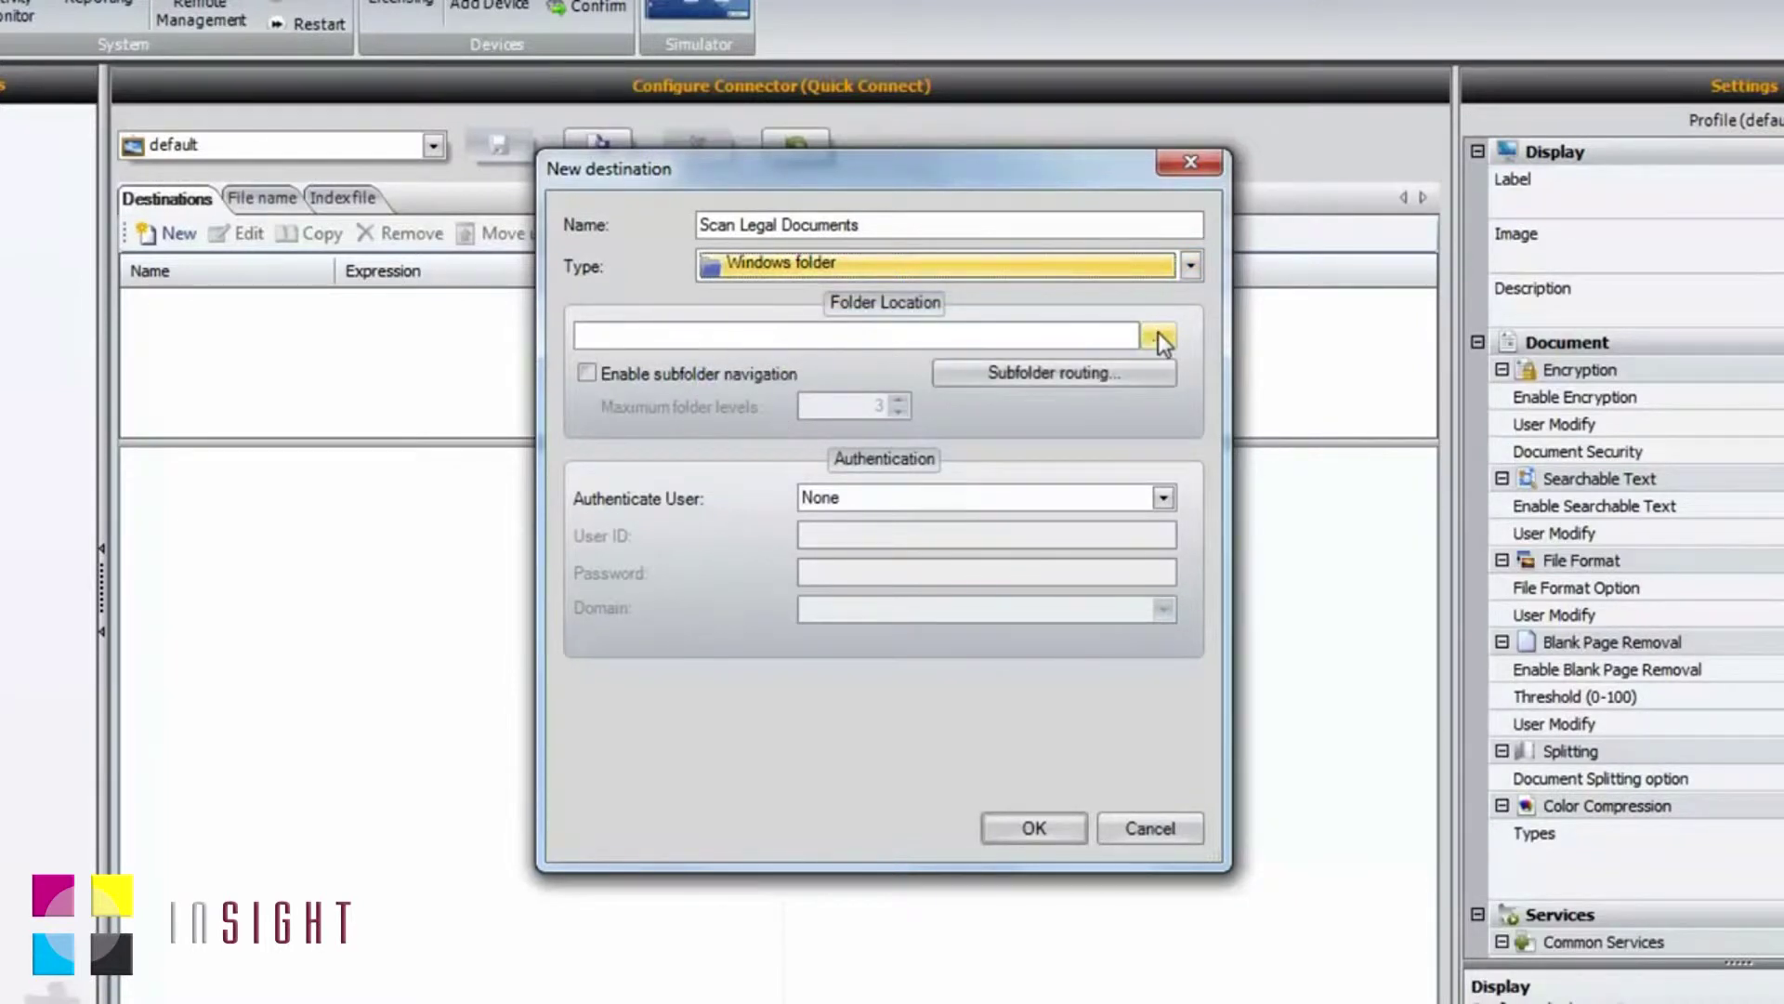
pyautogui.click(1159, 339)
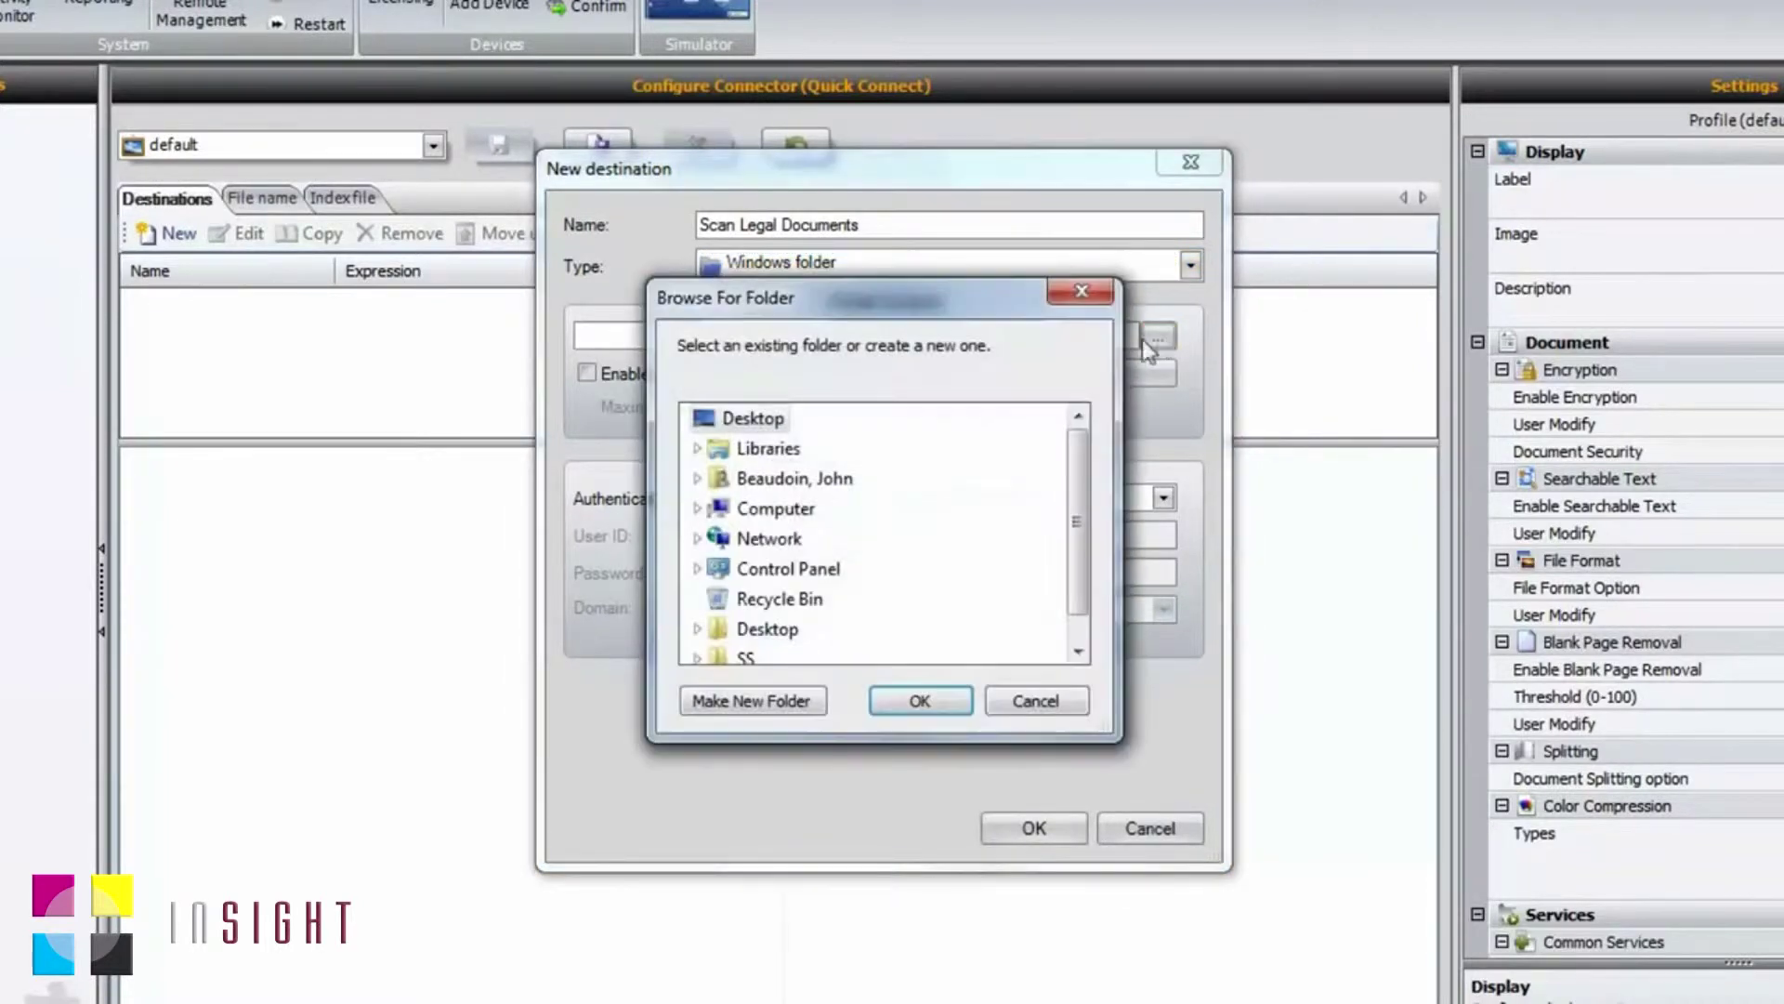
# Step: Choose the Legal folder on Local Disk (C:) as the destination folder, C:\Legal
pyautogui.moveTo(1072, 487); pyautogui.dragTo(1069, 525)
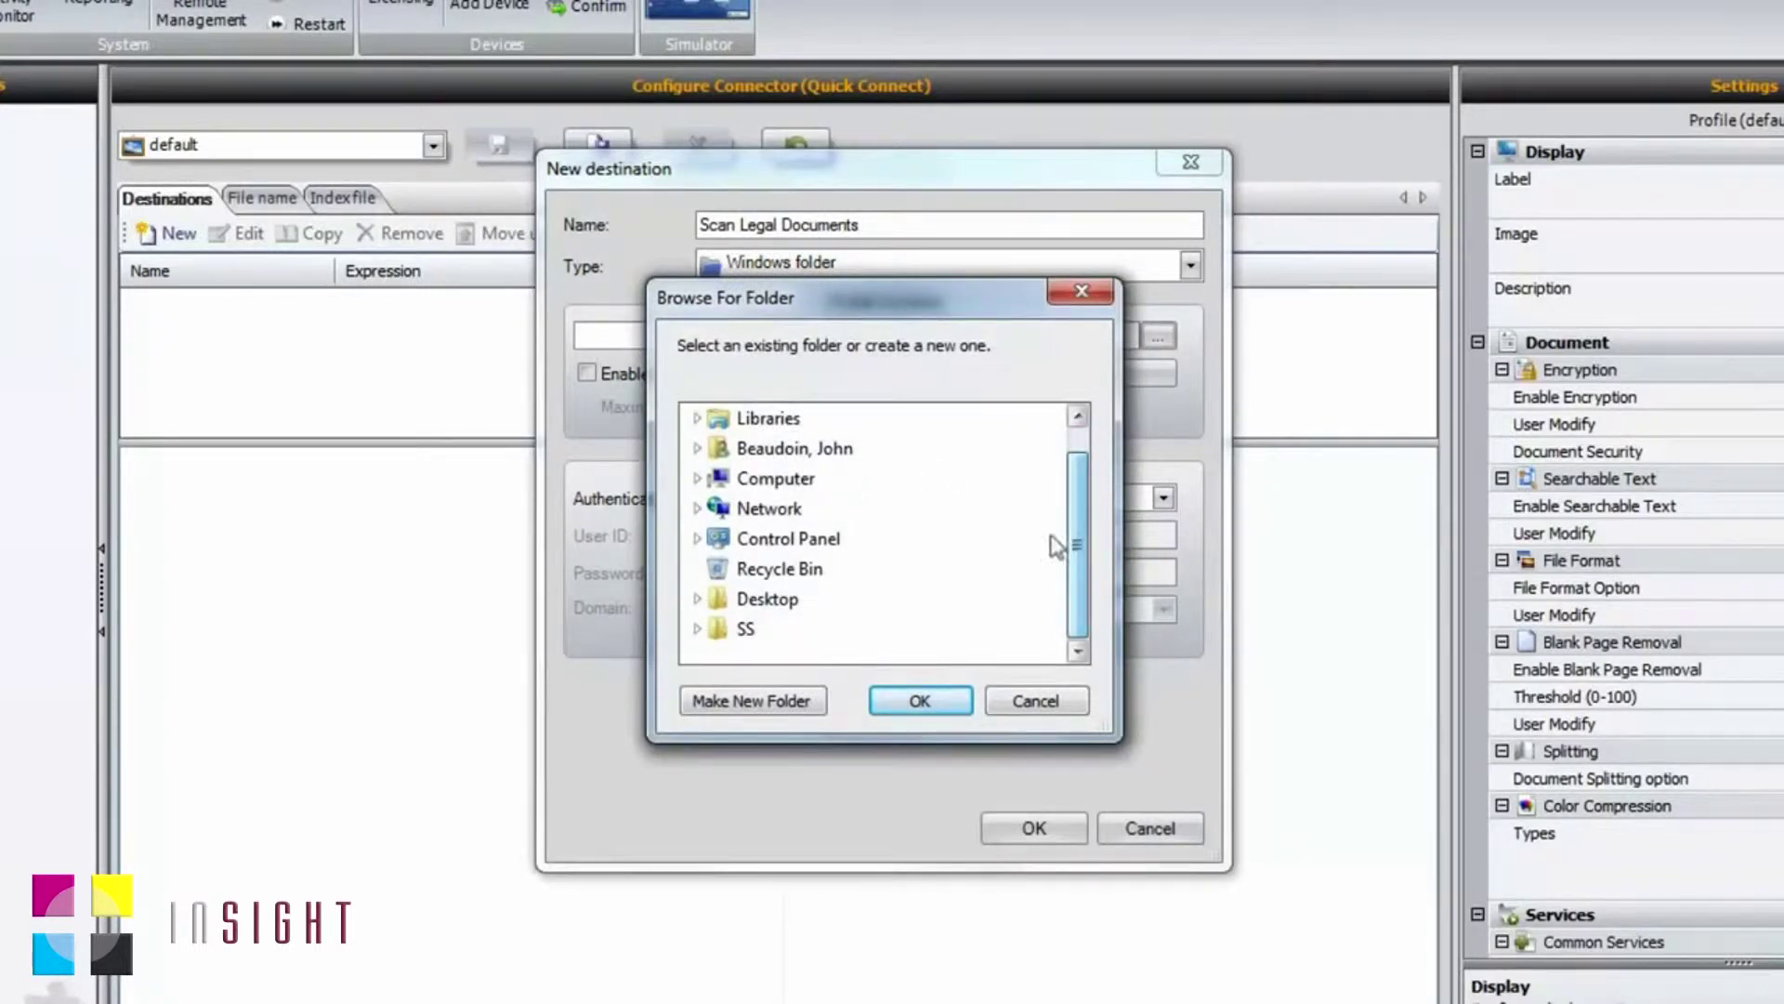
pyautogui.click(799, 476)
pyautogui.moveTo(1076, 464); pyautogui.dragTo(999, 556)
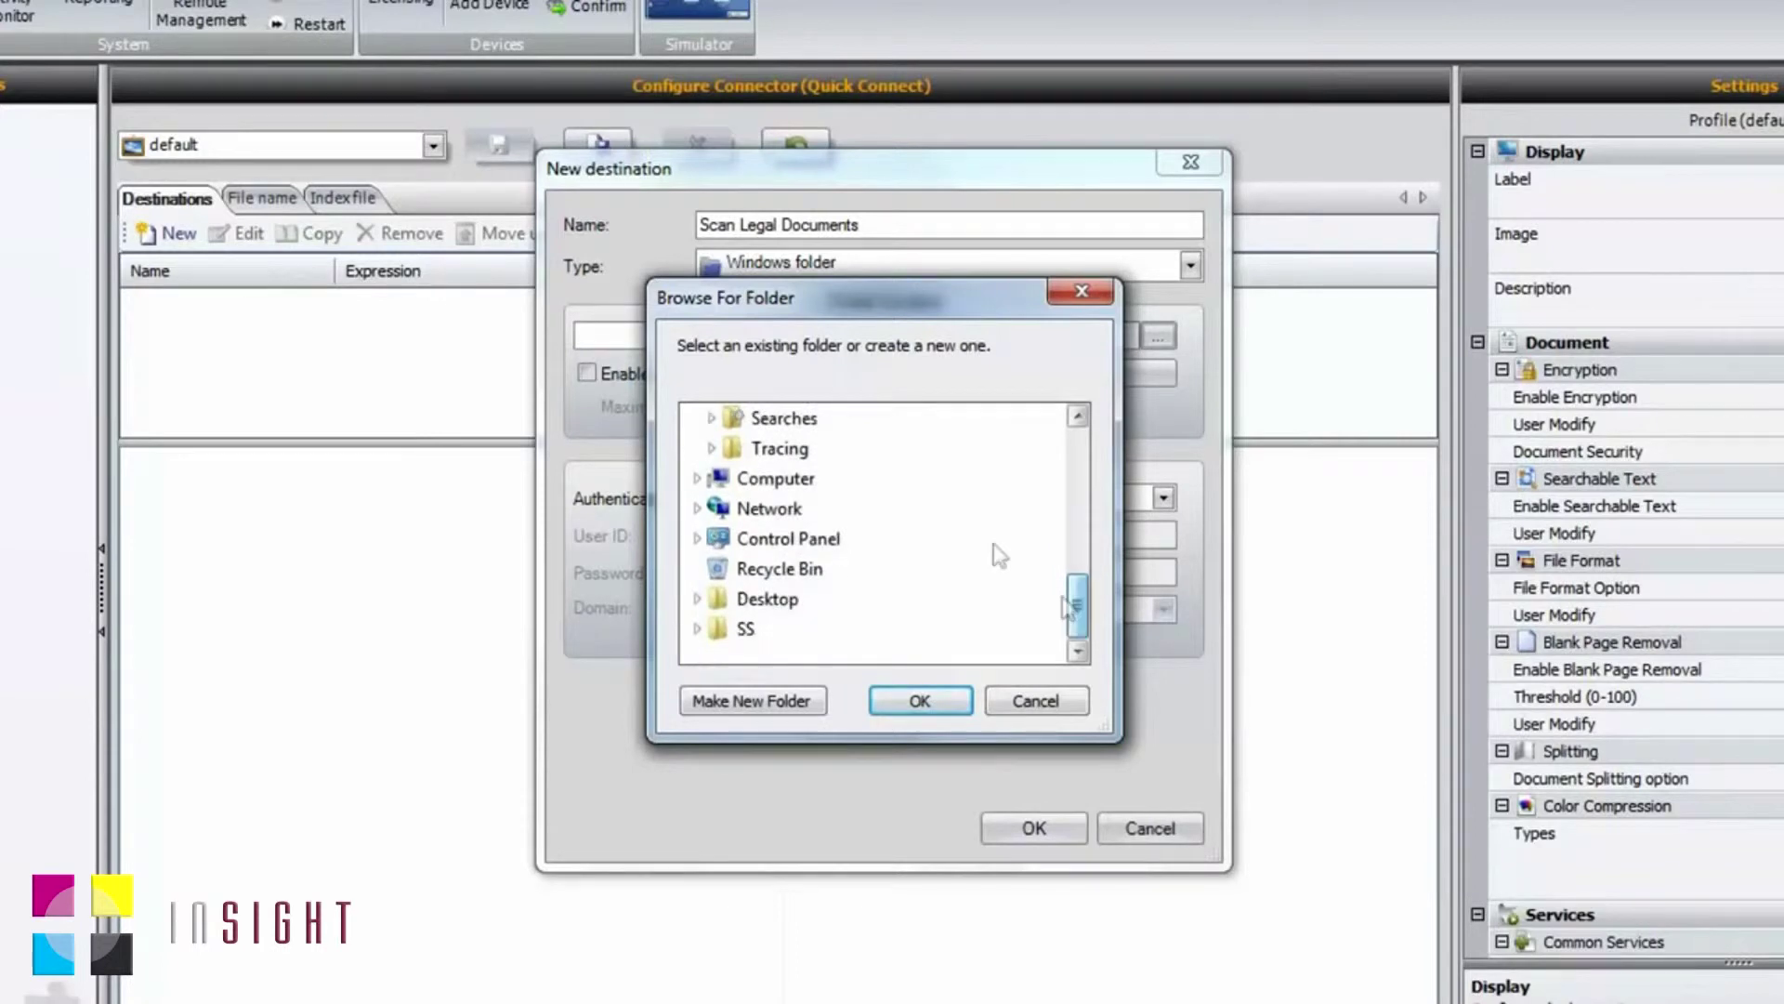
pyautogui.click(768, 481)
pyautogui.doubleClick(767, 488)
pyautogui.doubleClick(801, 541)
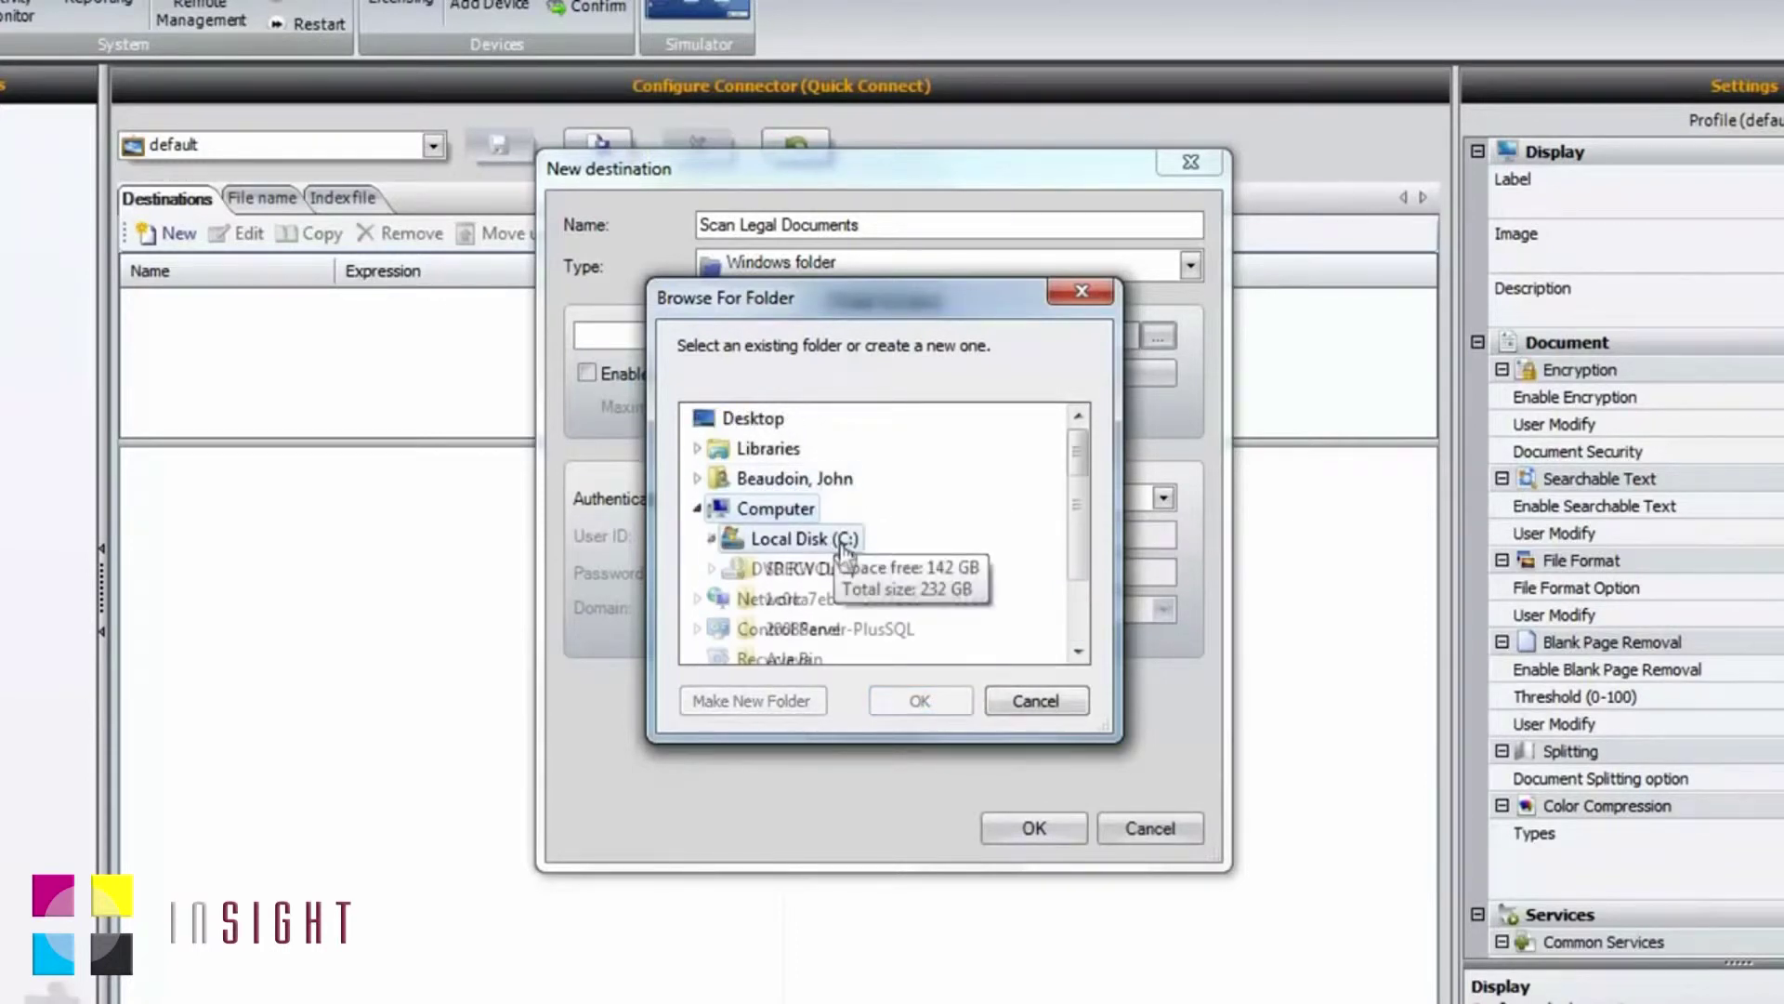
pyautogui.moveTo(1078, 462); pyautogui.dragTo(1076, 495)
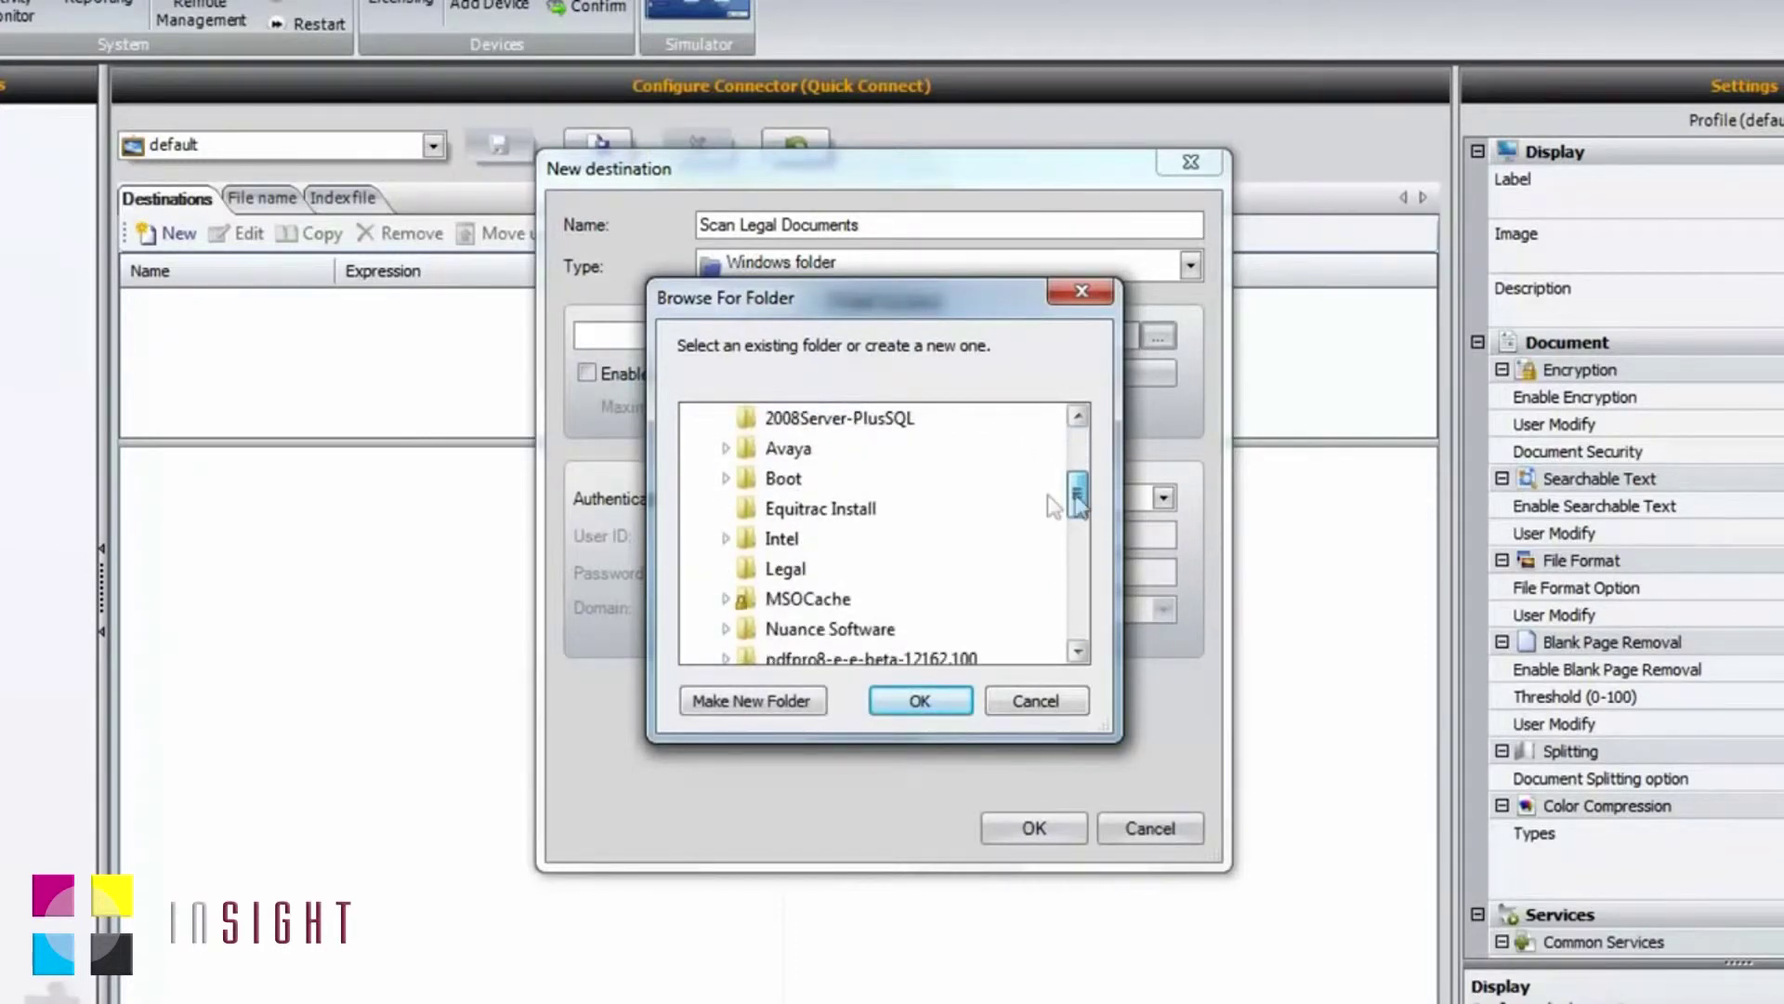
pyautogui.click(785, 569)
pyautogui.click(920, 700)
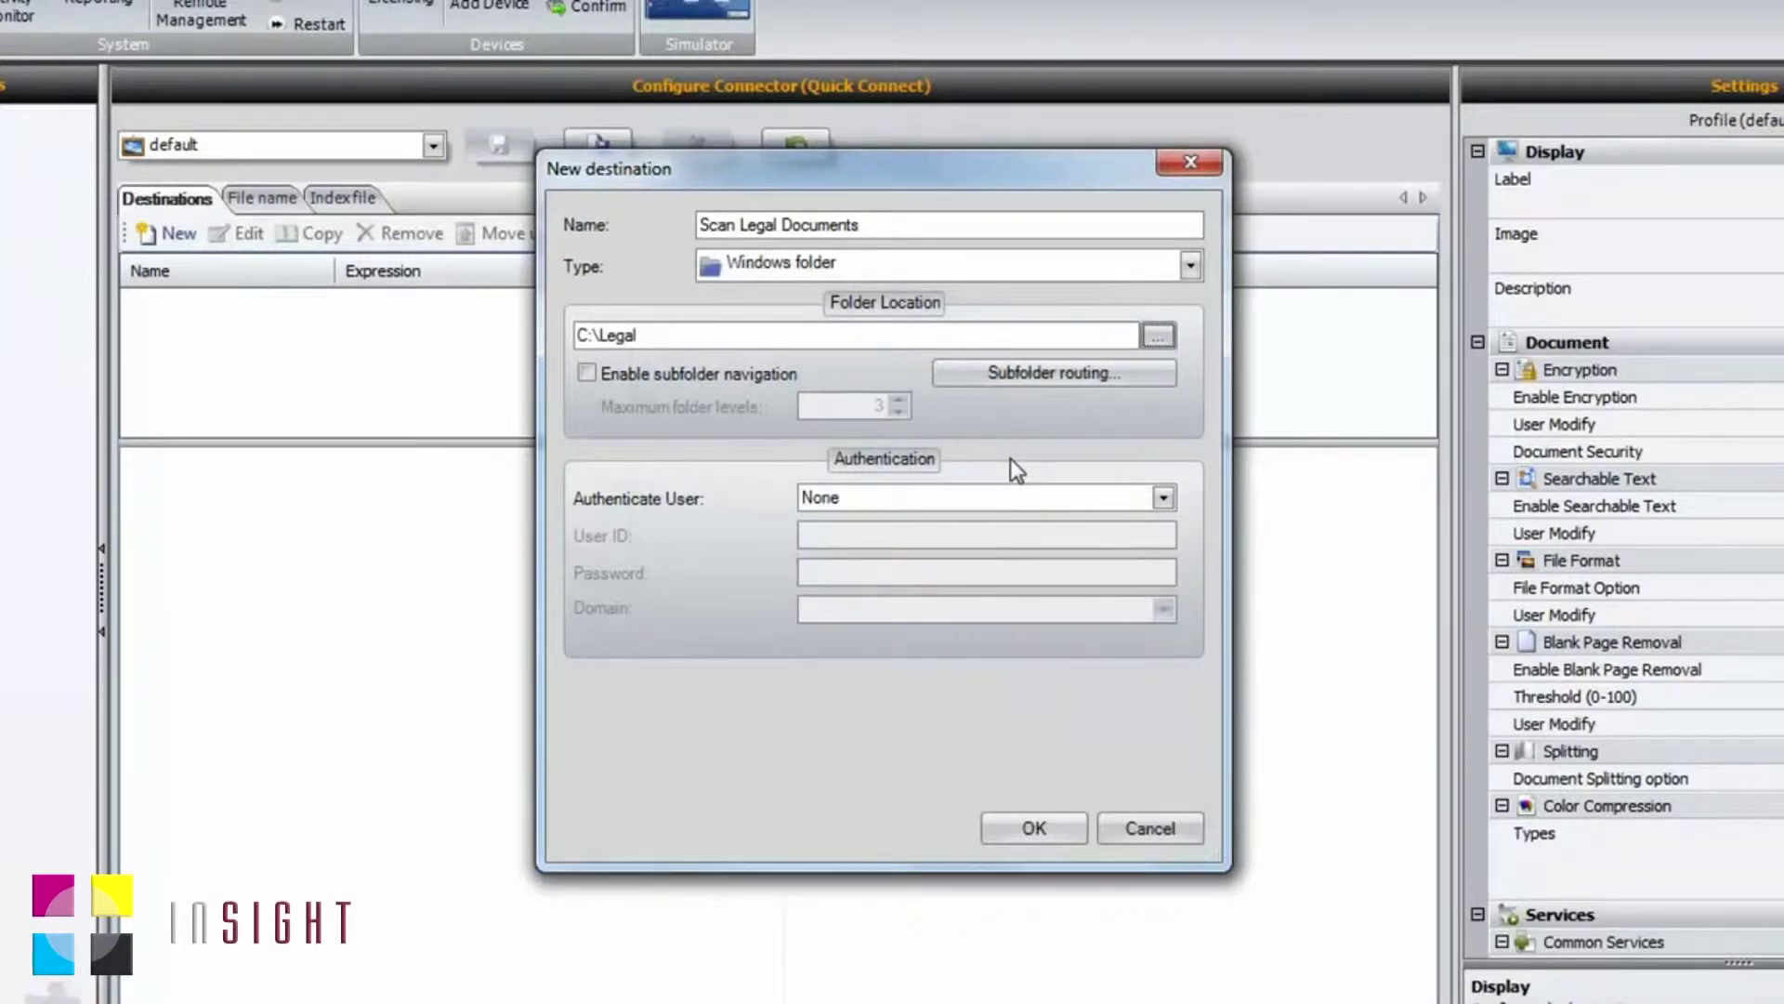
# Step: Set user authentication to RunTime on the NUANCE domain
pyautogui.click(1162, 501)
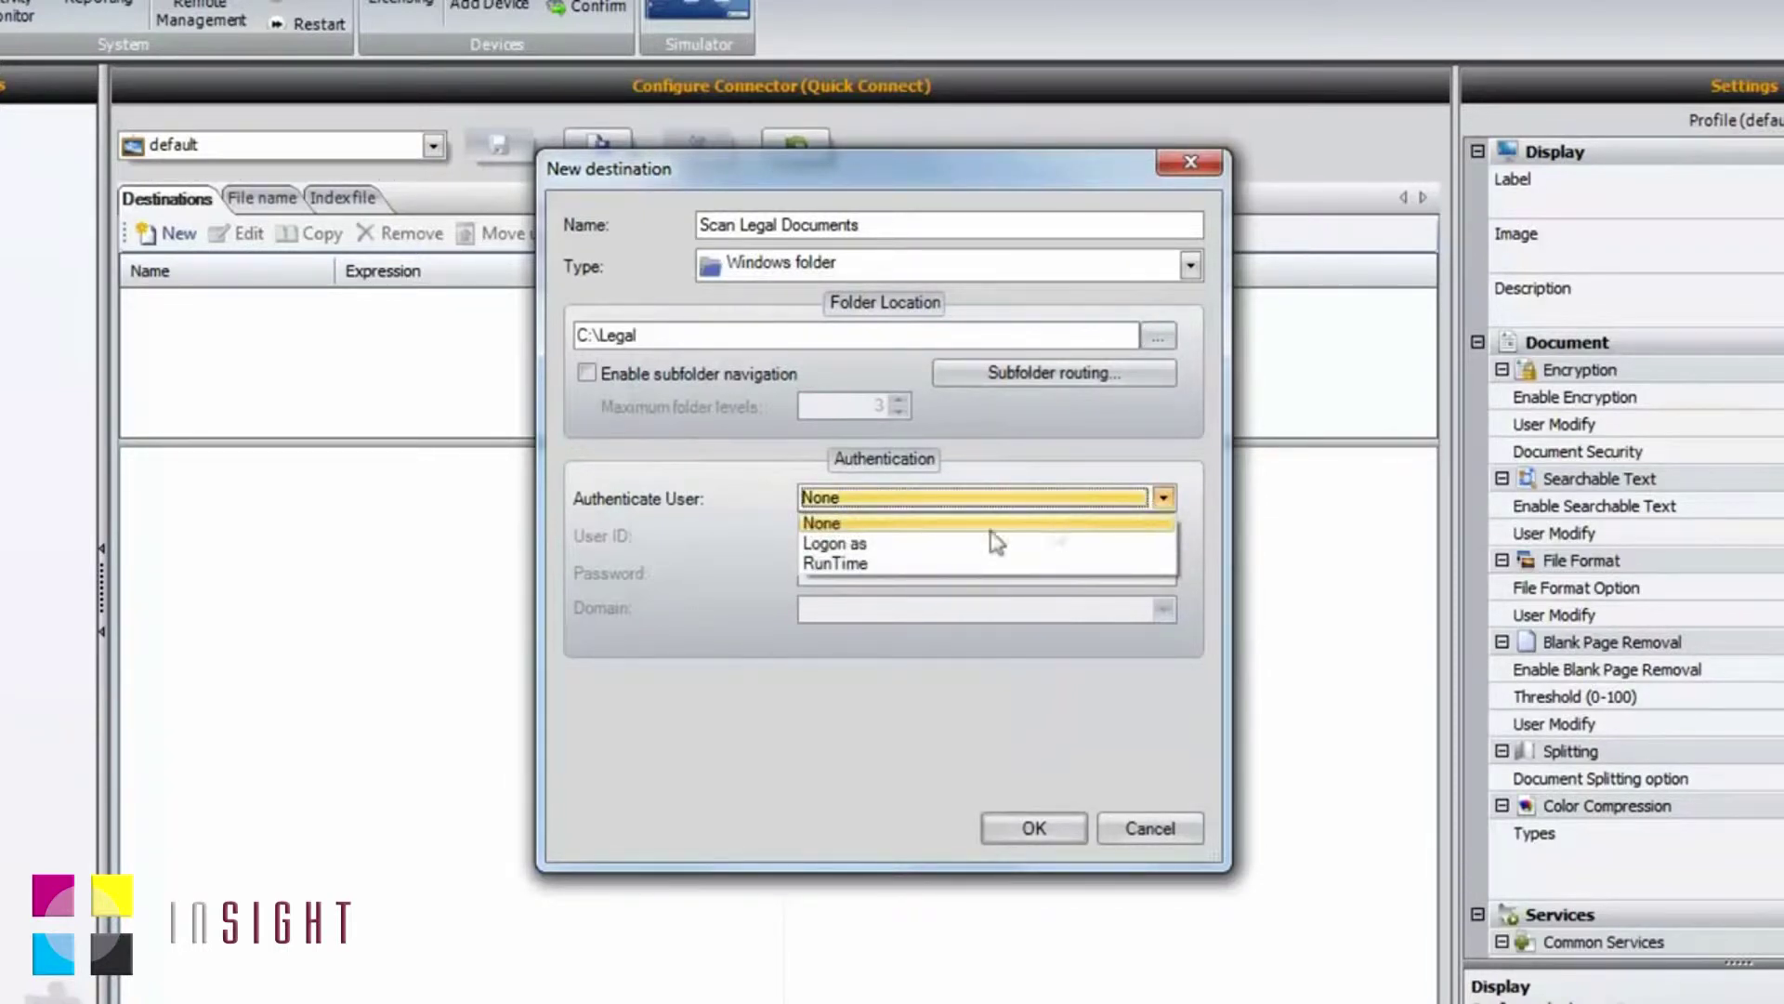
pyautogui.click(893, 564)
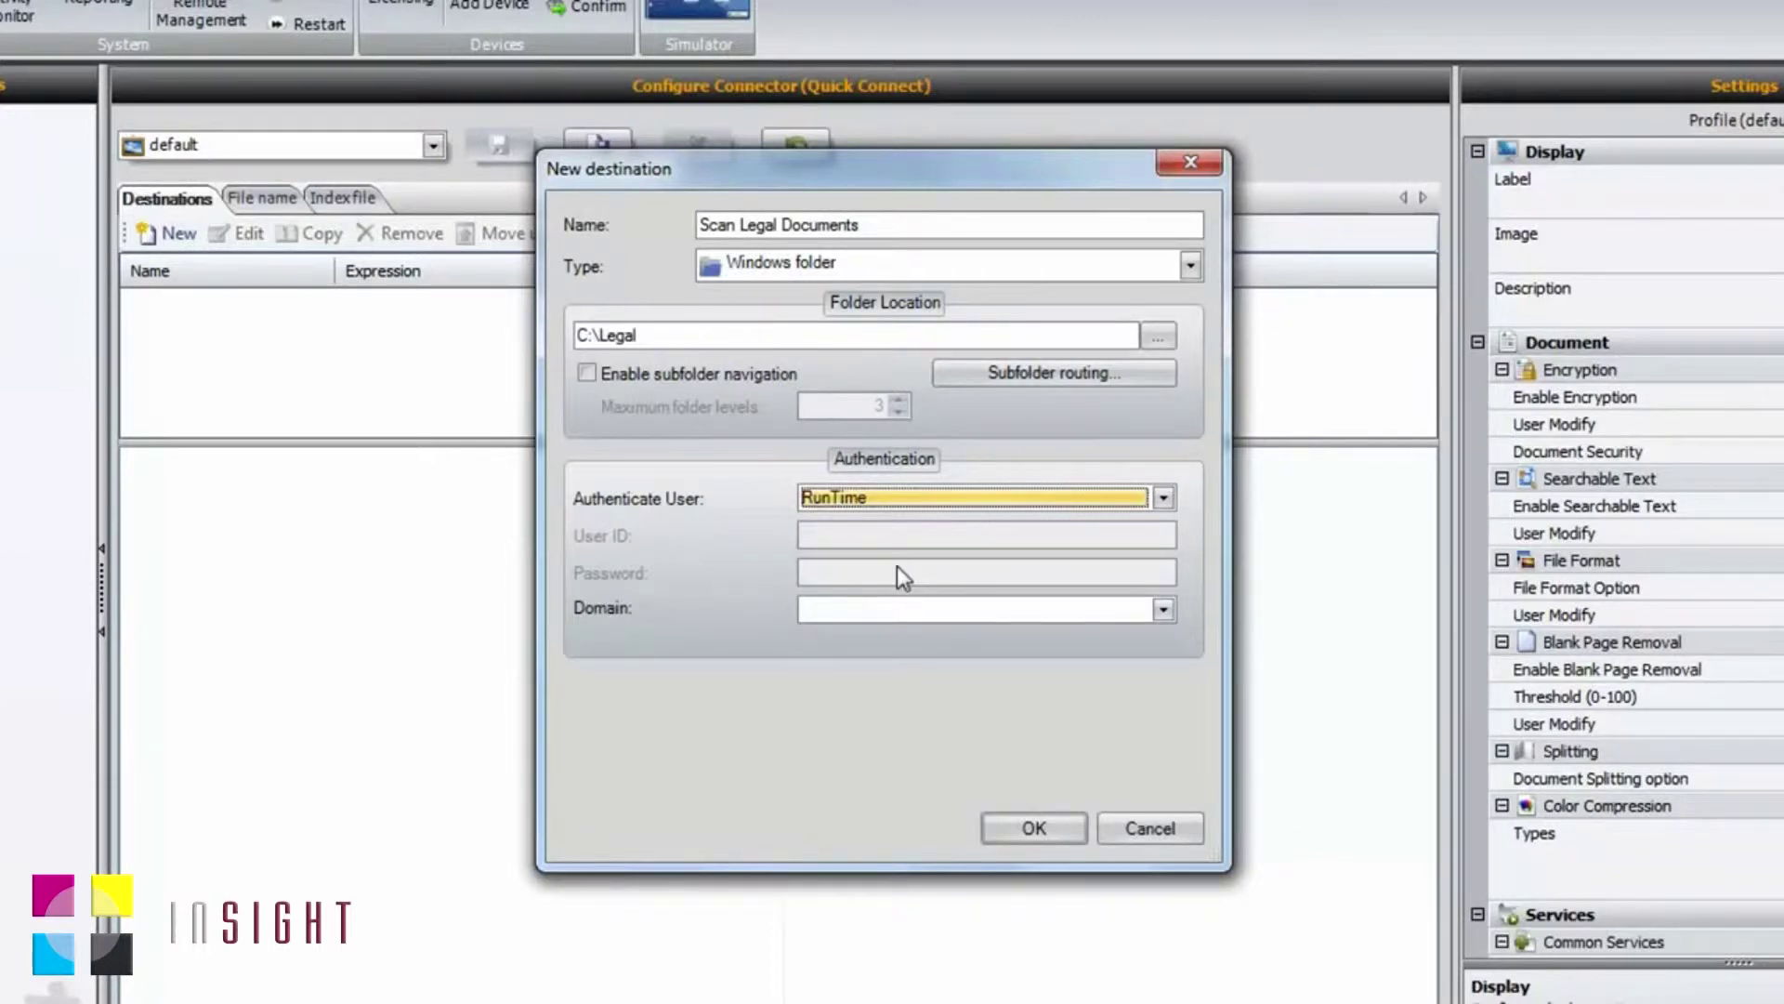
pyautogui.click(1163, 609)
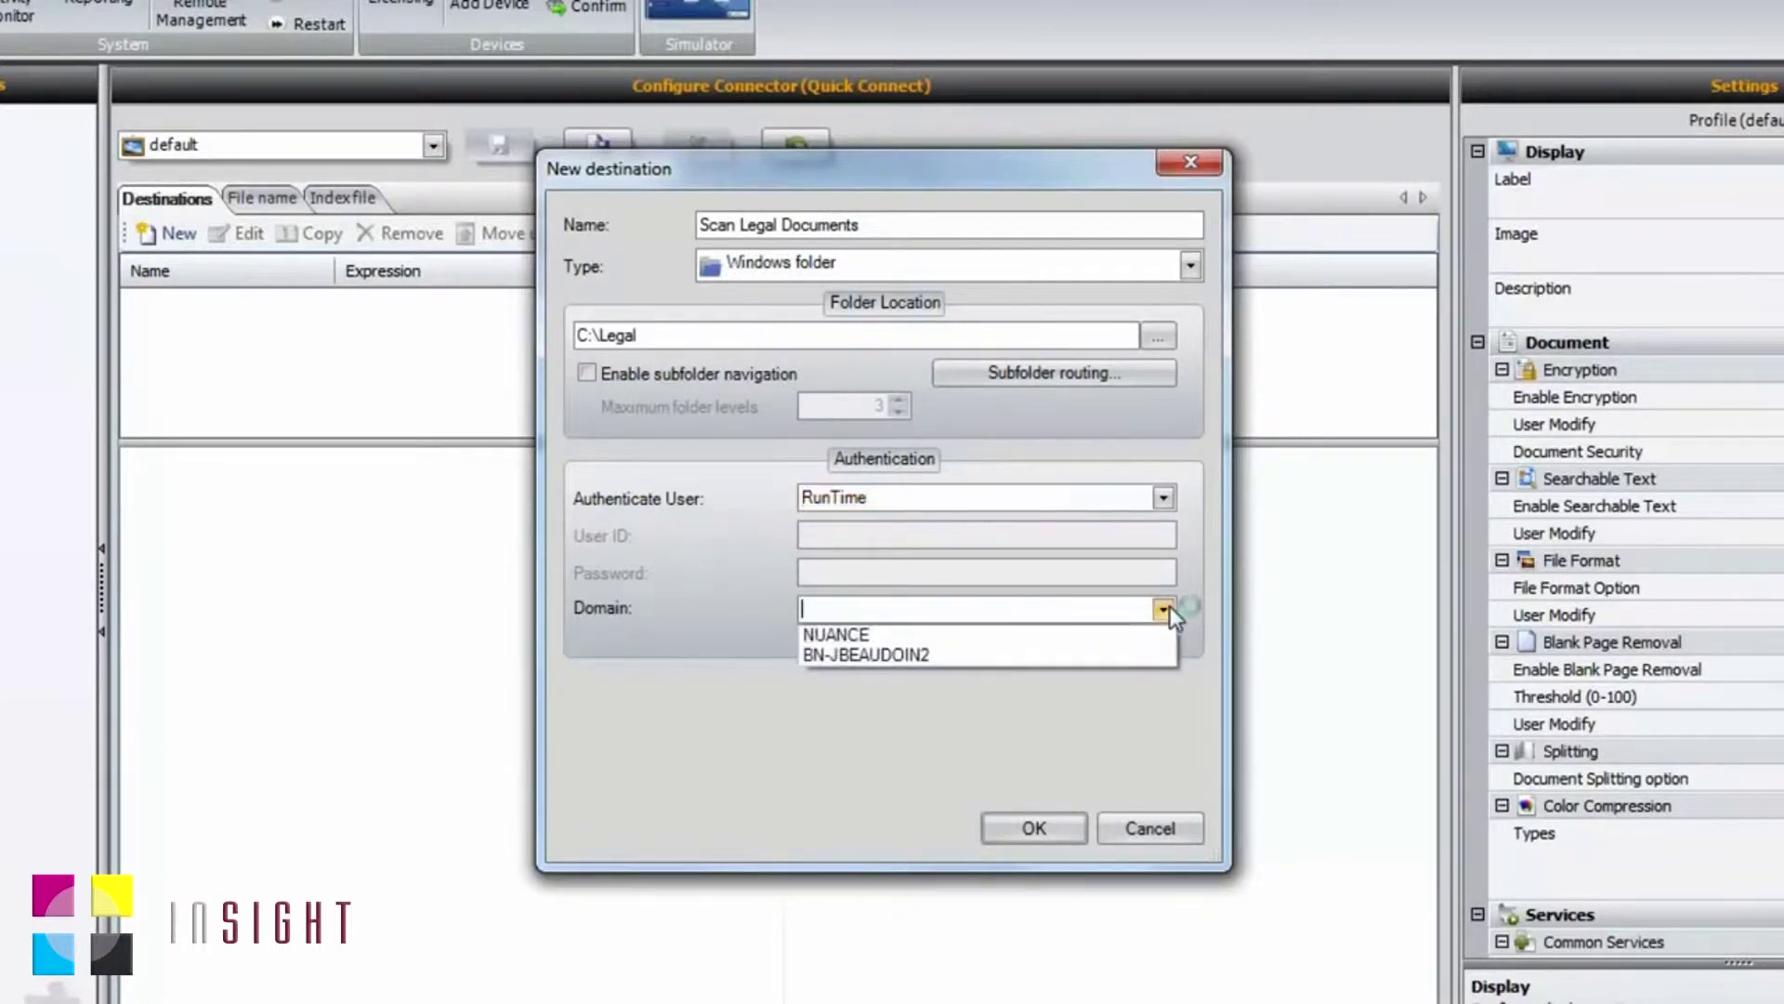
pyautogui.click(1043, 637)
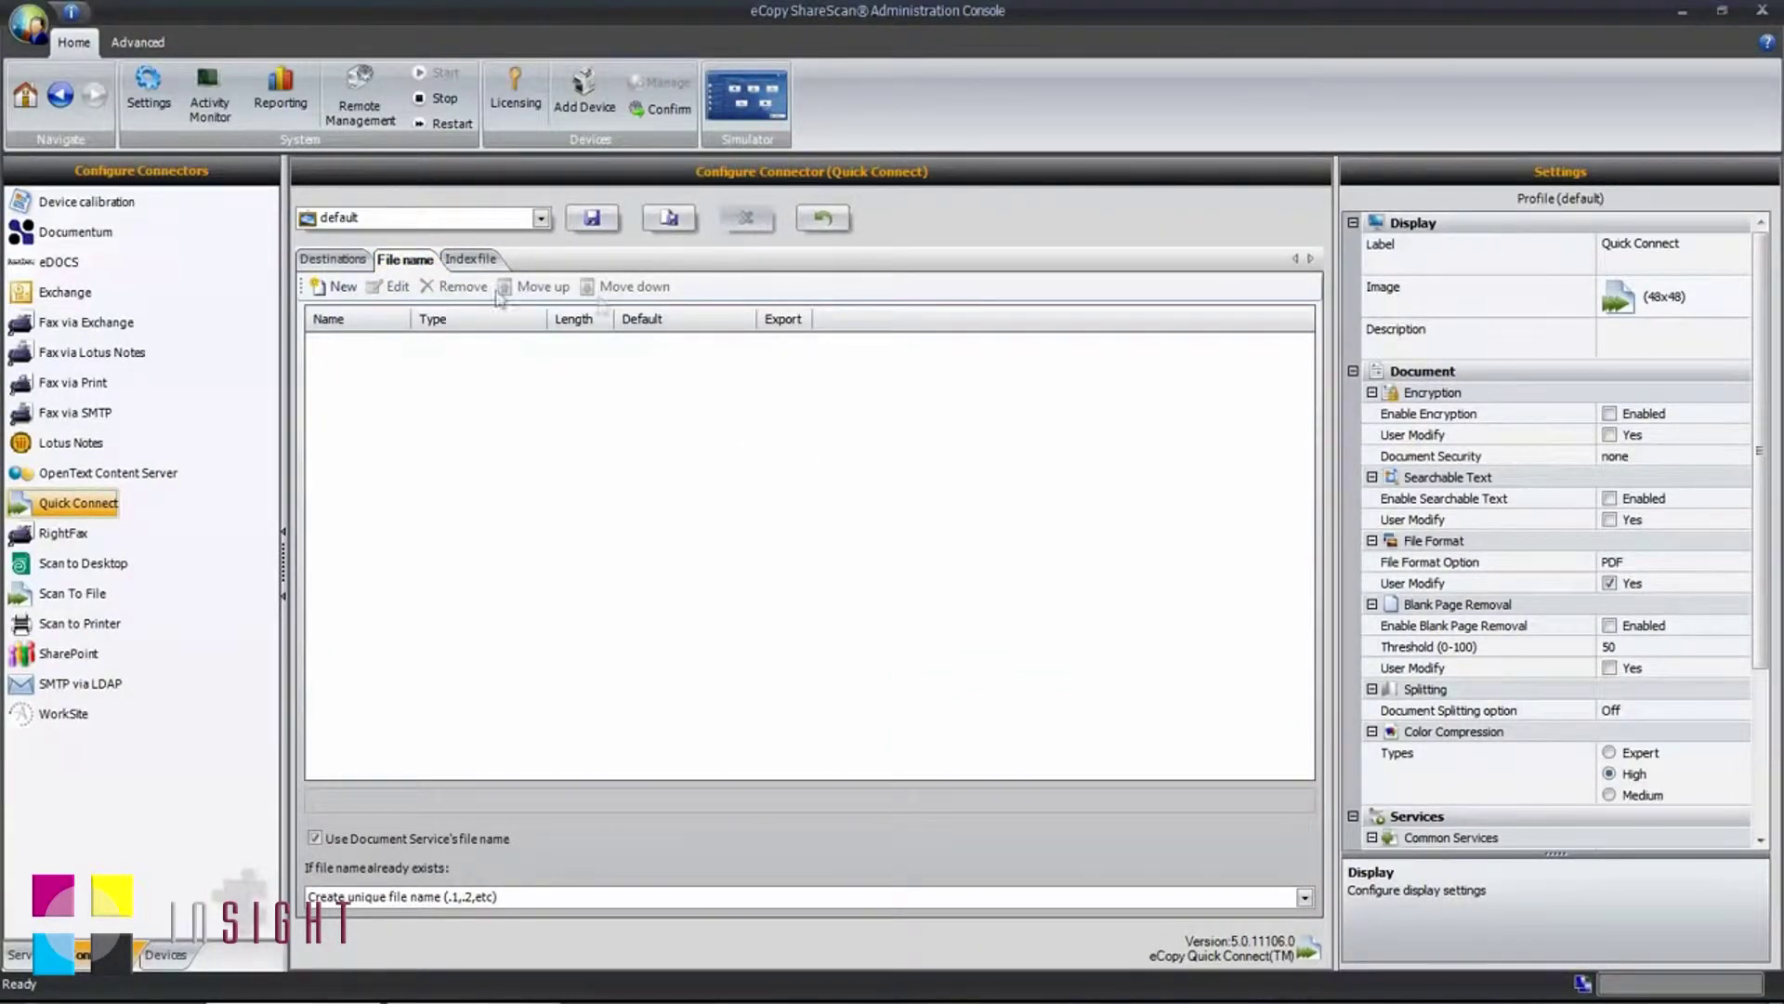
# Step: Add an alphanumeric 'Client Name' file name field with length 0–16
pyautogui.click(342, 288)
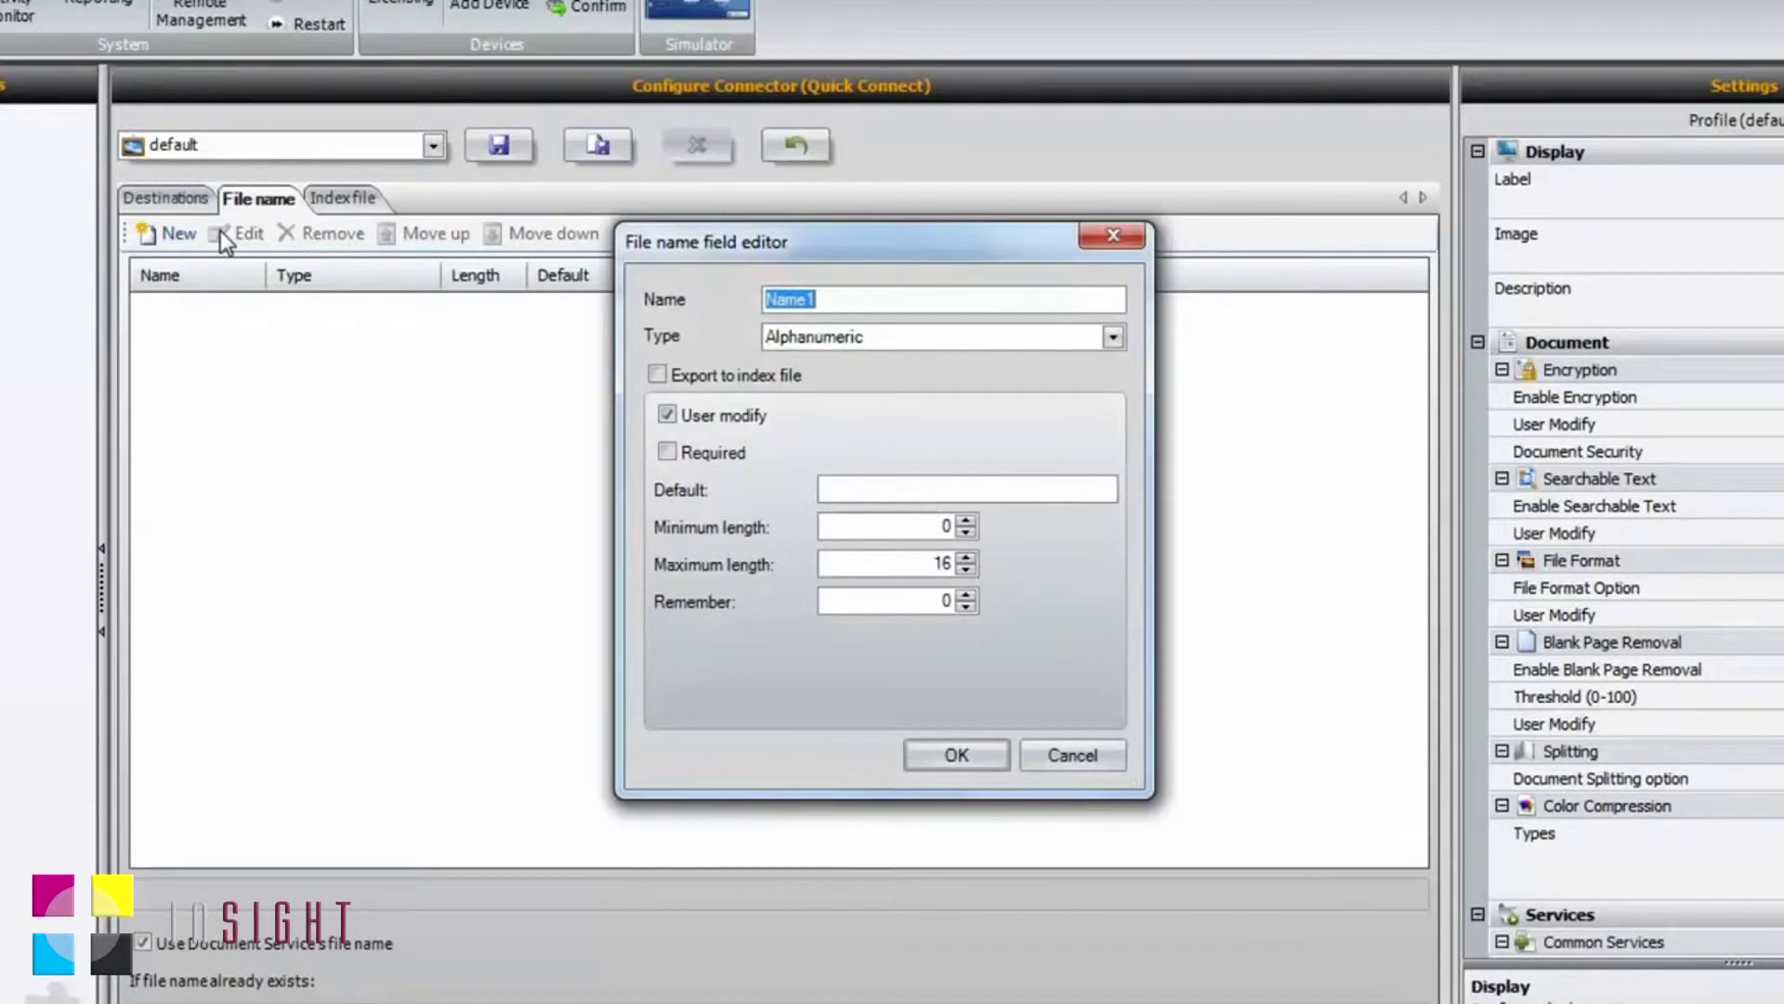
pyautogui.write('Client Name')
pyautogui.click(958, 758)
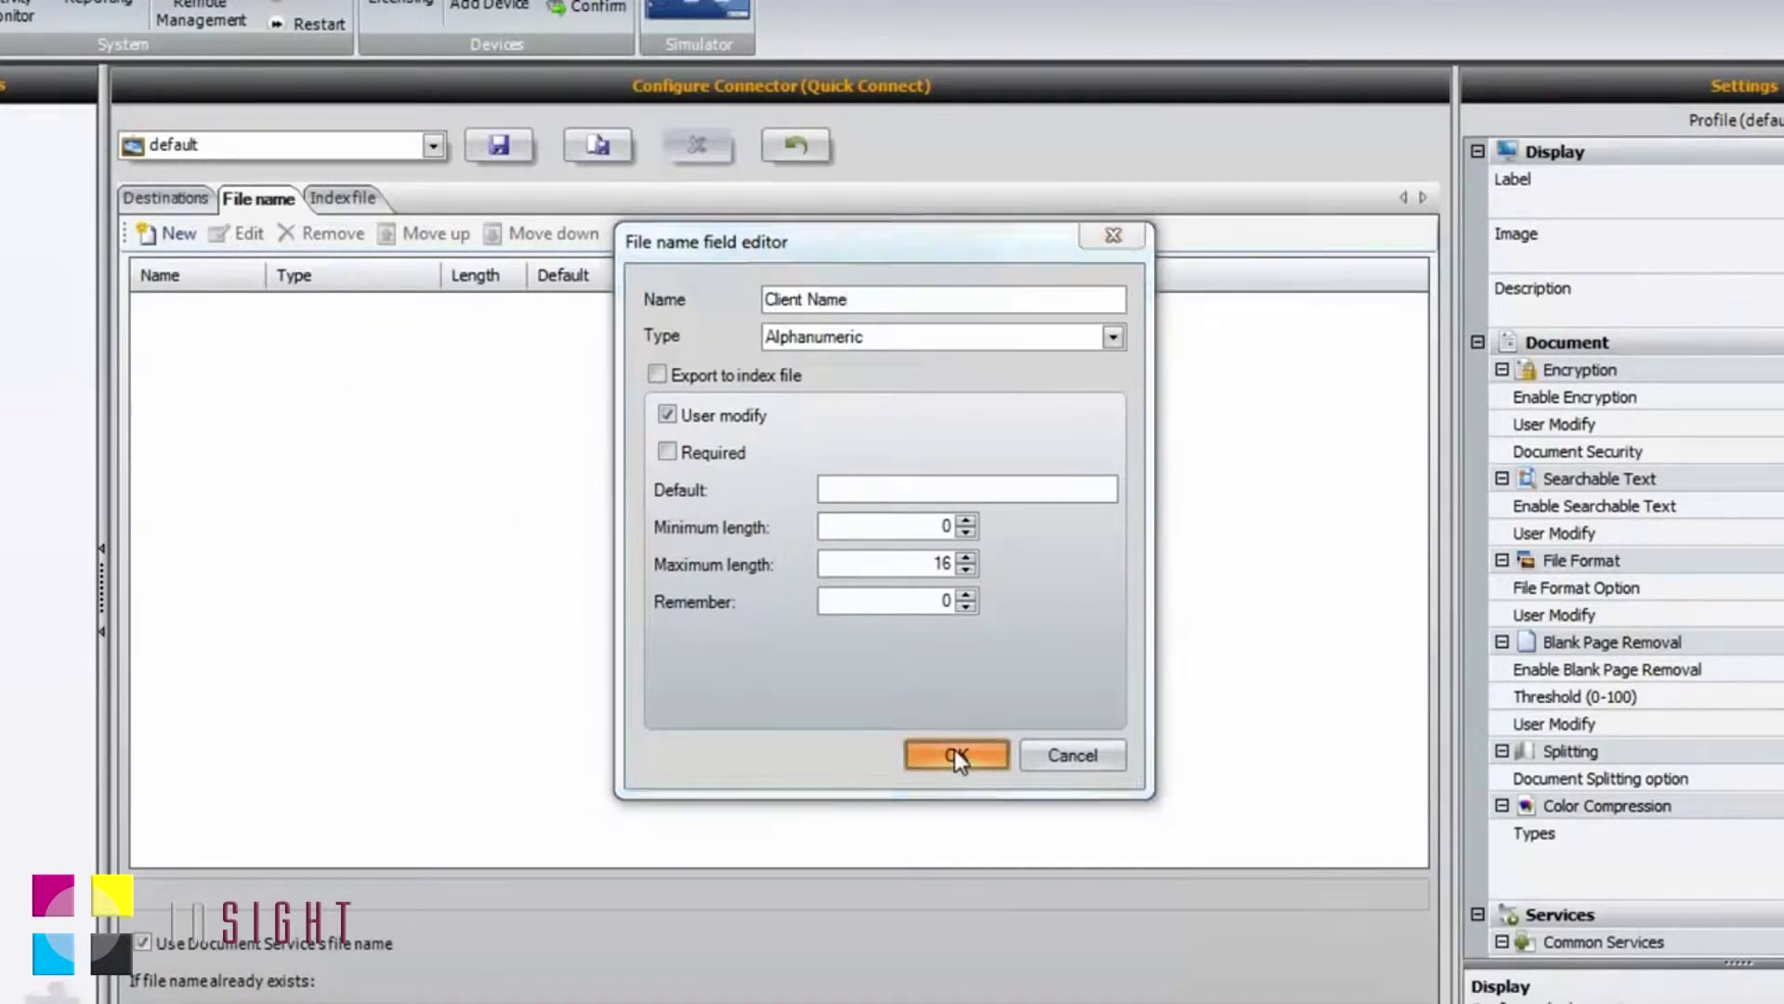
pyautogui.click(179, 234)
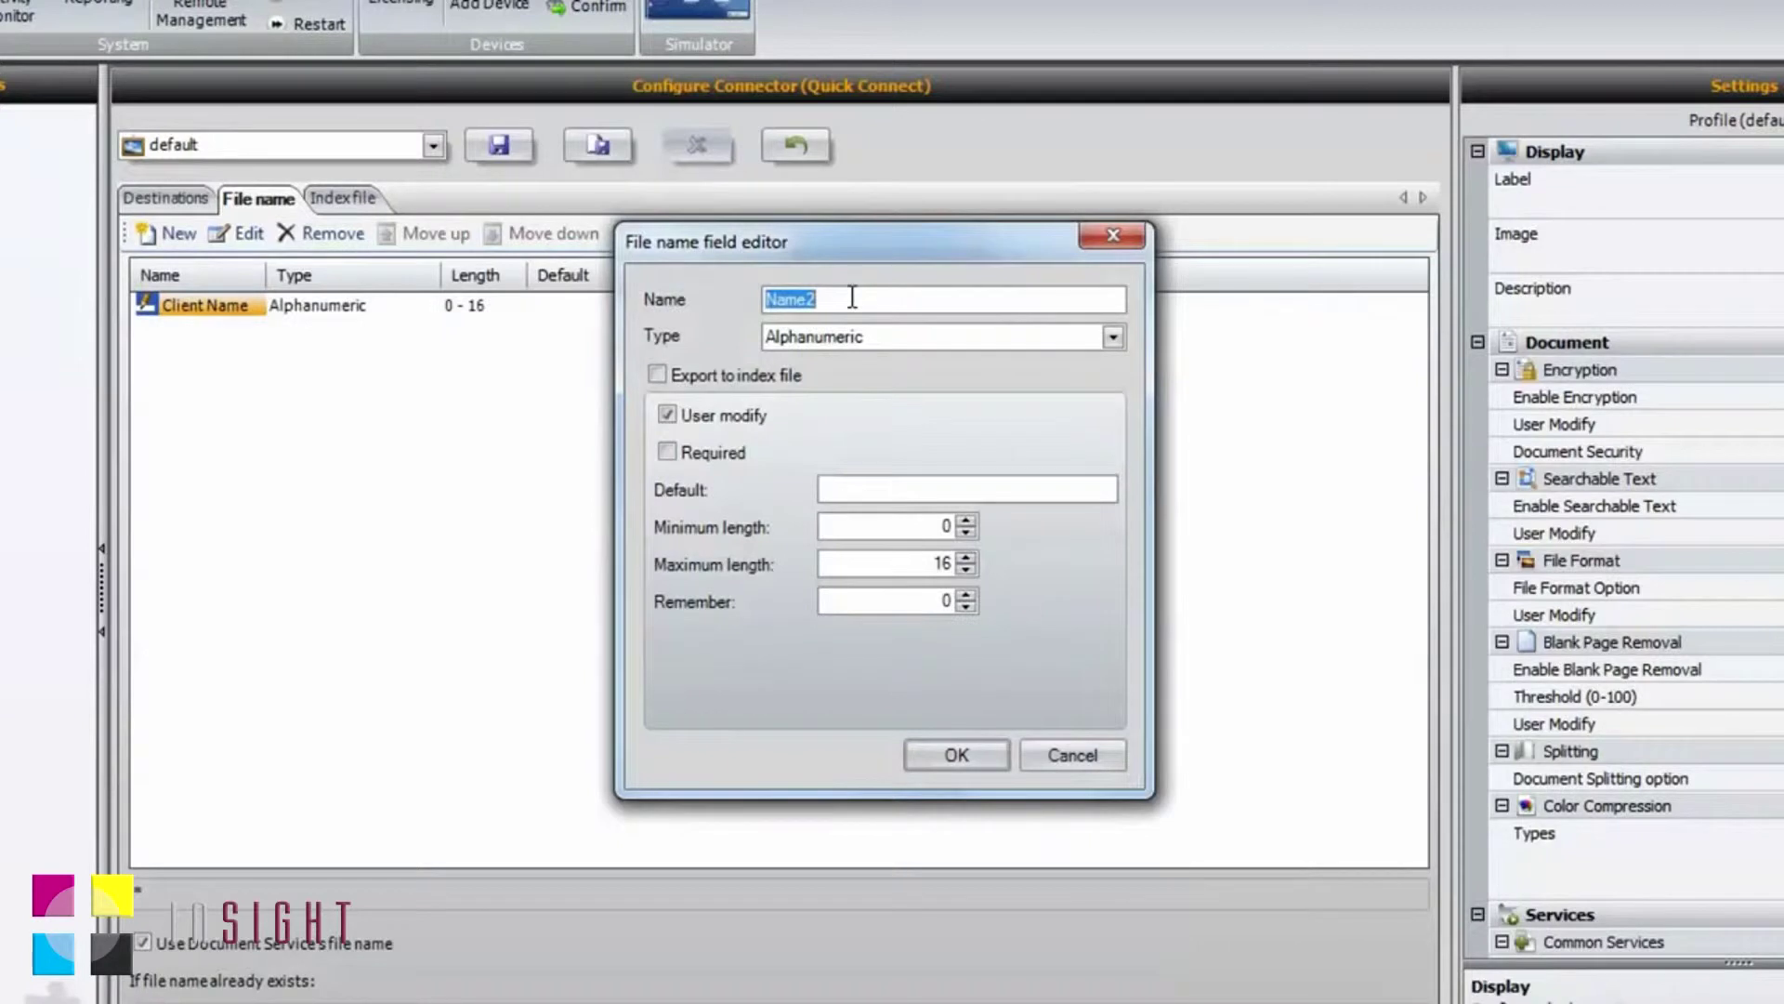
# Step: Create a 'Document Type' List field with choices Contracts, Living Wills and Power of Attorney
pyautogui.write('Docu')
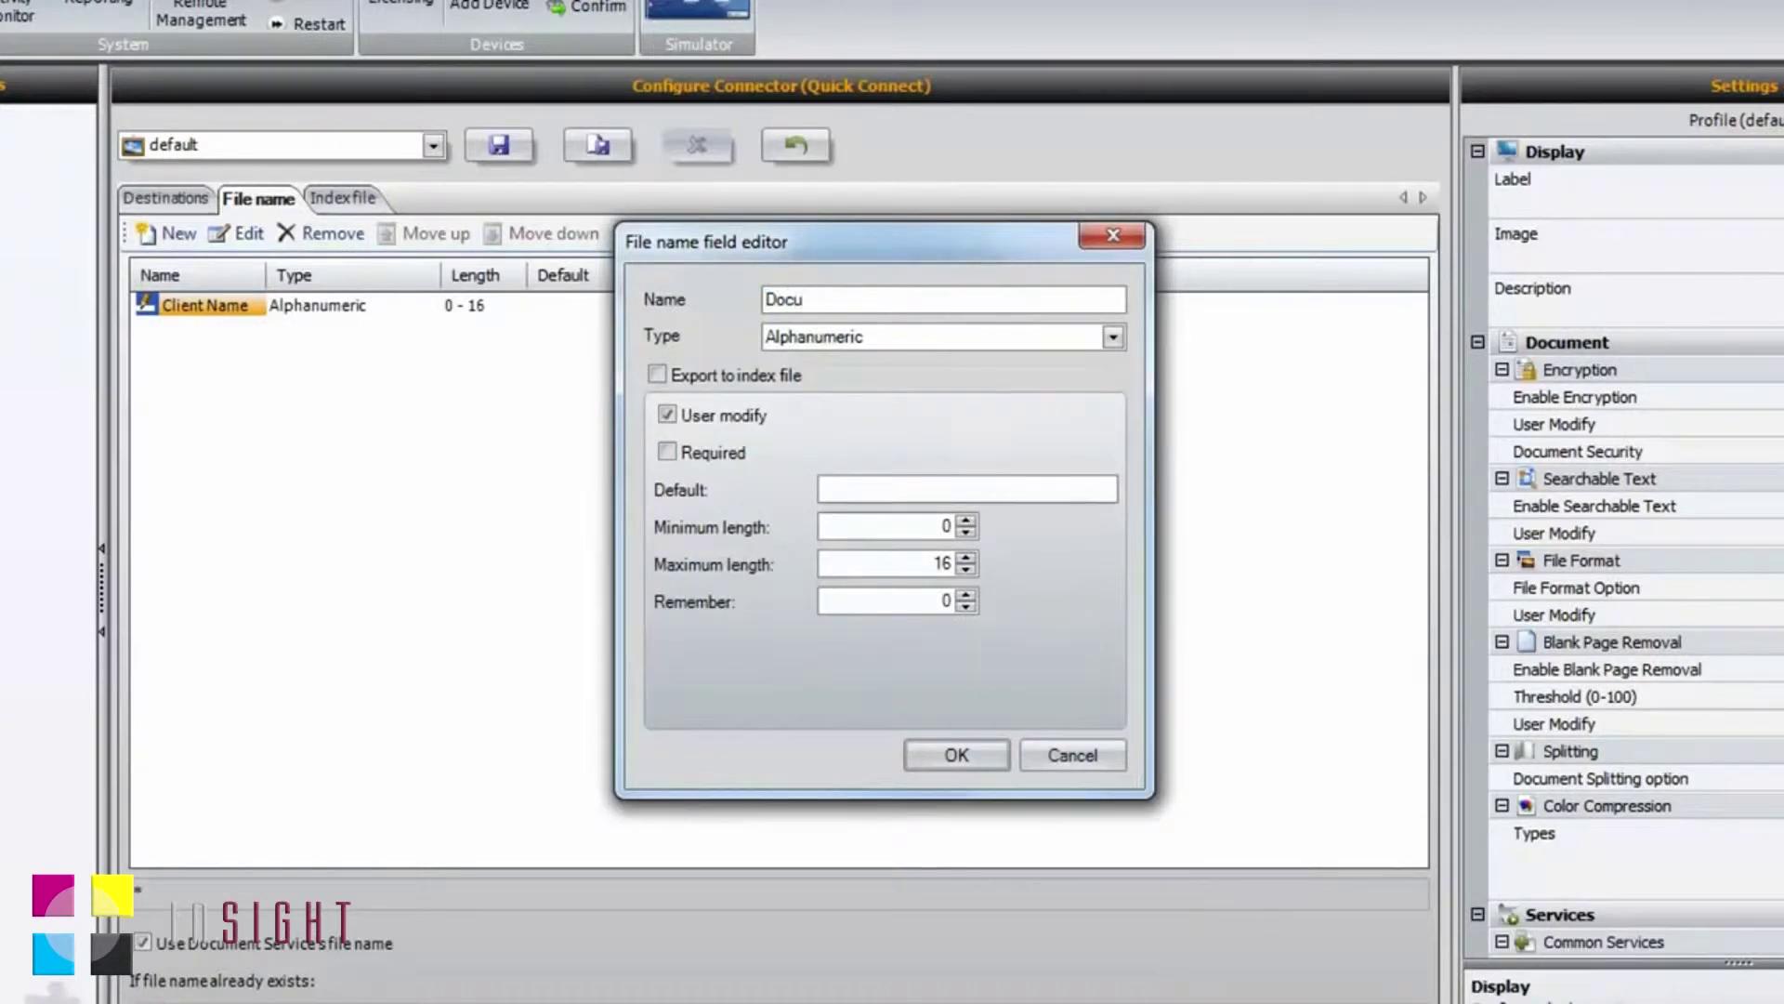
pyautogui.write('ment Type')
pyautogui.click(1113, 339)
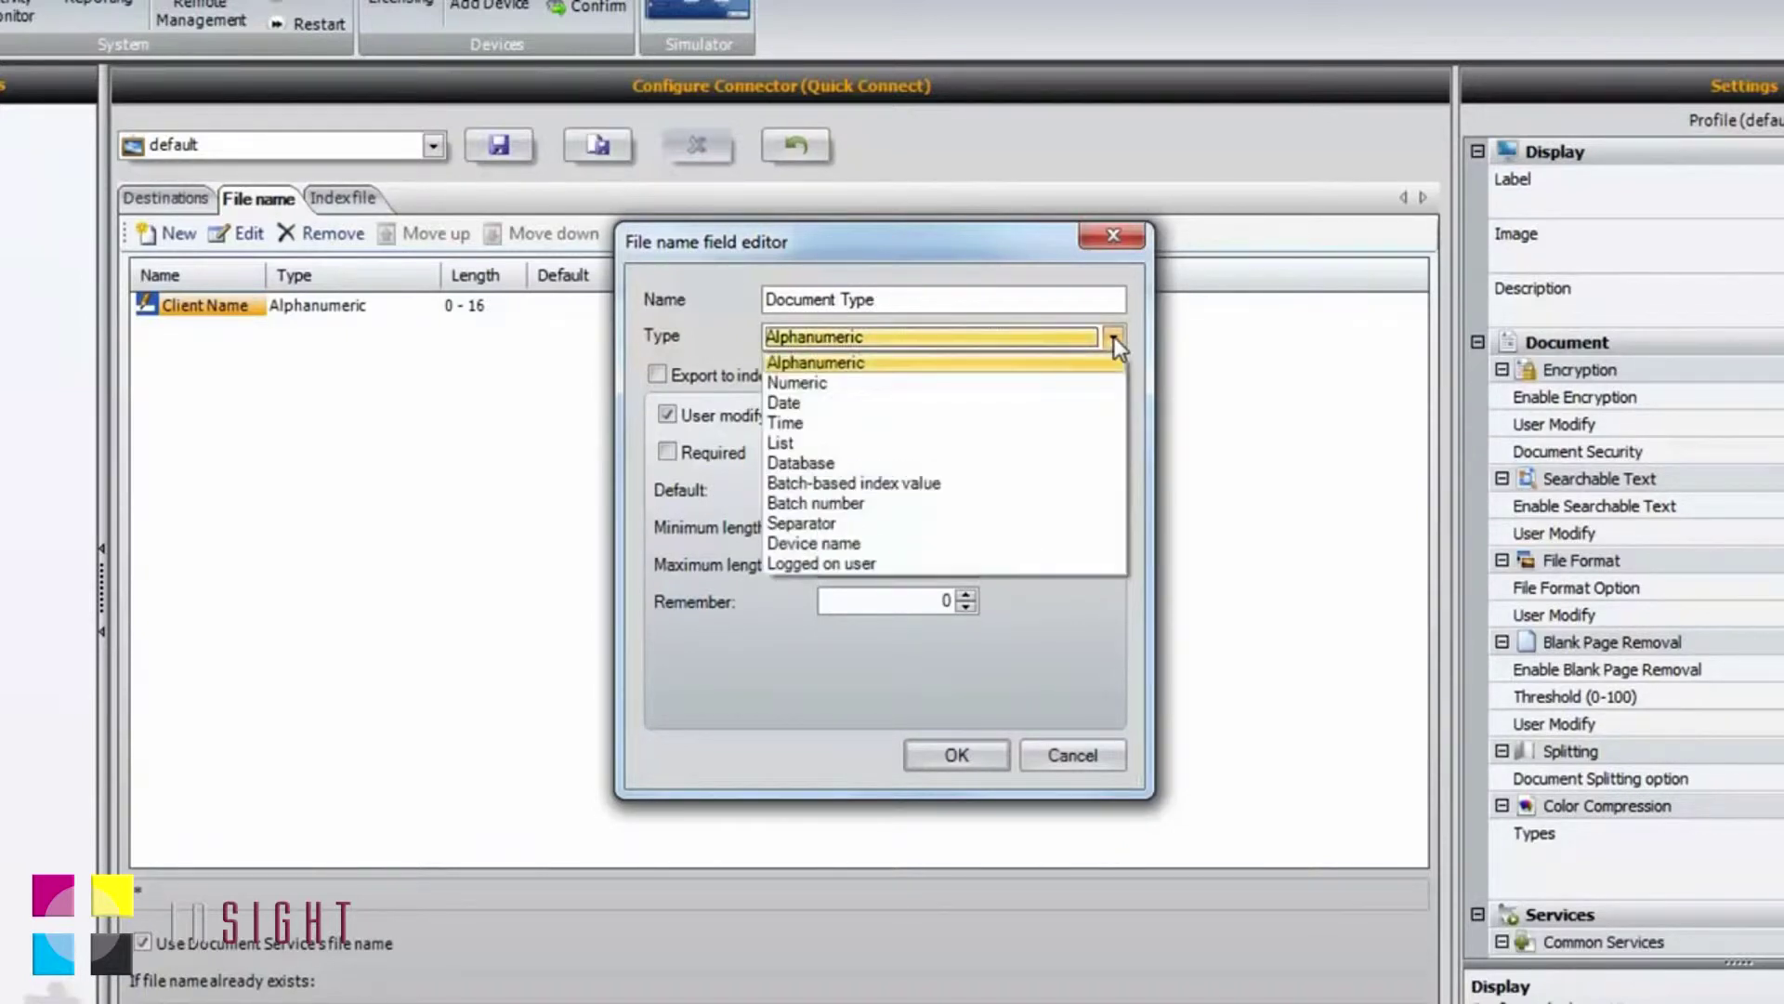
pyautogui.click(804, 443)
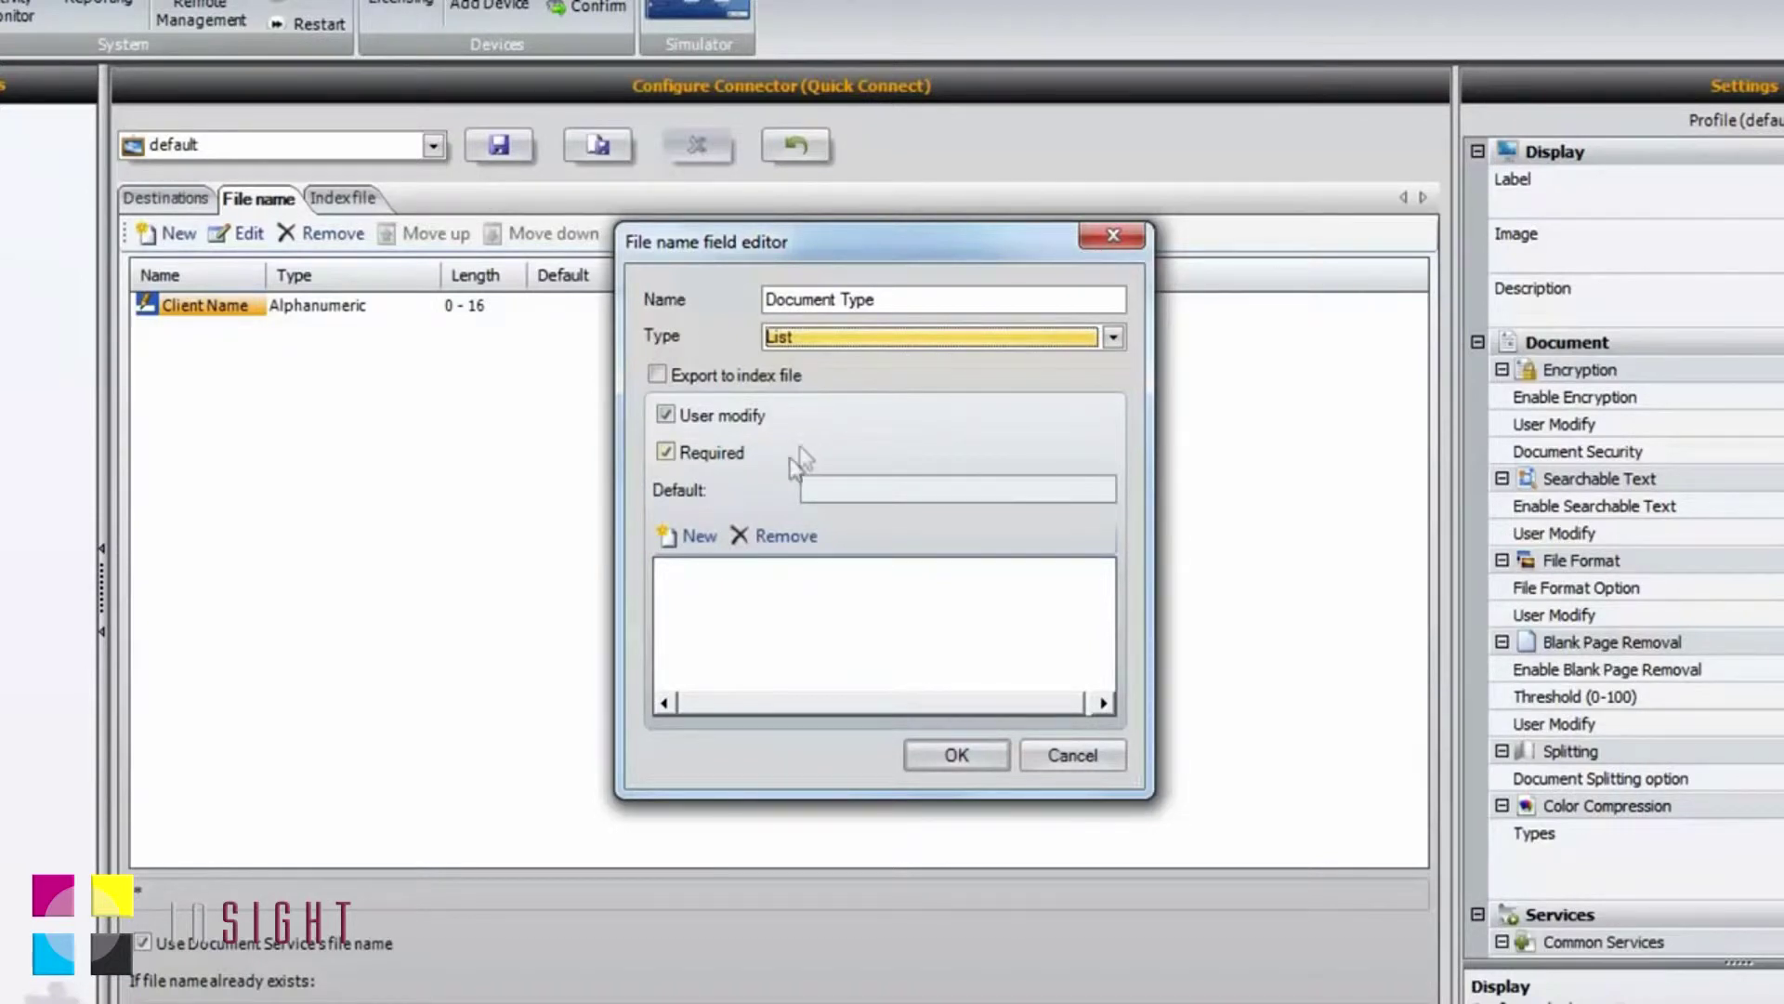
pyautogui.click(706, 542)
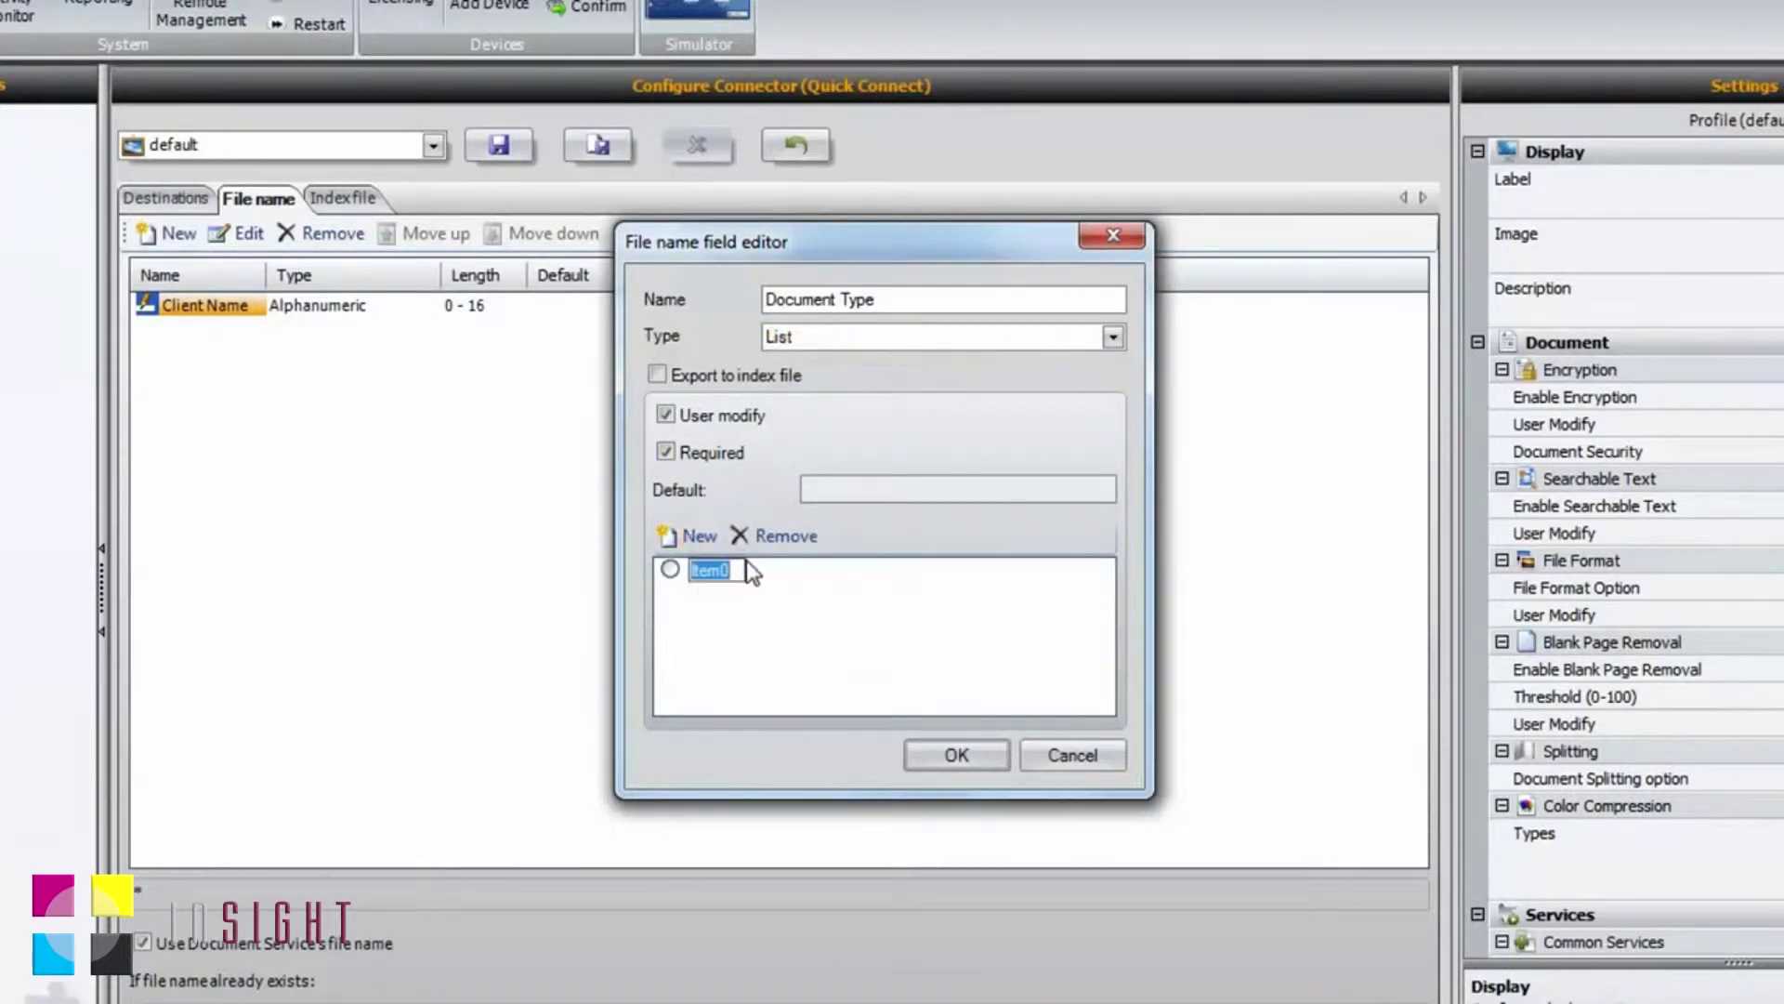
pyautogui.write('Contracts')
pyautogui.click(702, 539)
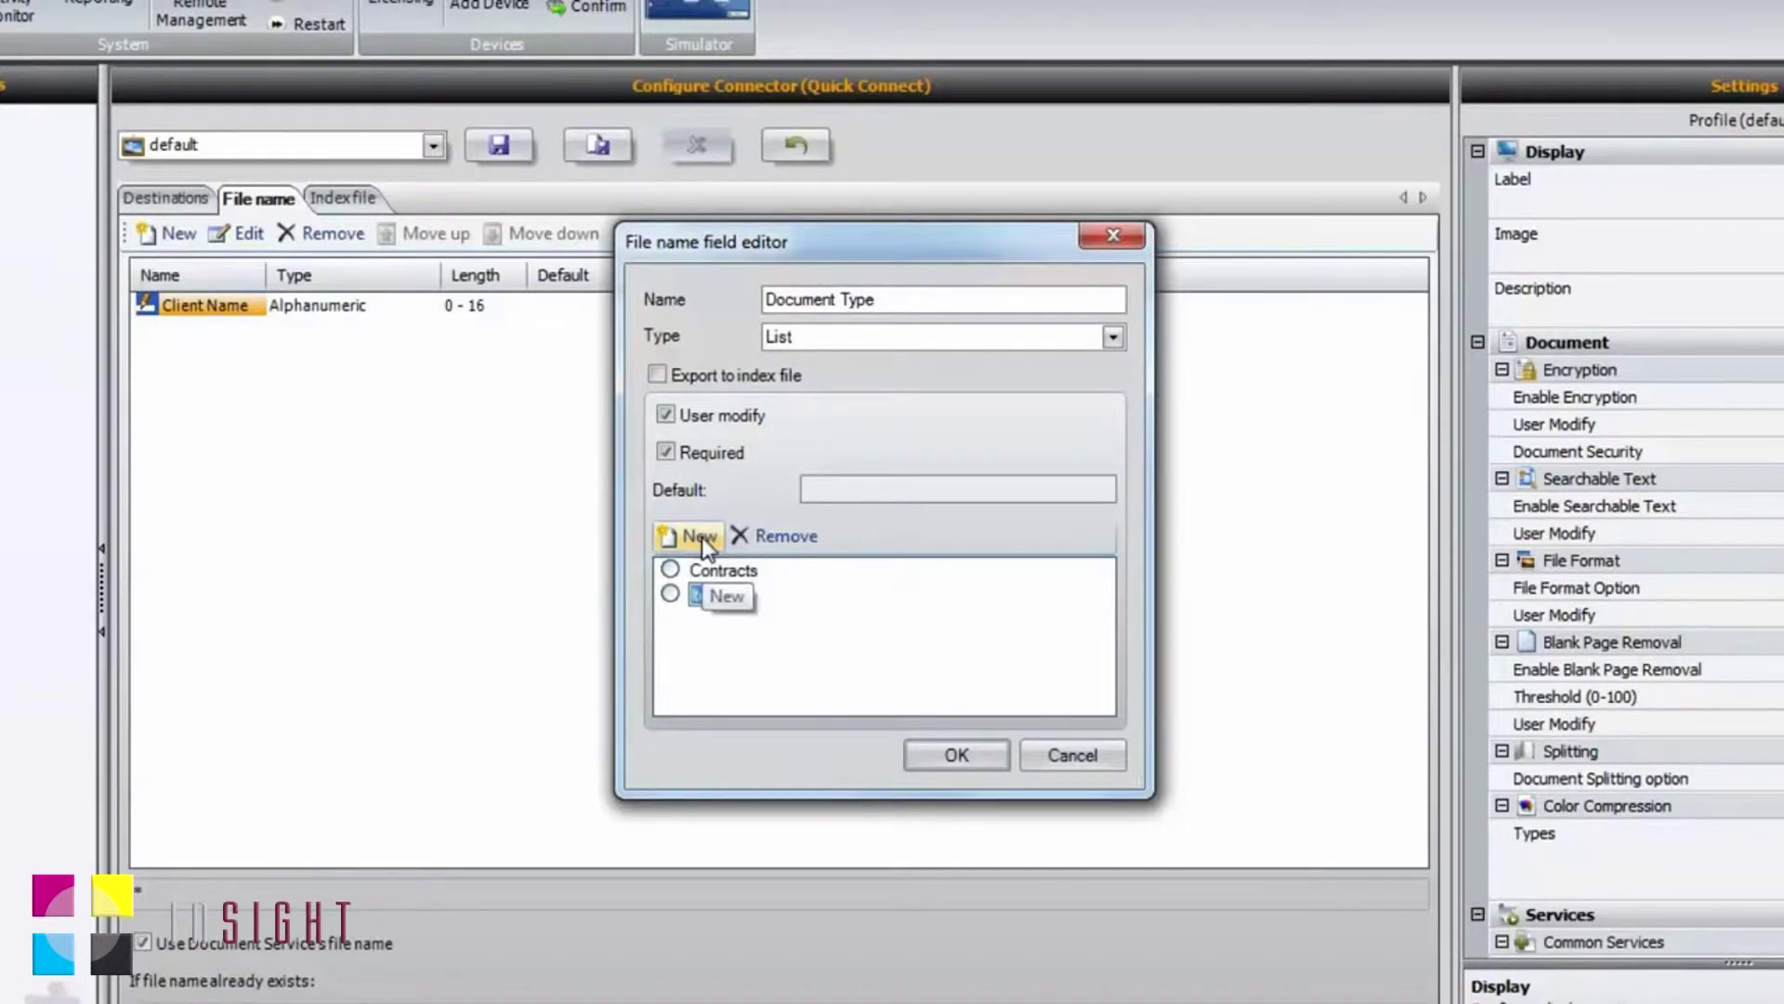
pyautogui.write('ls')
pyautogui.click(701, 536)
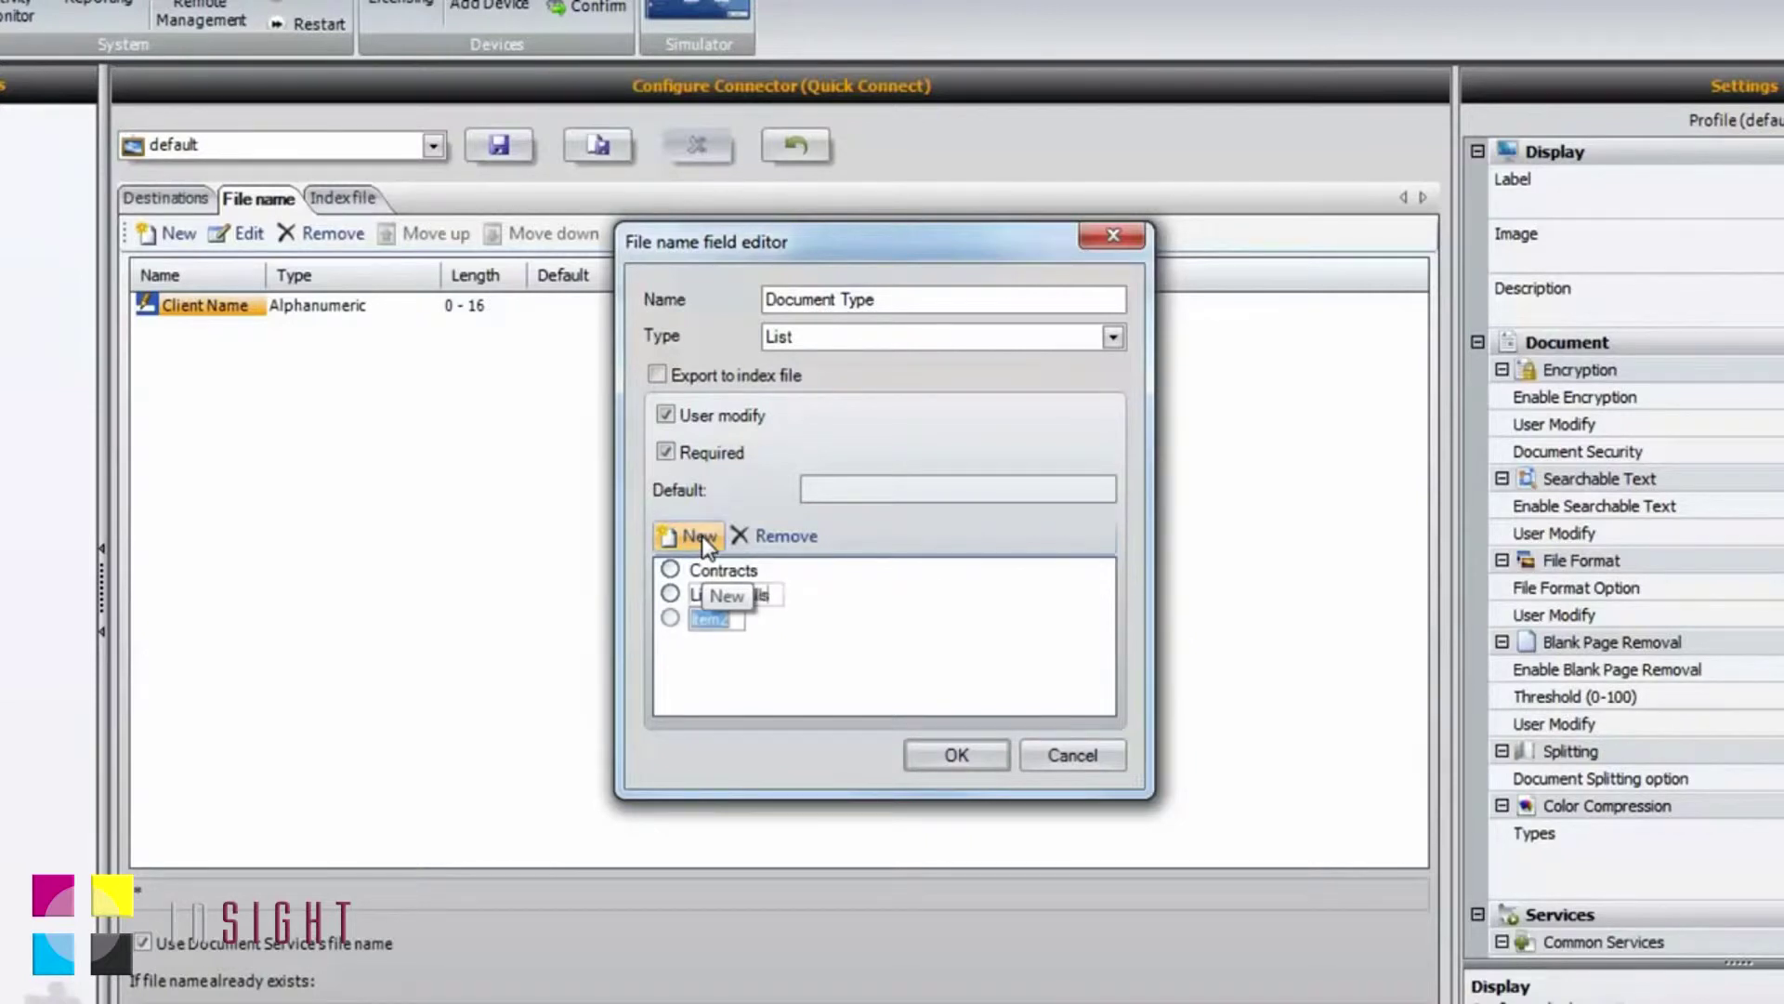
pyautogui.write('Pow')
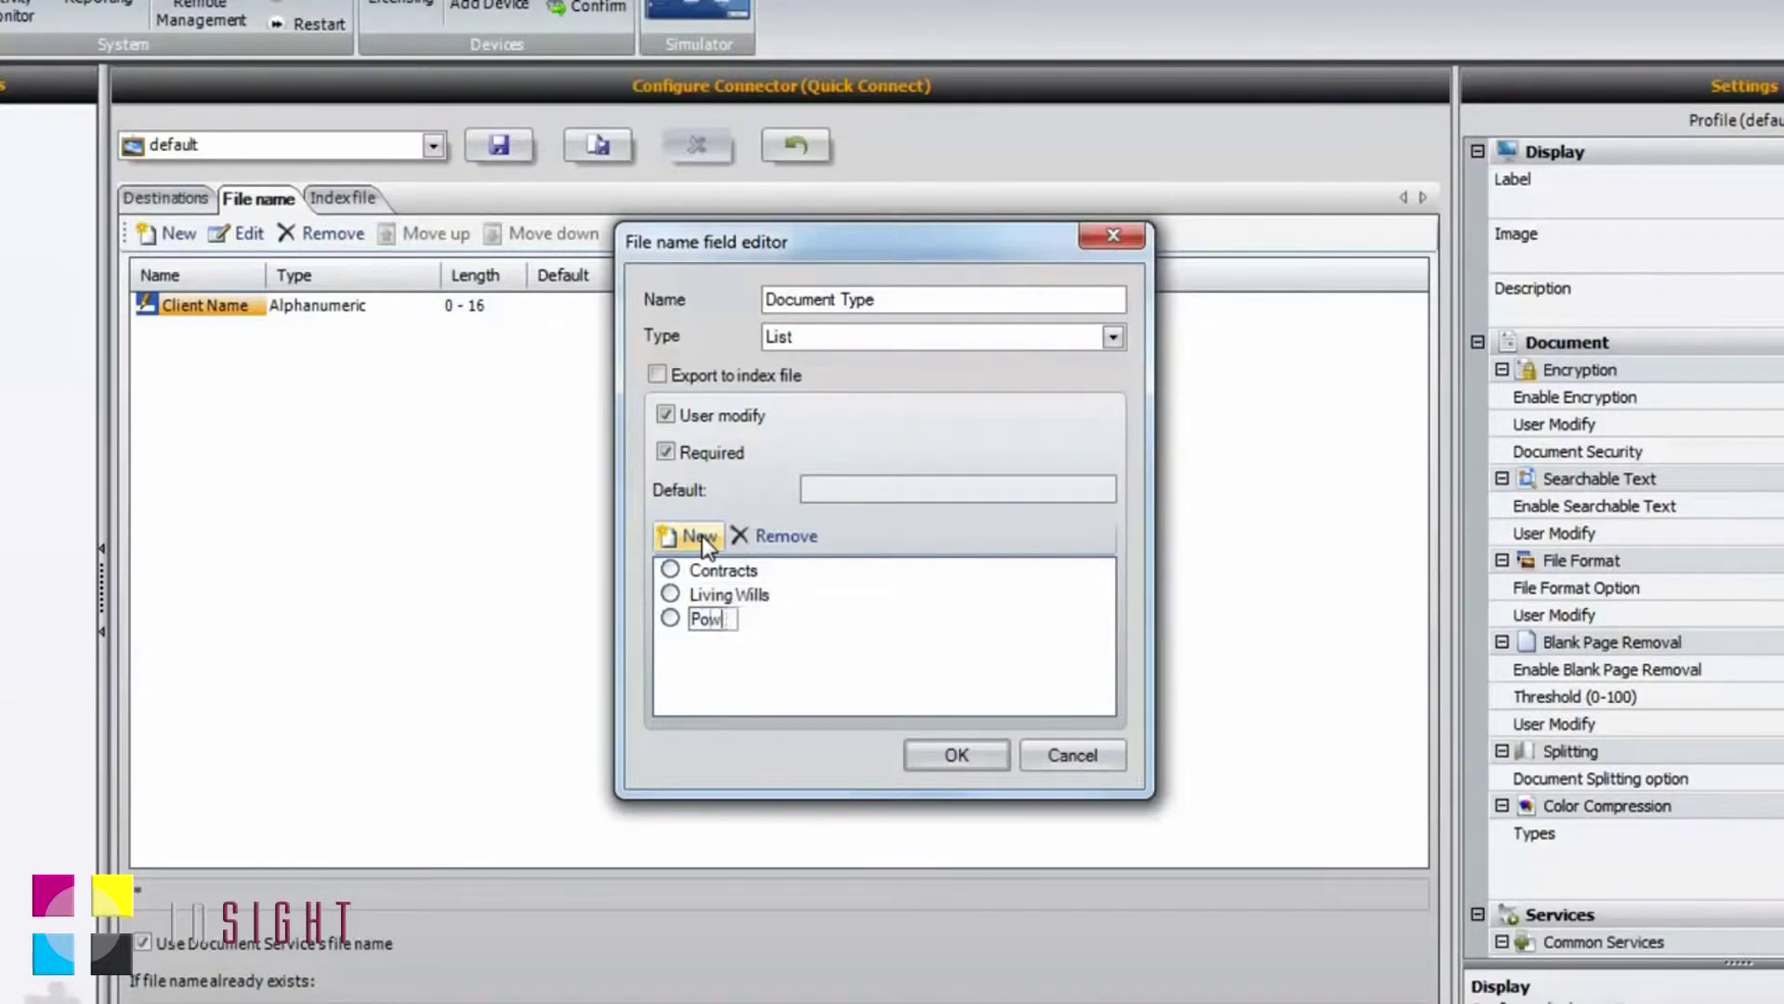
pyautogui.write('er of Attorney')
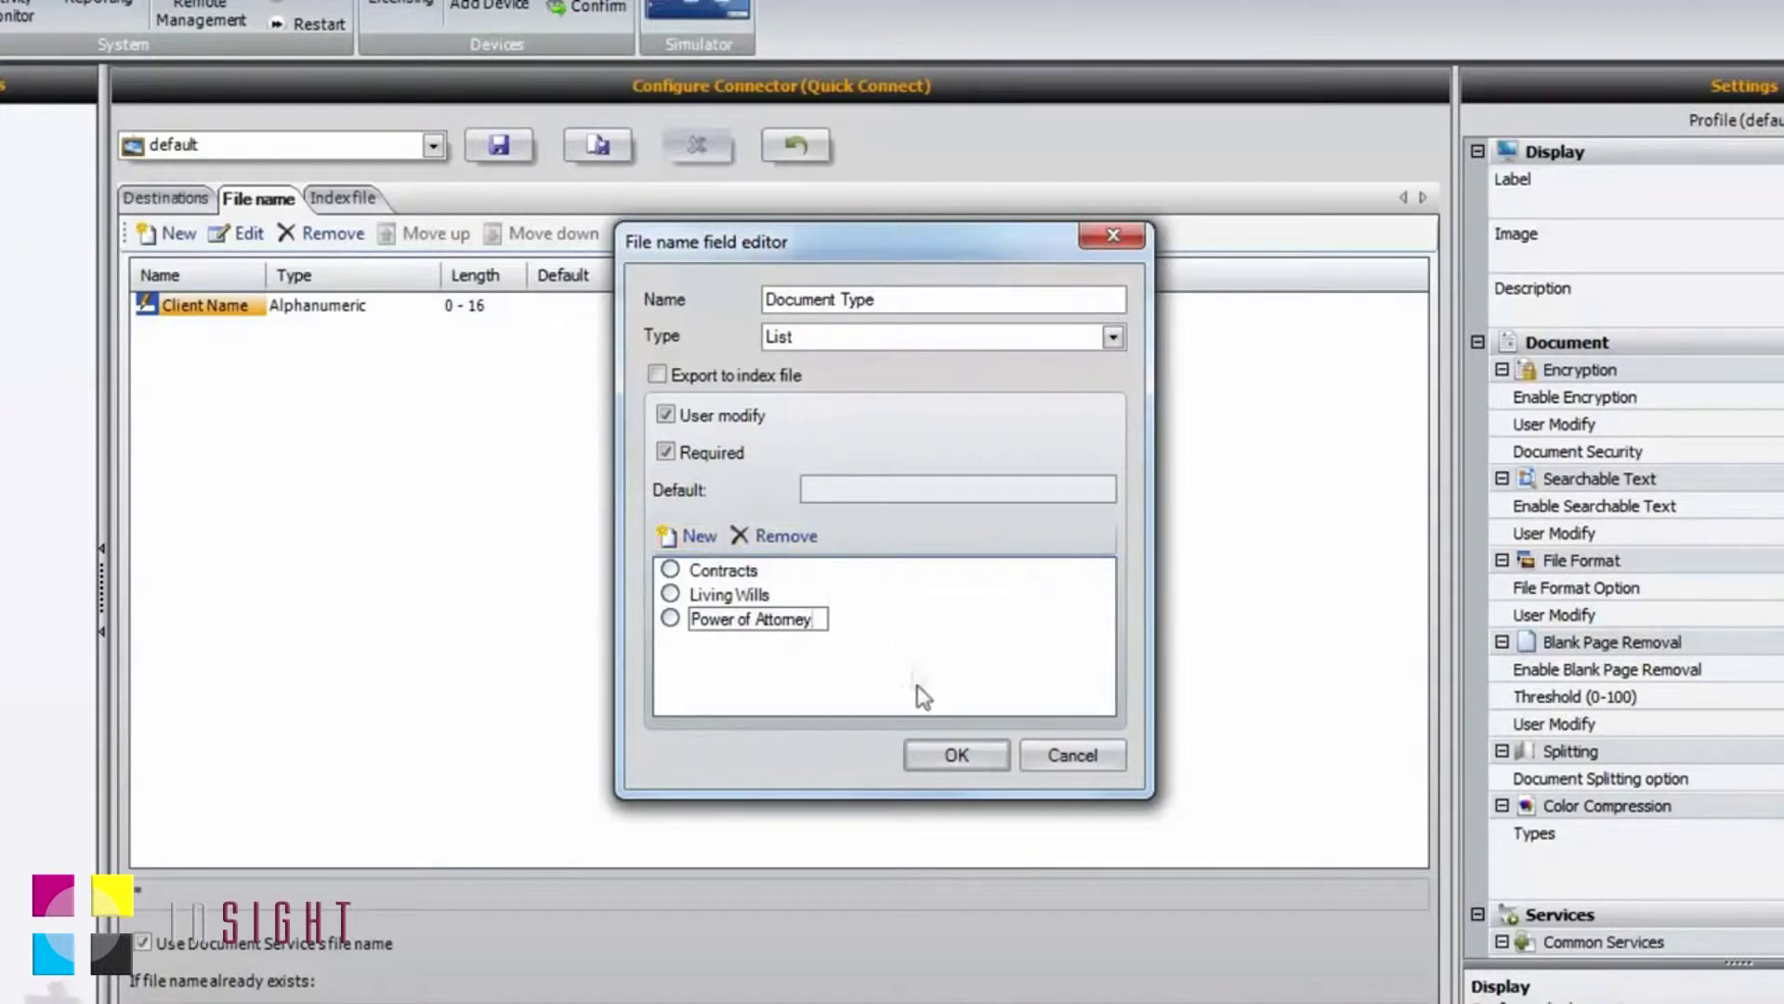
pyautogui.click(955, 758)
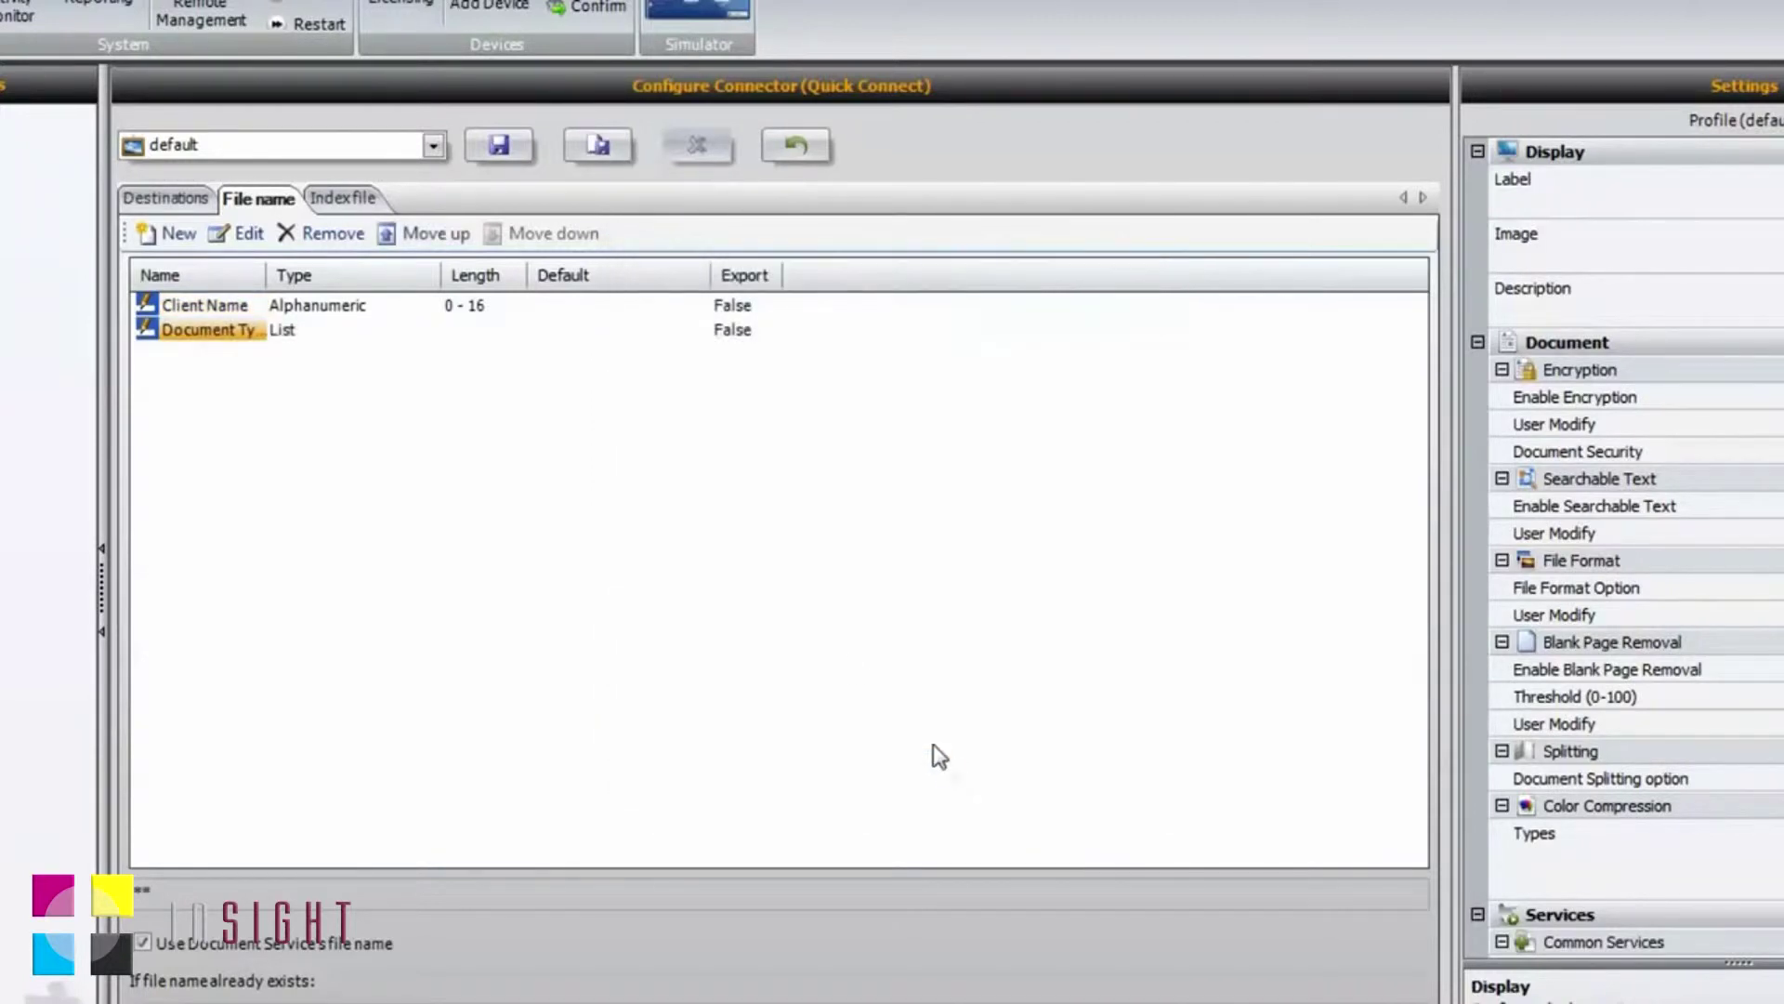
# Step: Add a 'Date' file name field using the MMddyyyy date format
pyautogui.click(190, 244)
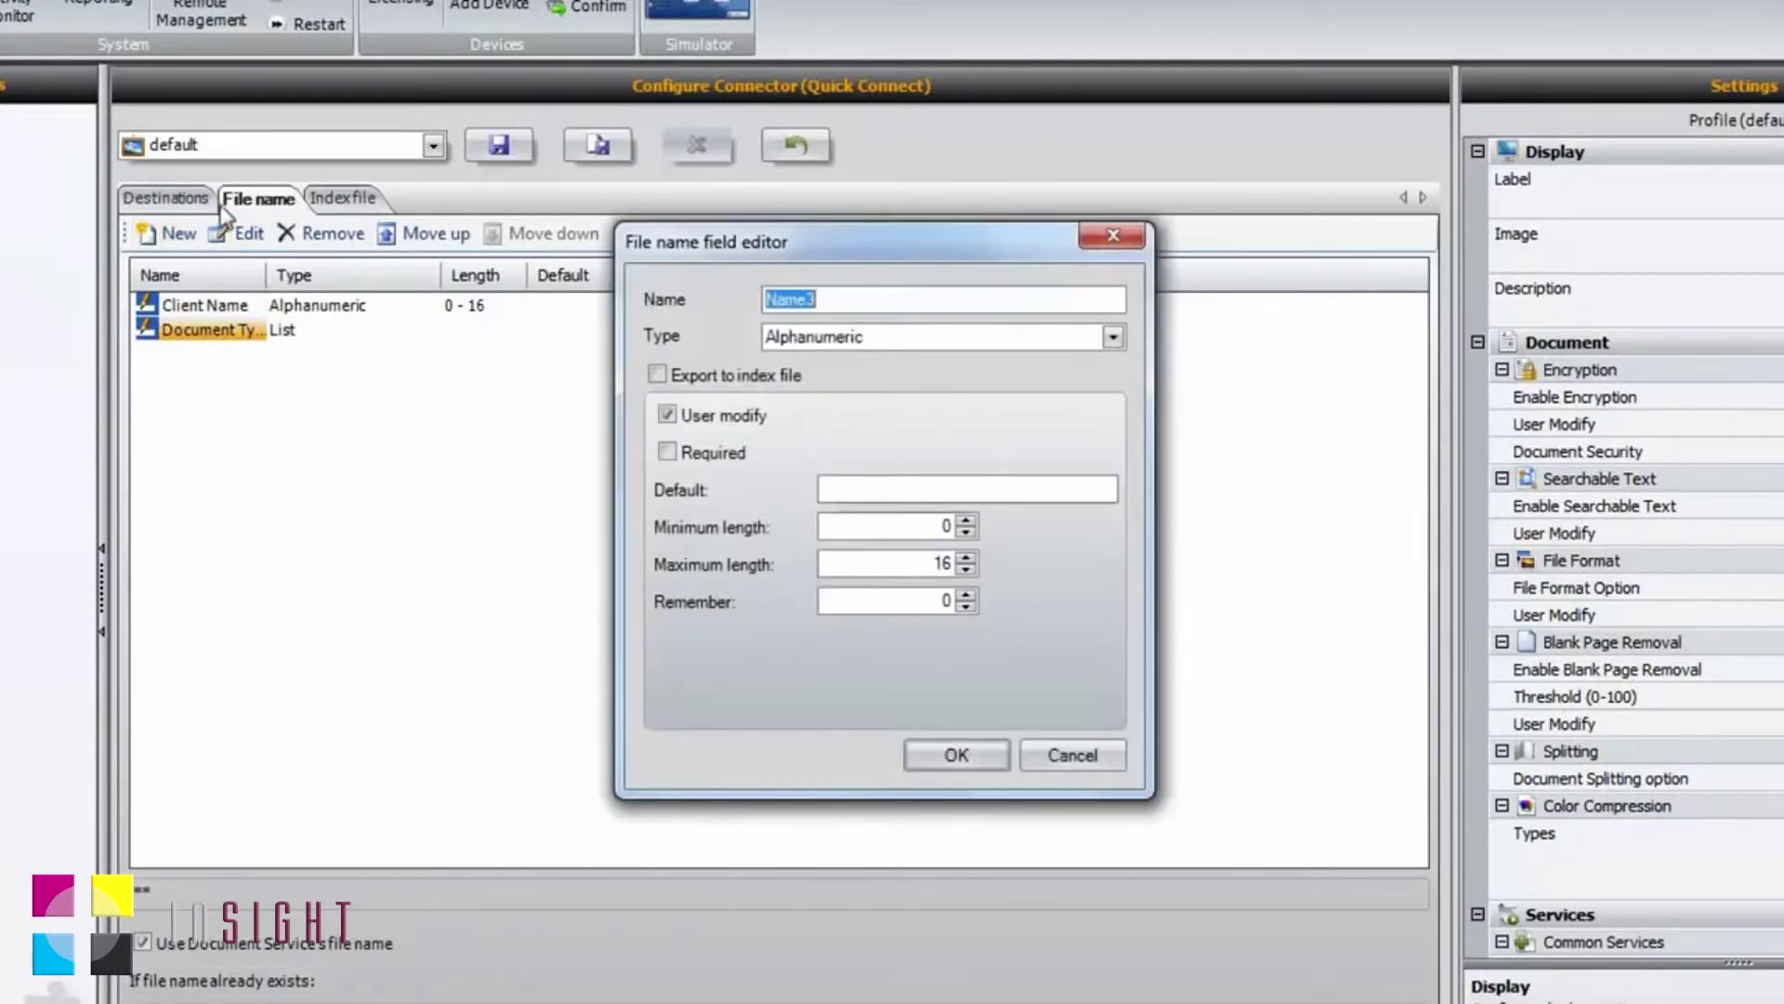
pyautogui.write('Date')
pyautogui.click(1106, 338)
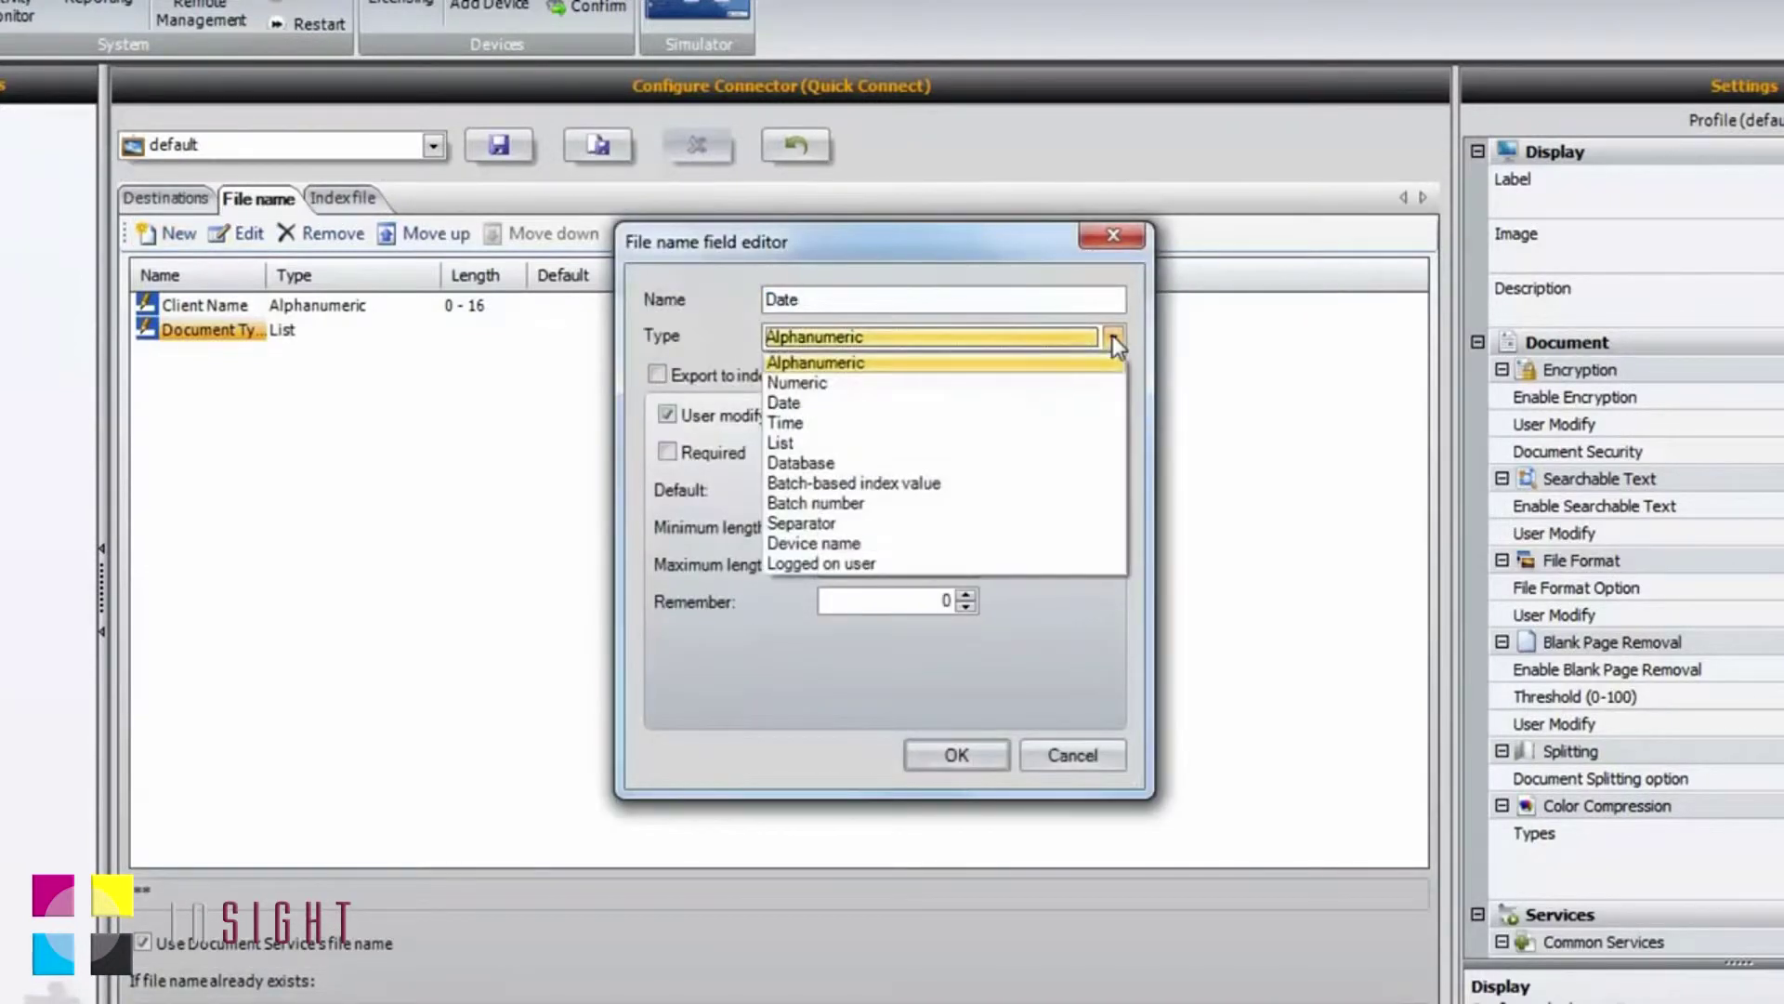
pyautogui.click(801, 409)
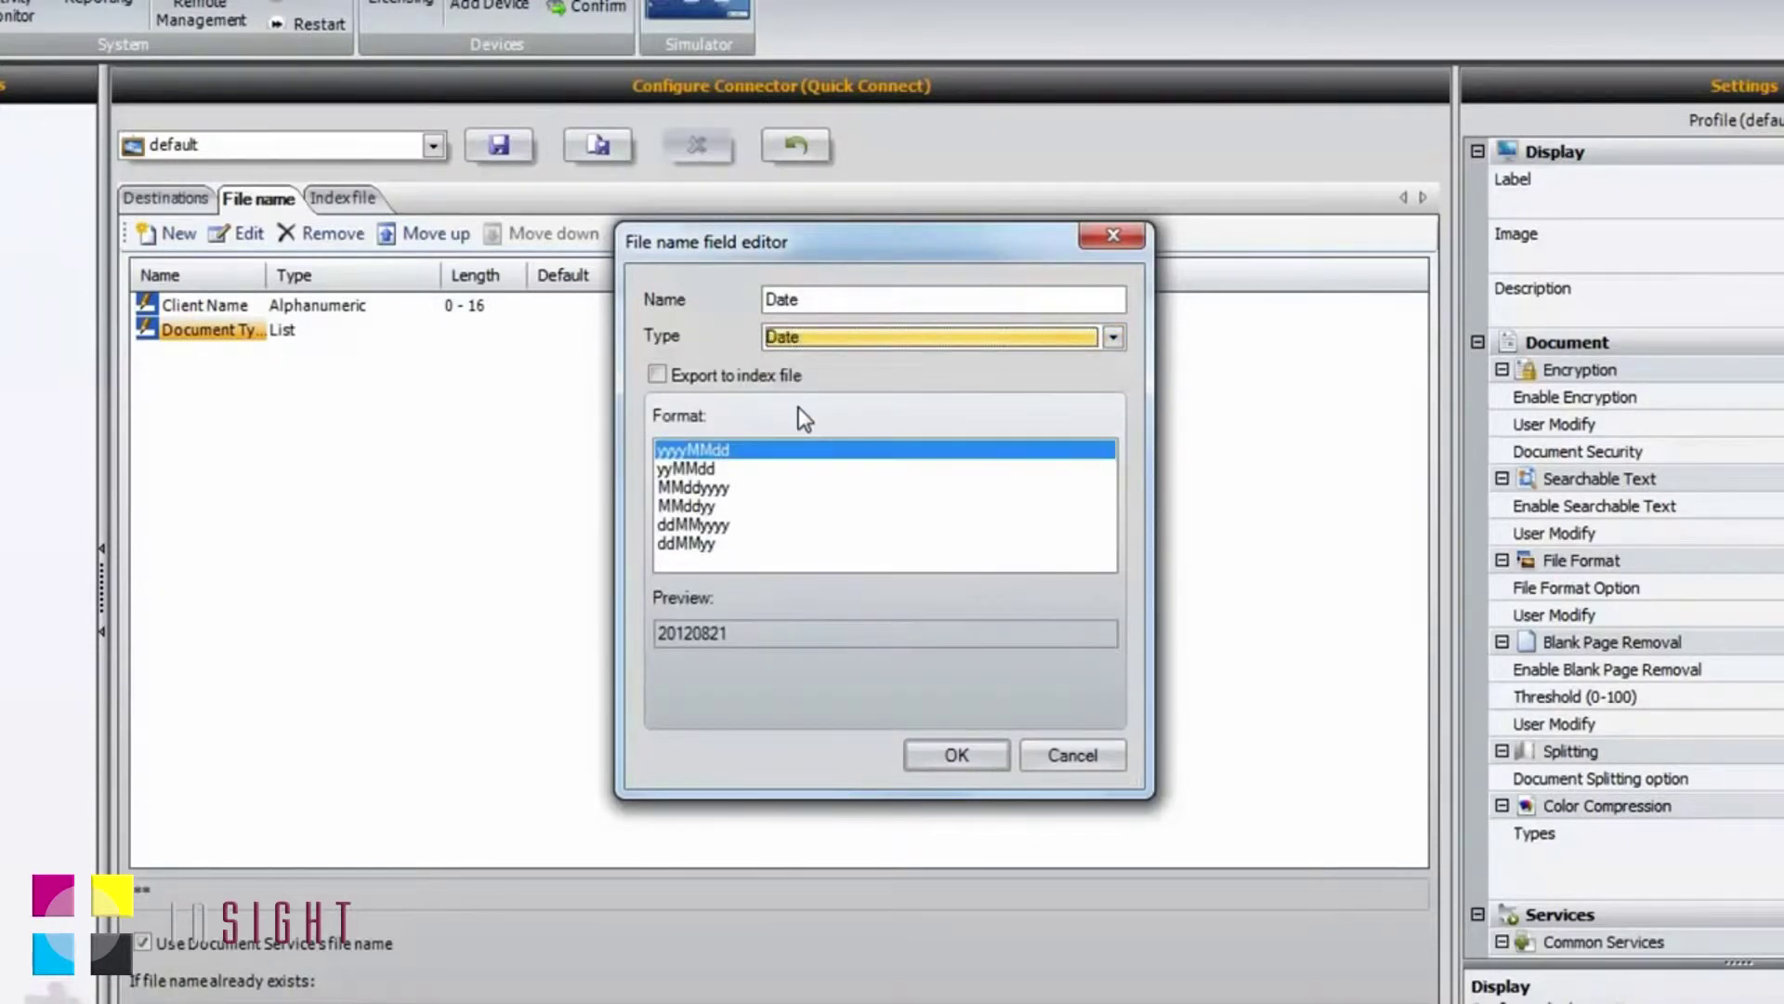
pyautogui.click(723, 491)
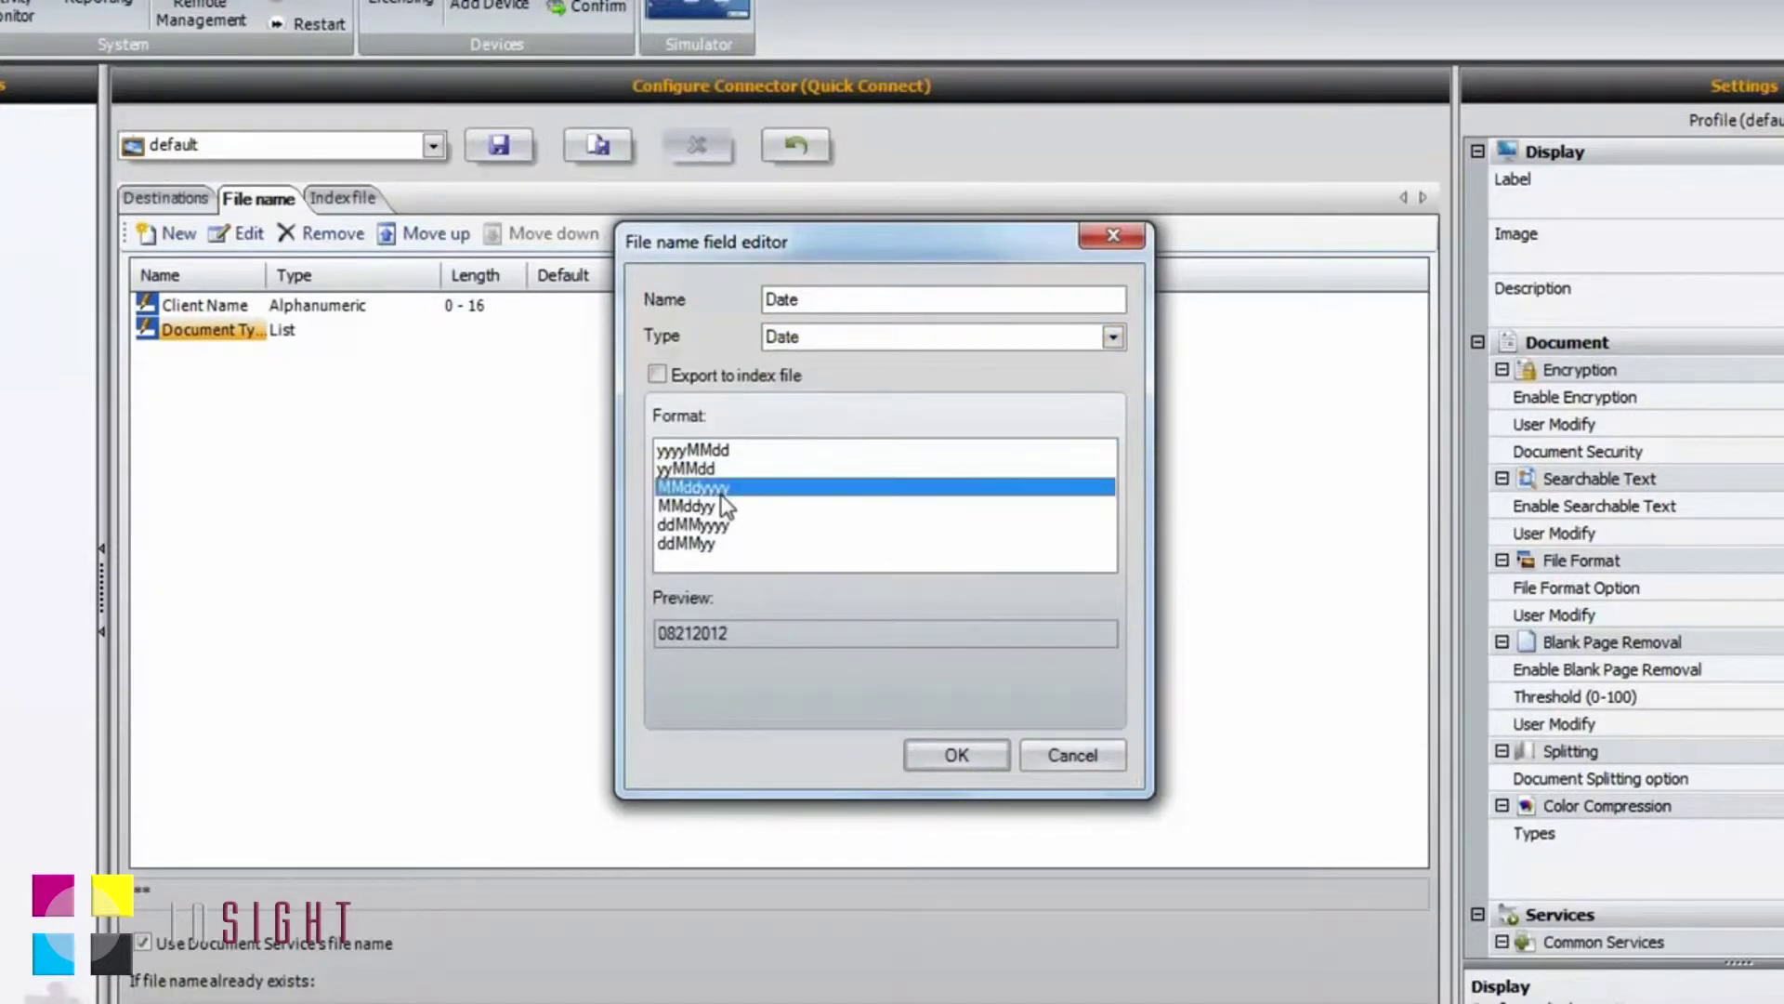
pyautogui.click(963, 753)
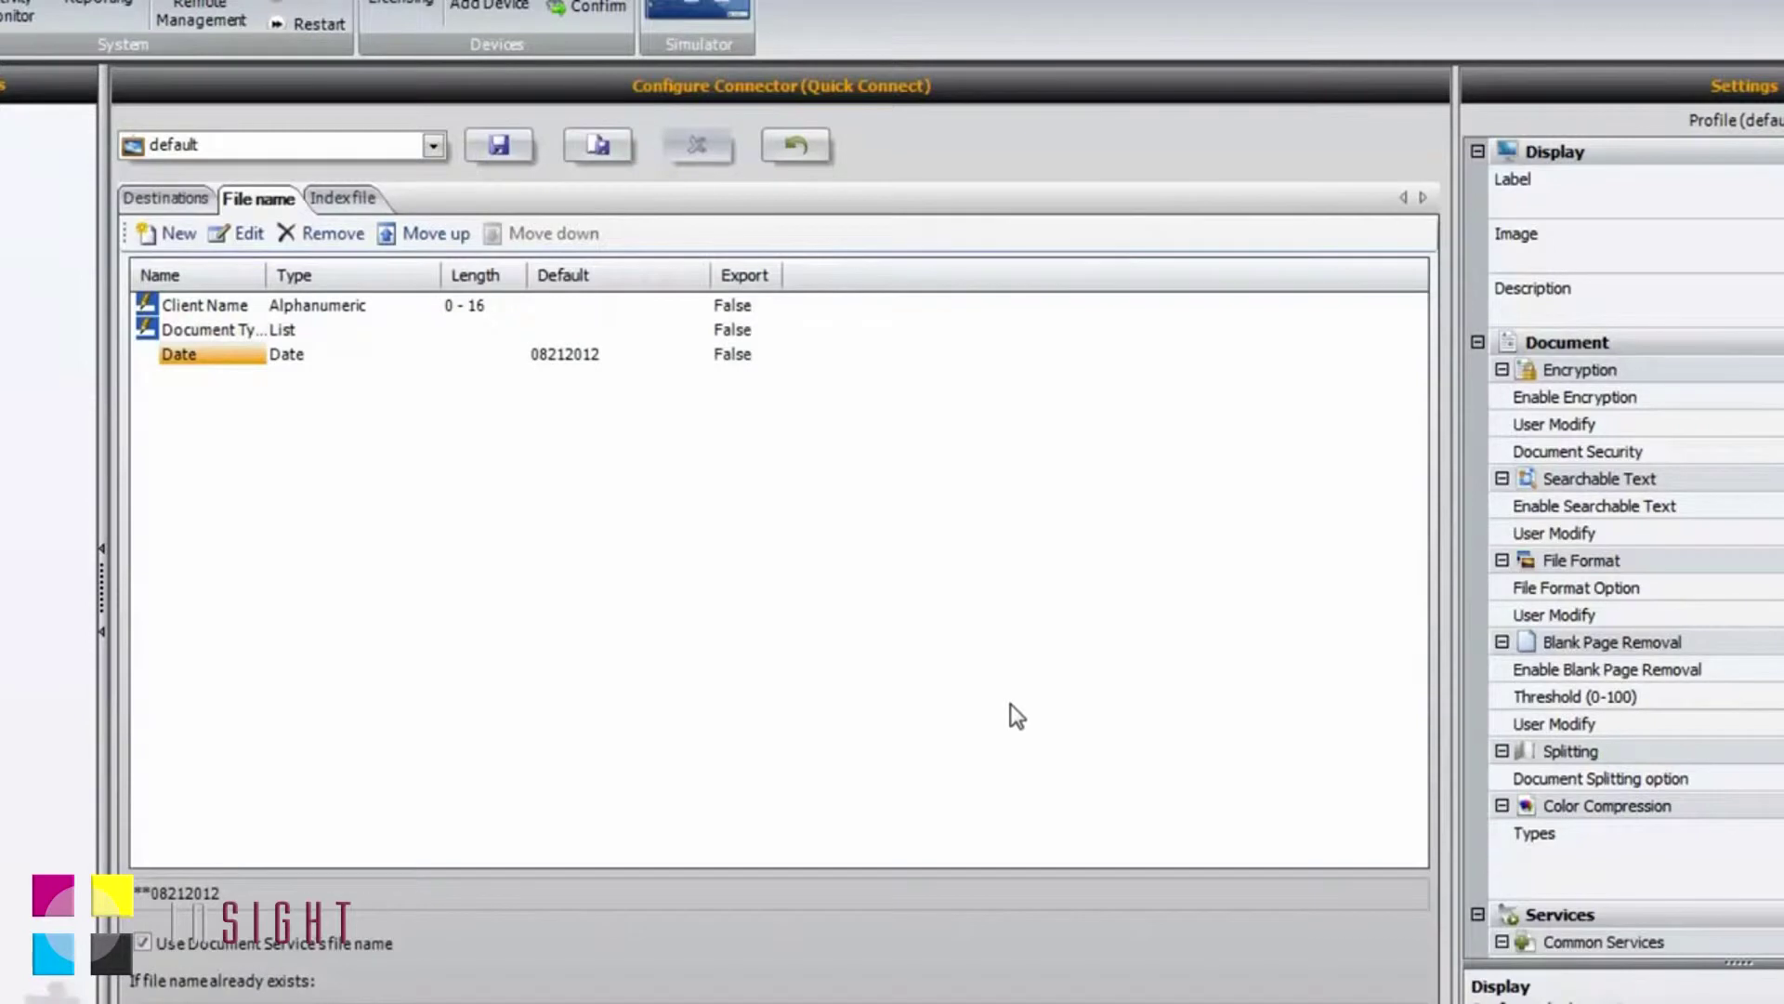
pyautogui.click(353, 198)
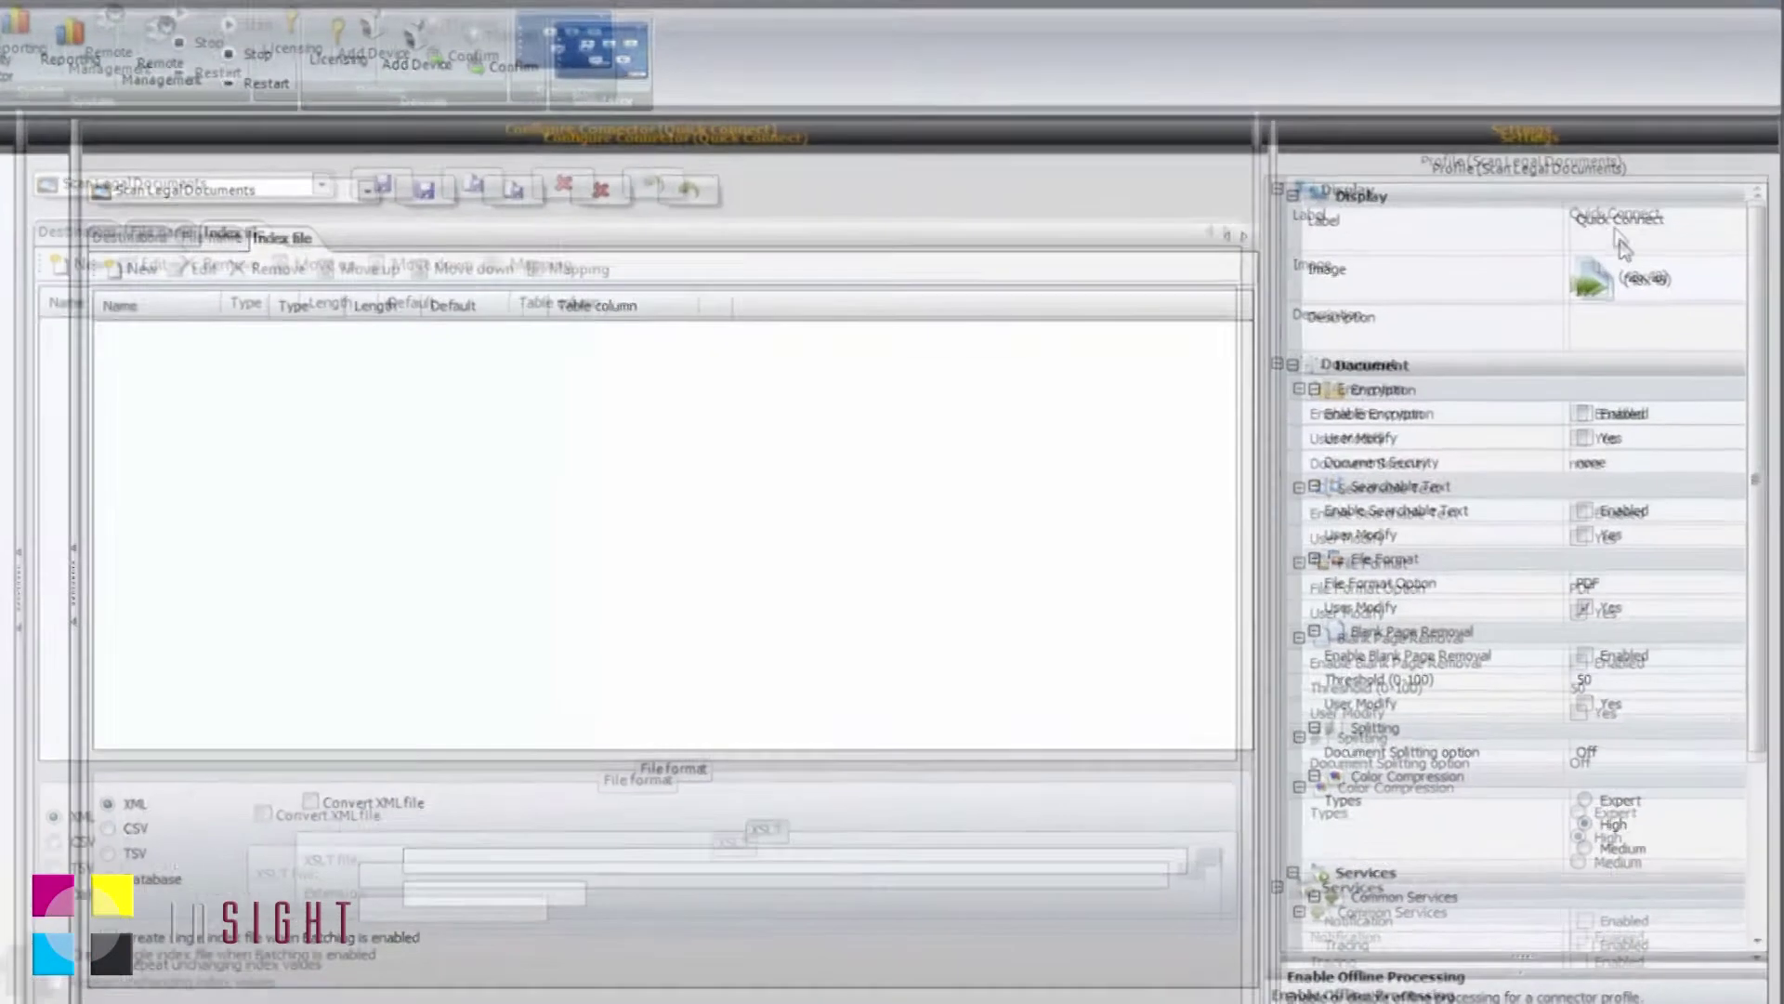
# Step: Label the profile 'Scan Legal Documents', allow user-modifiable searchable text, and enable offline processing
pyautogui.click(1642, 250)
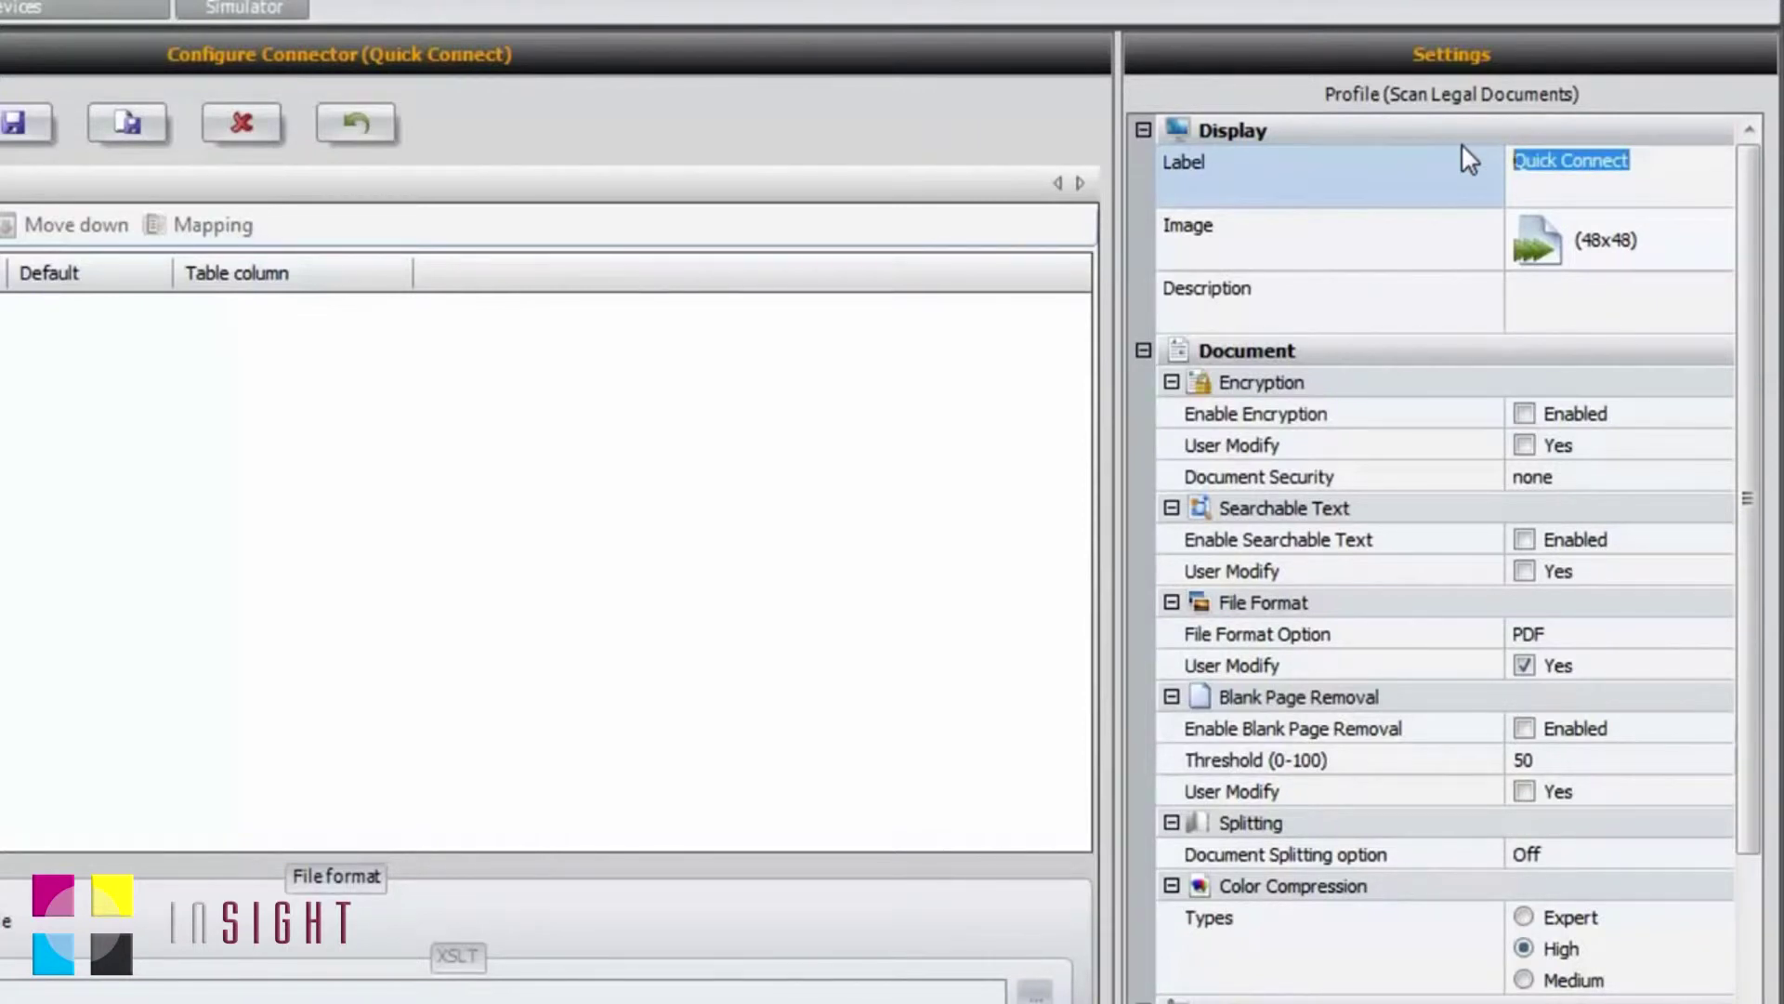
pyautogui.write('Scan Leg')
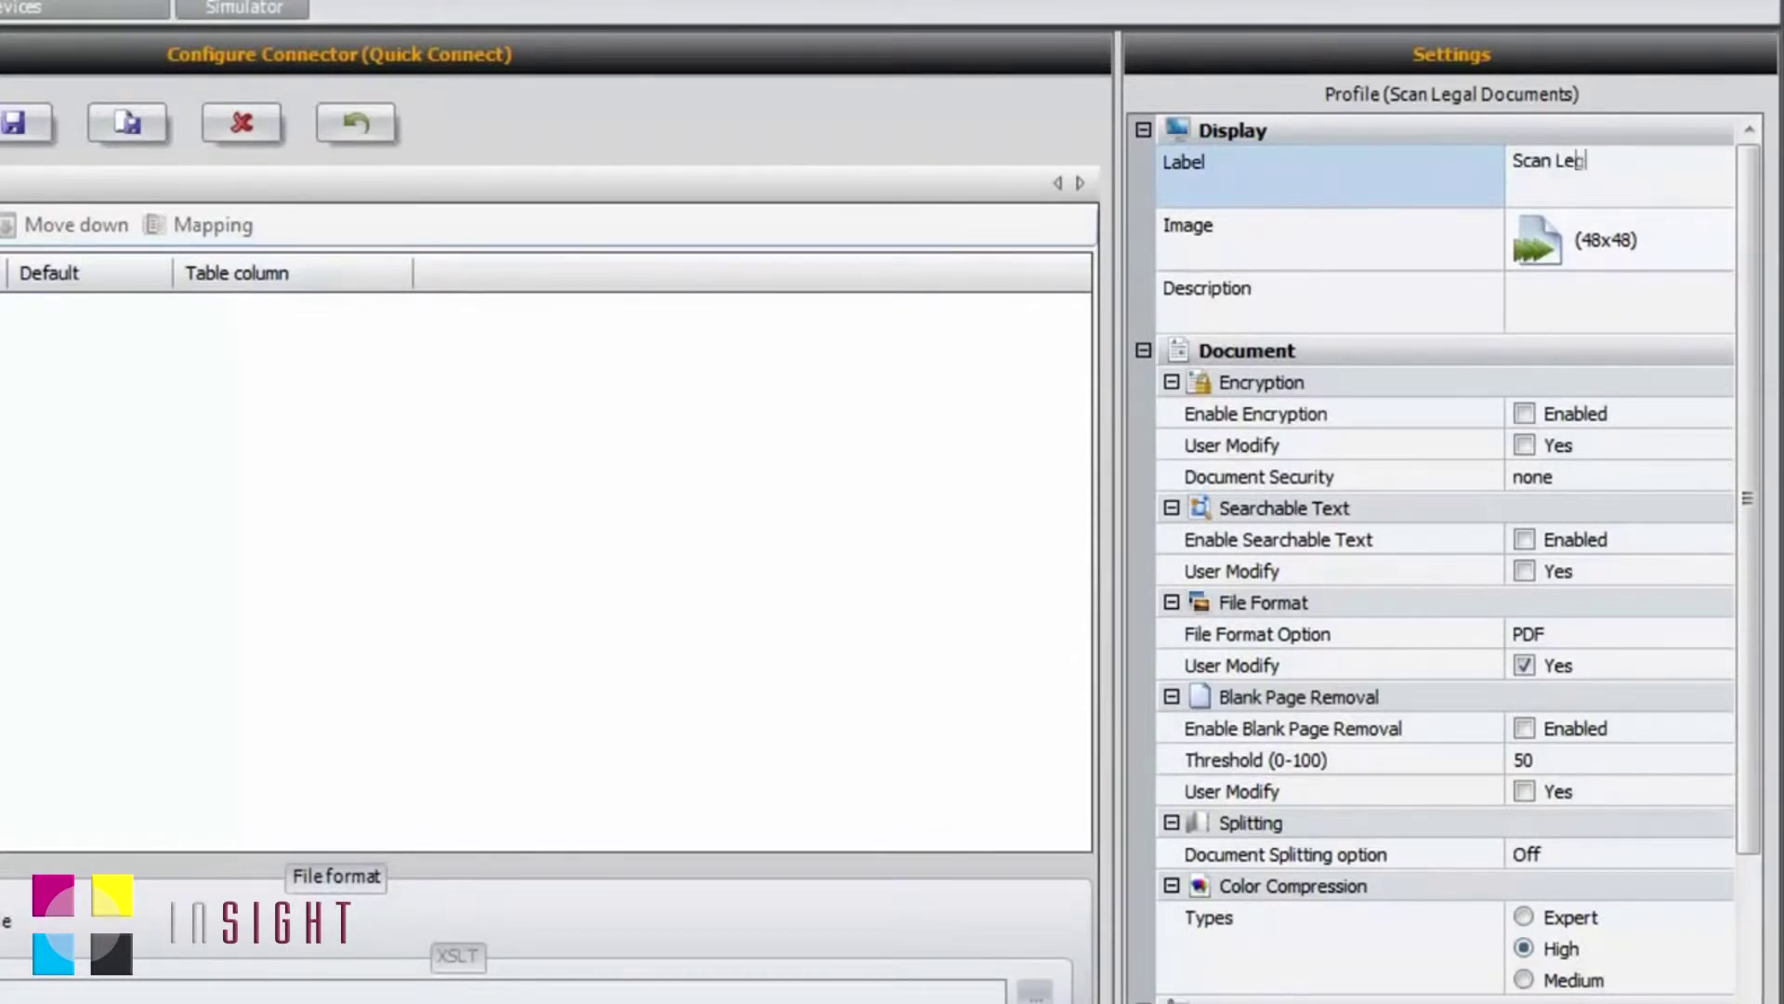
pyautogui.write('al Documents')
pyautogui.moveTo(1751, 325); pyautogui.dragTo(1745, 476)
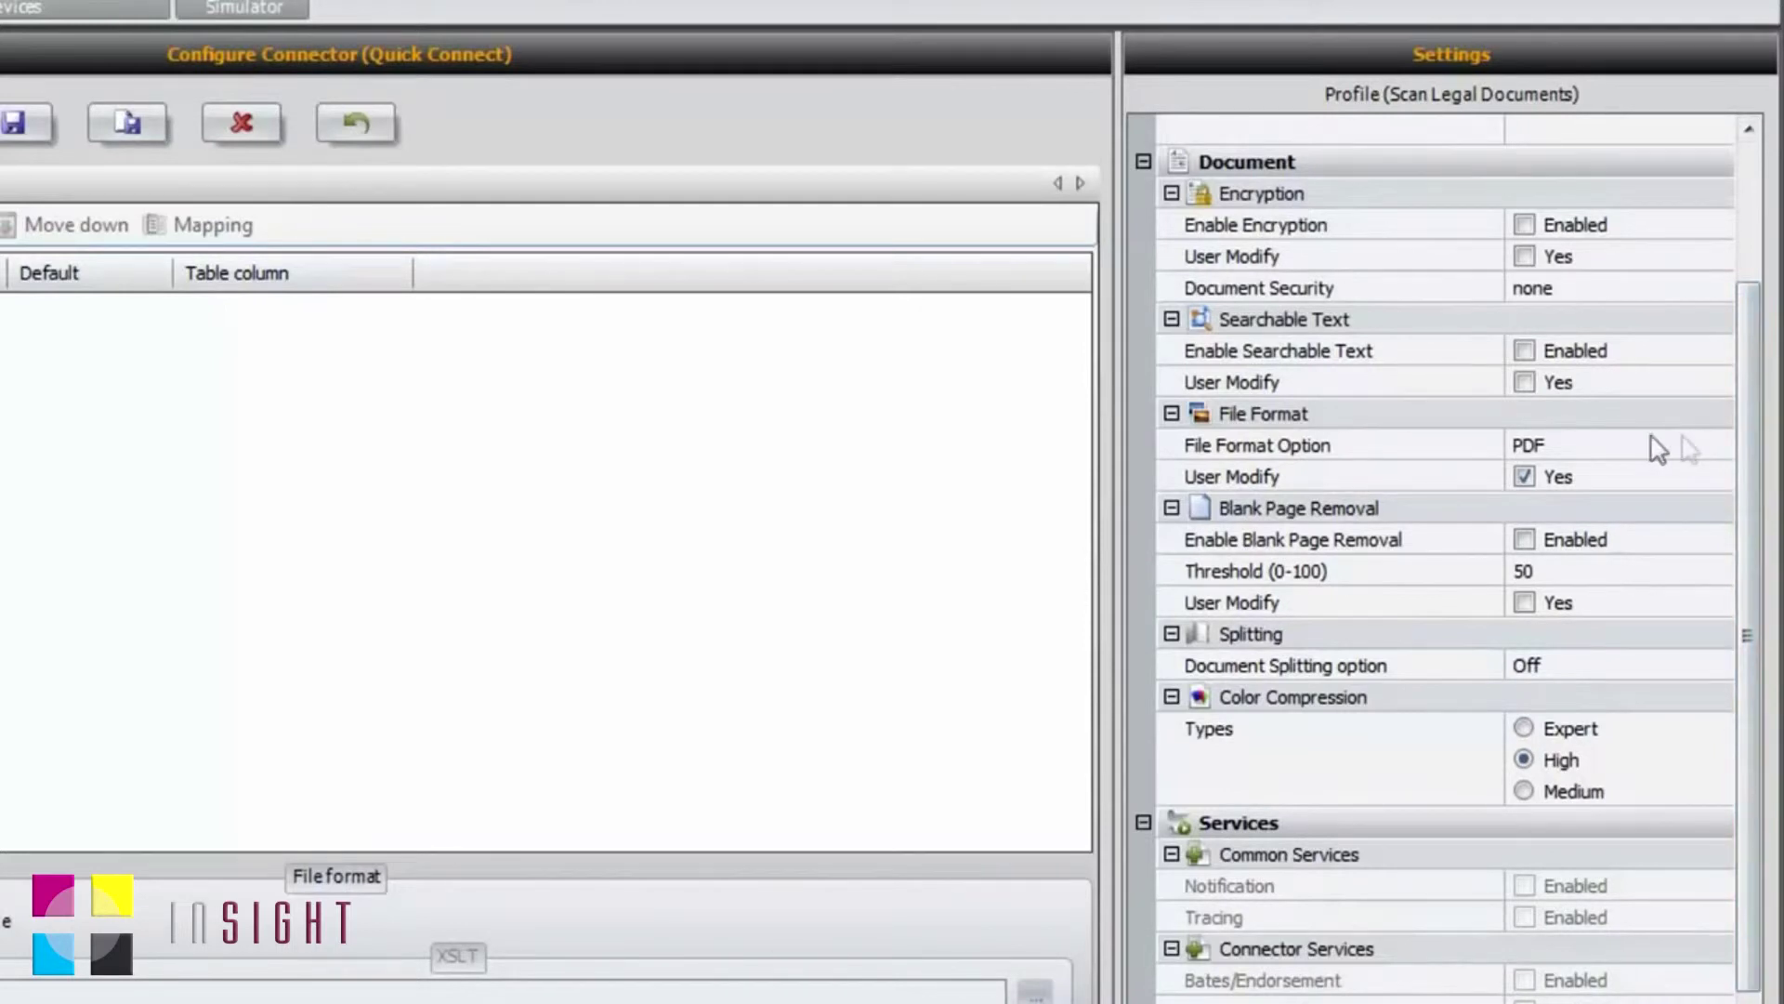
pyautogui.click(1584, 454)
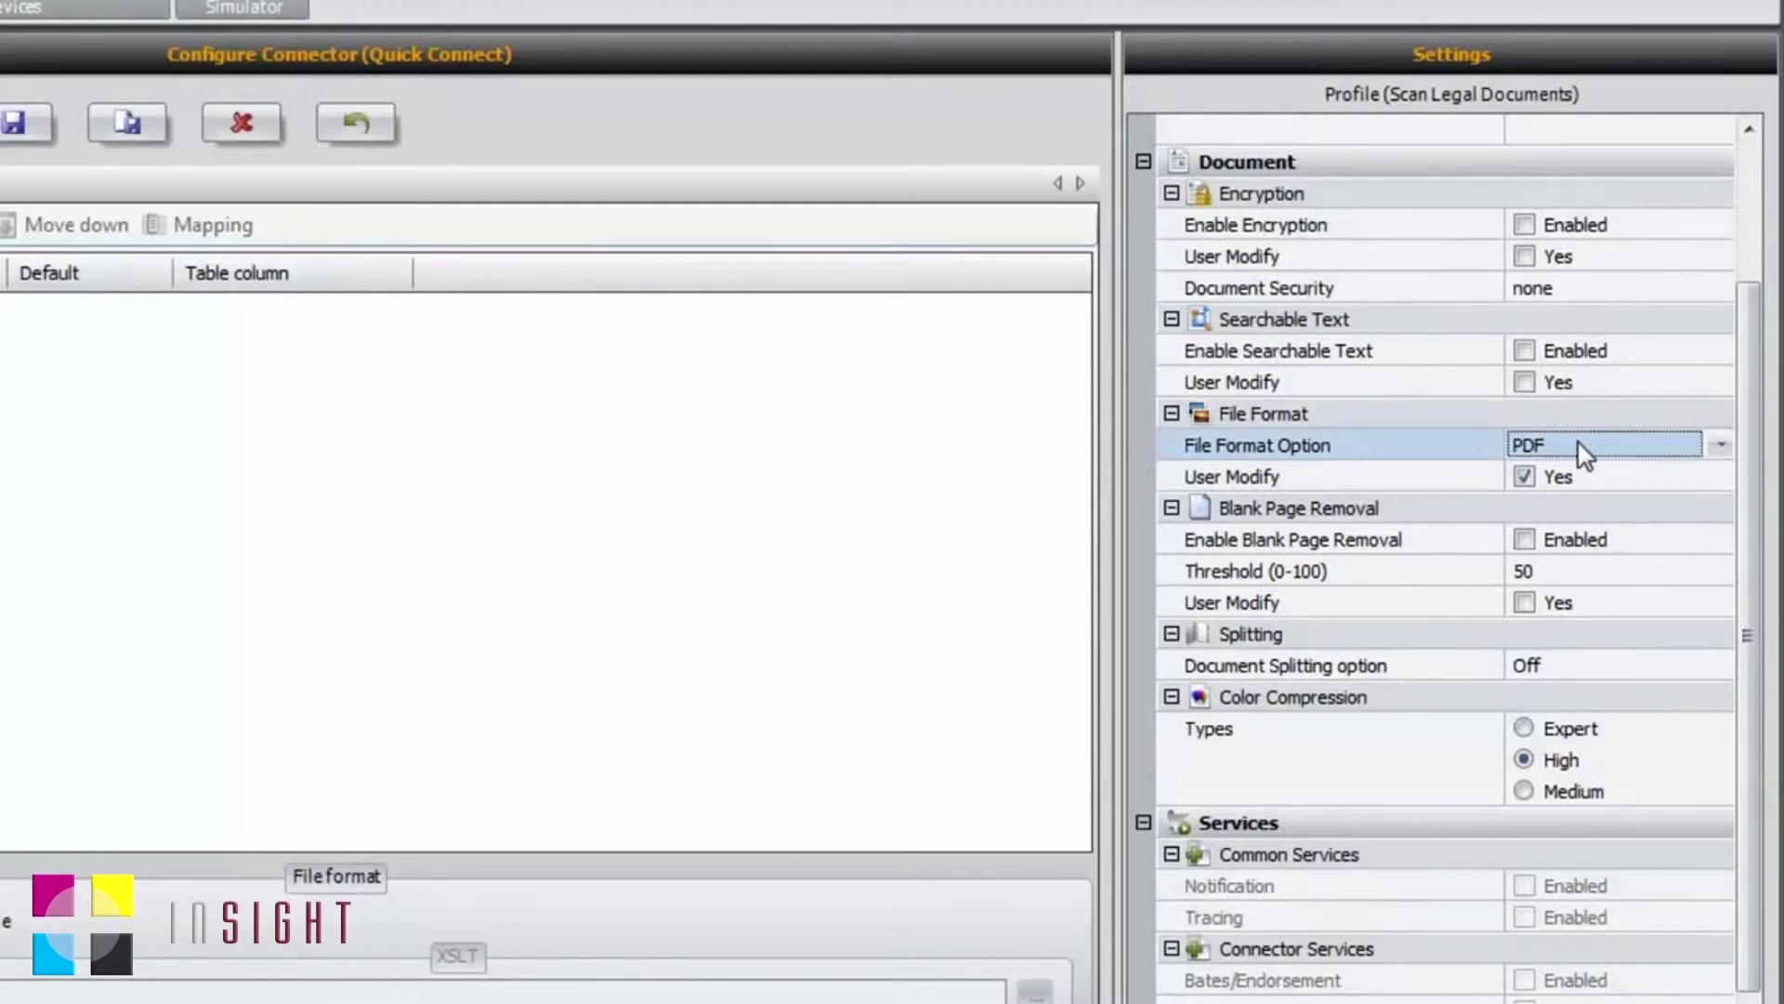
pyautogui.click(1525, 382)
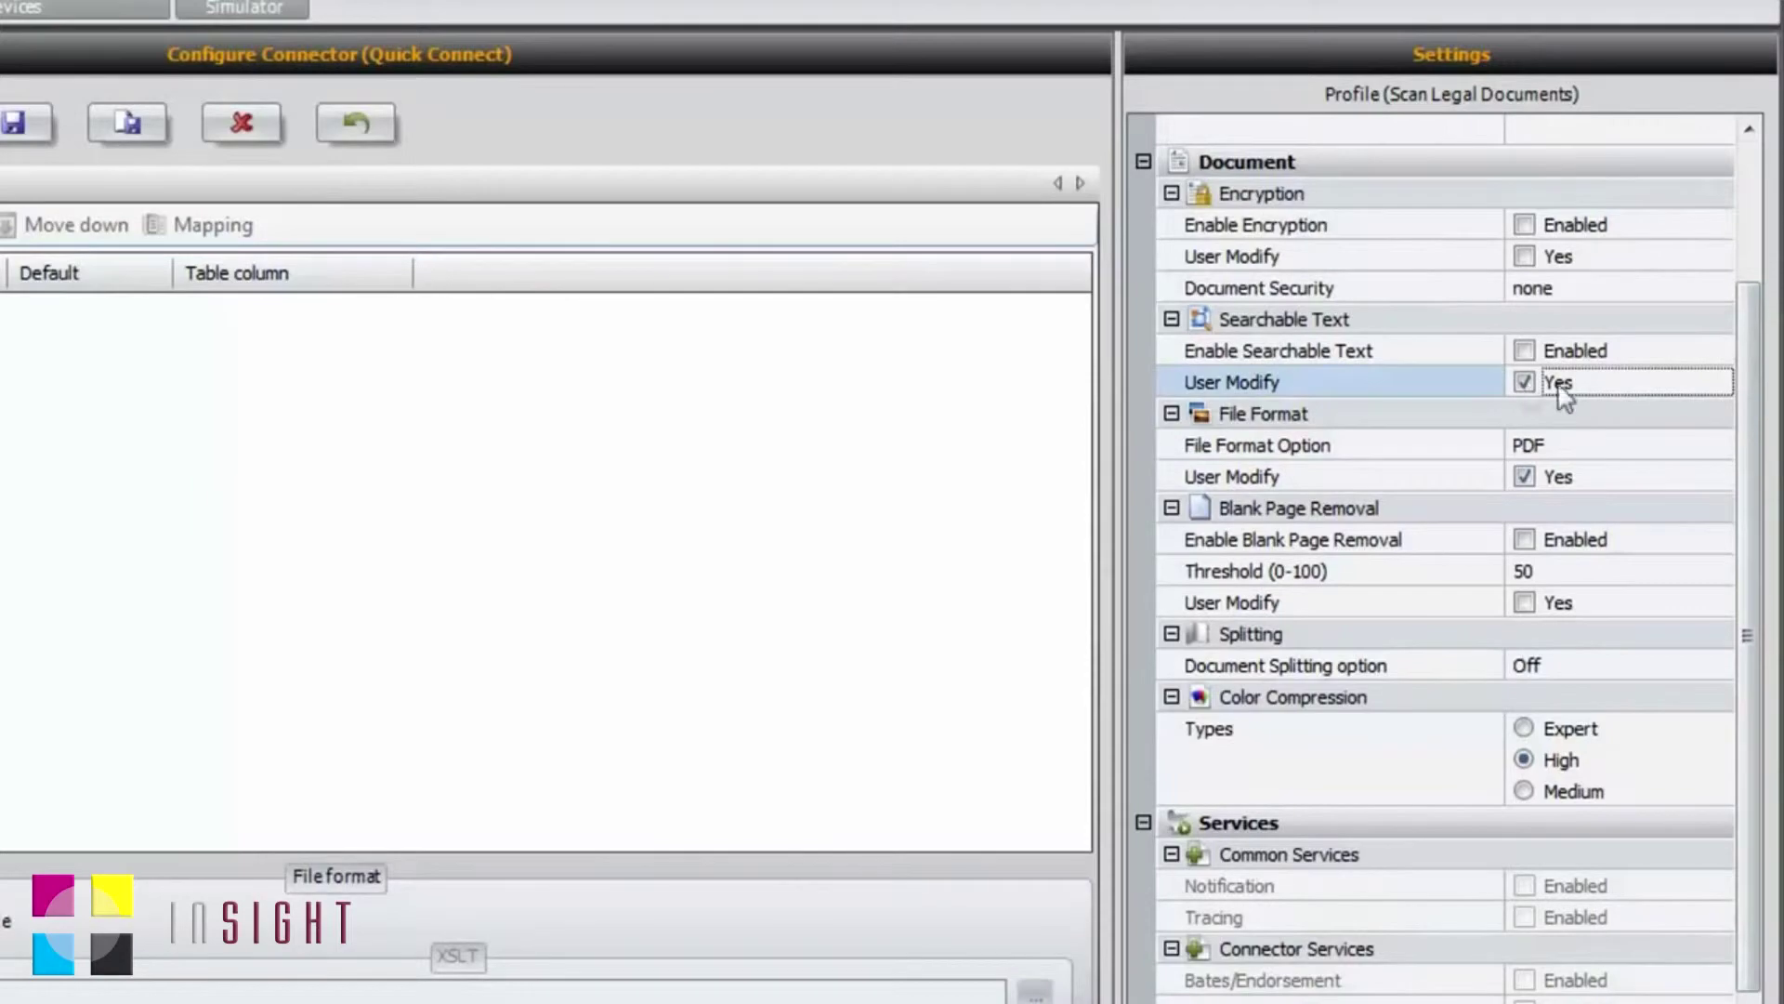
pyautogui.scroll(-5, 1747, 520)
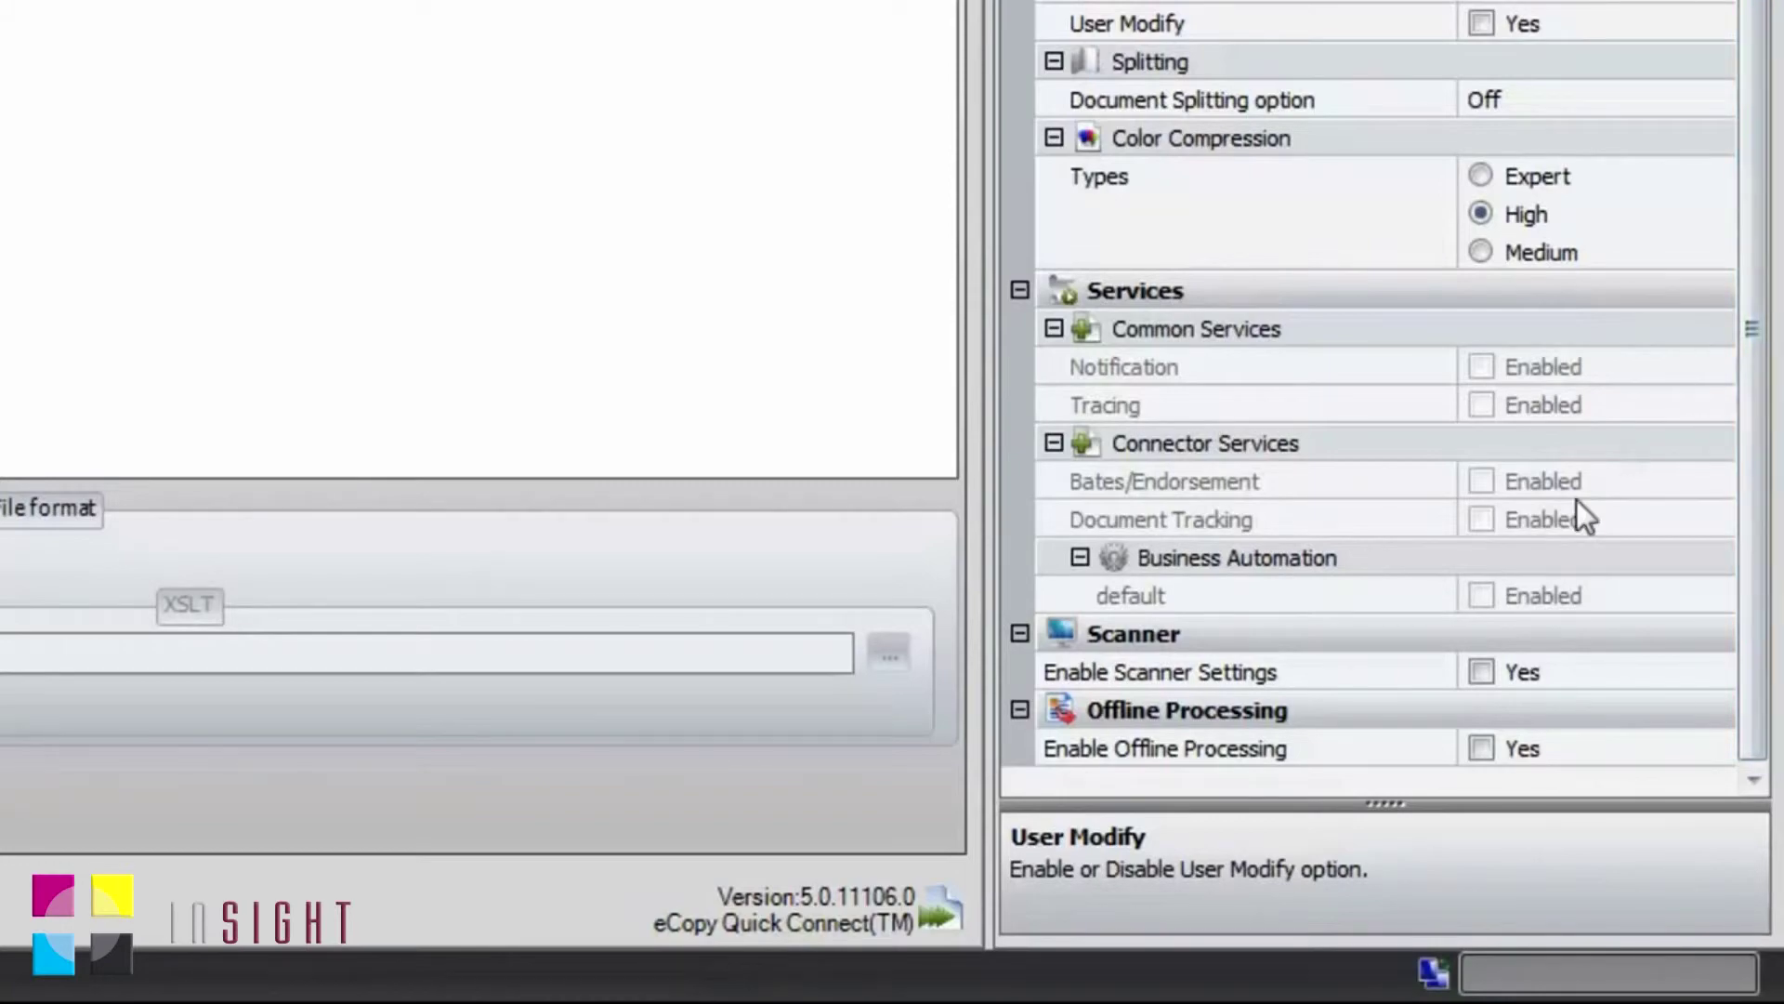
pyautogui.click(1484, 752)
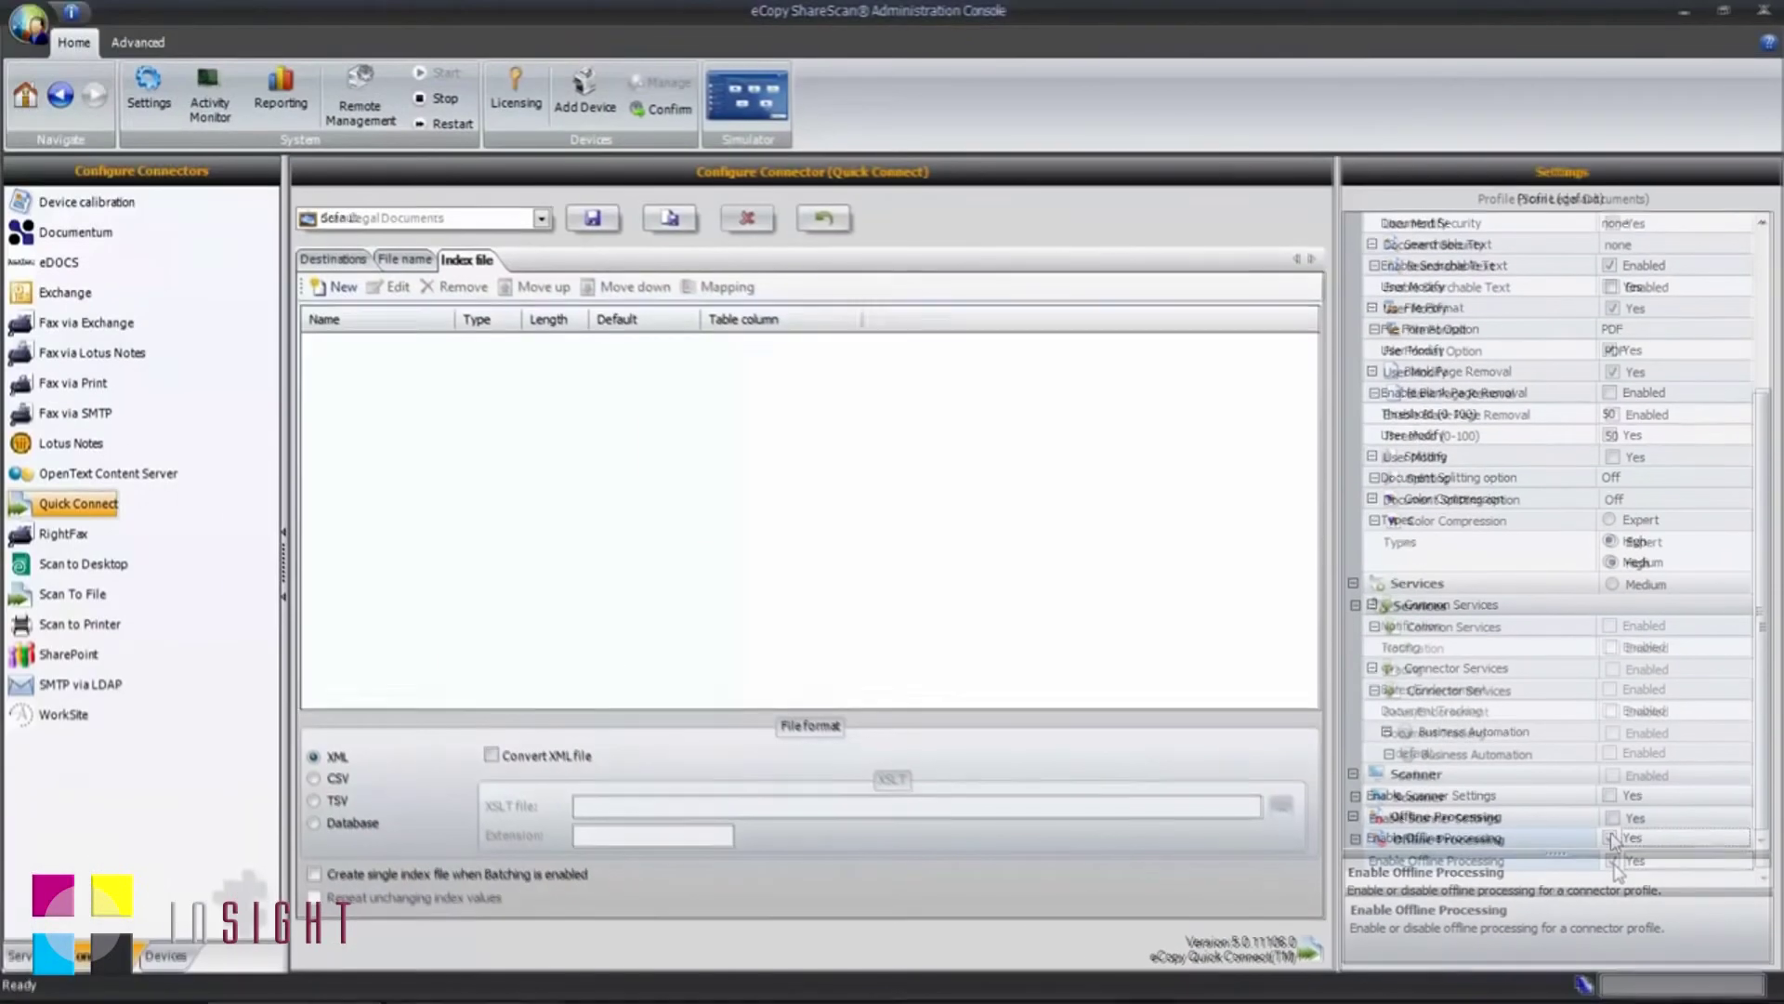
pyautogui.click(671, 221)
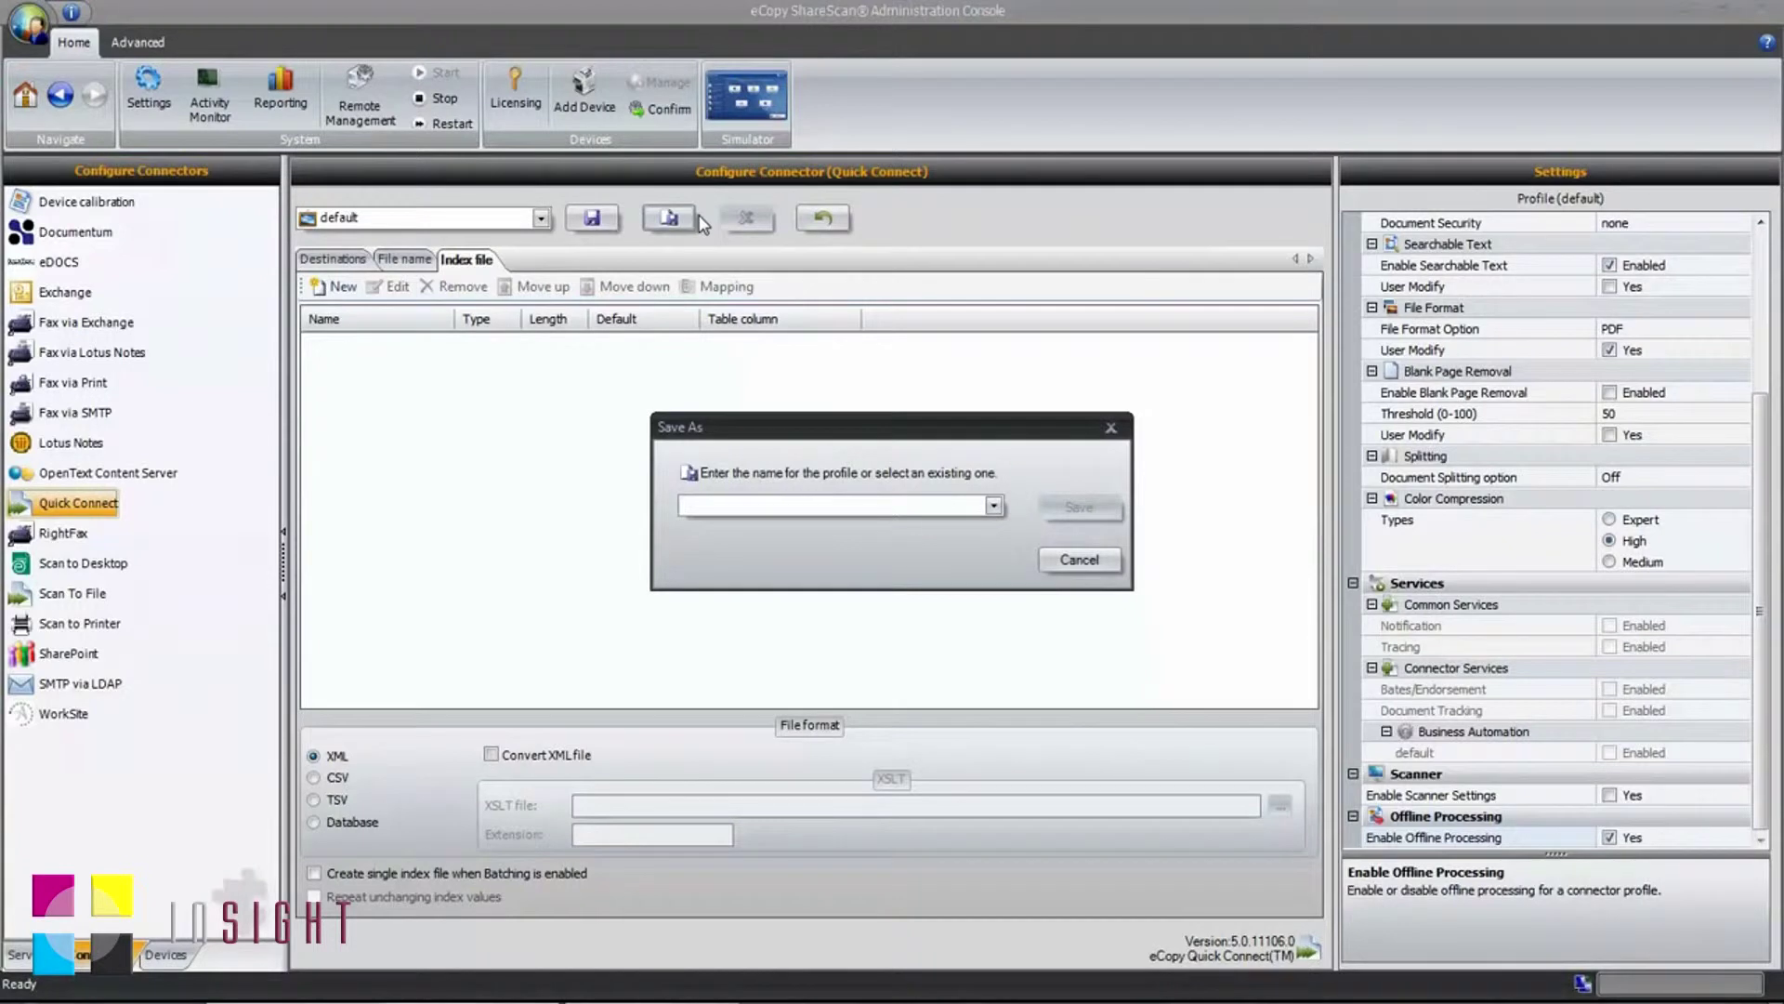
# Step: Save the profile under the new name 'Scan Legal Documents'
pyautogui.write('Scan ')
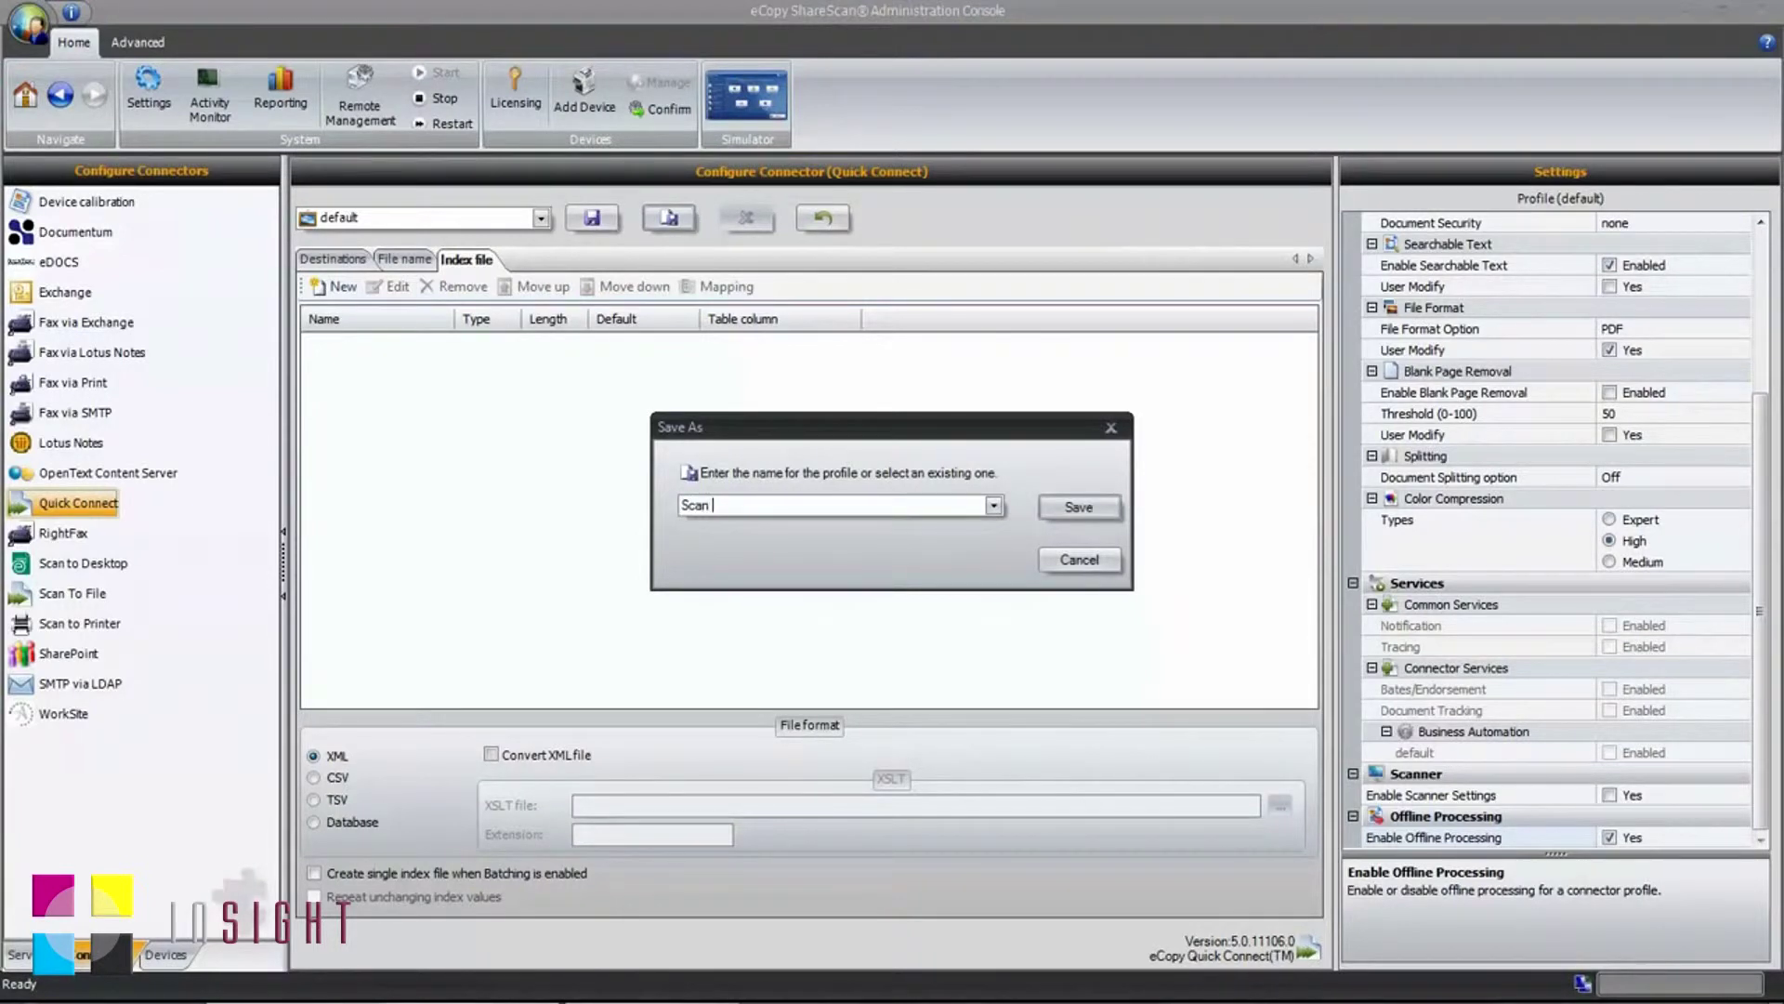
pyautogui.write('Legal Documents')
pyautogui.click(1050, 509)
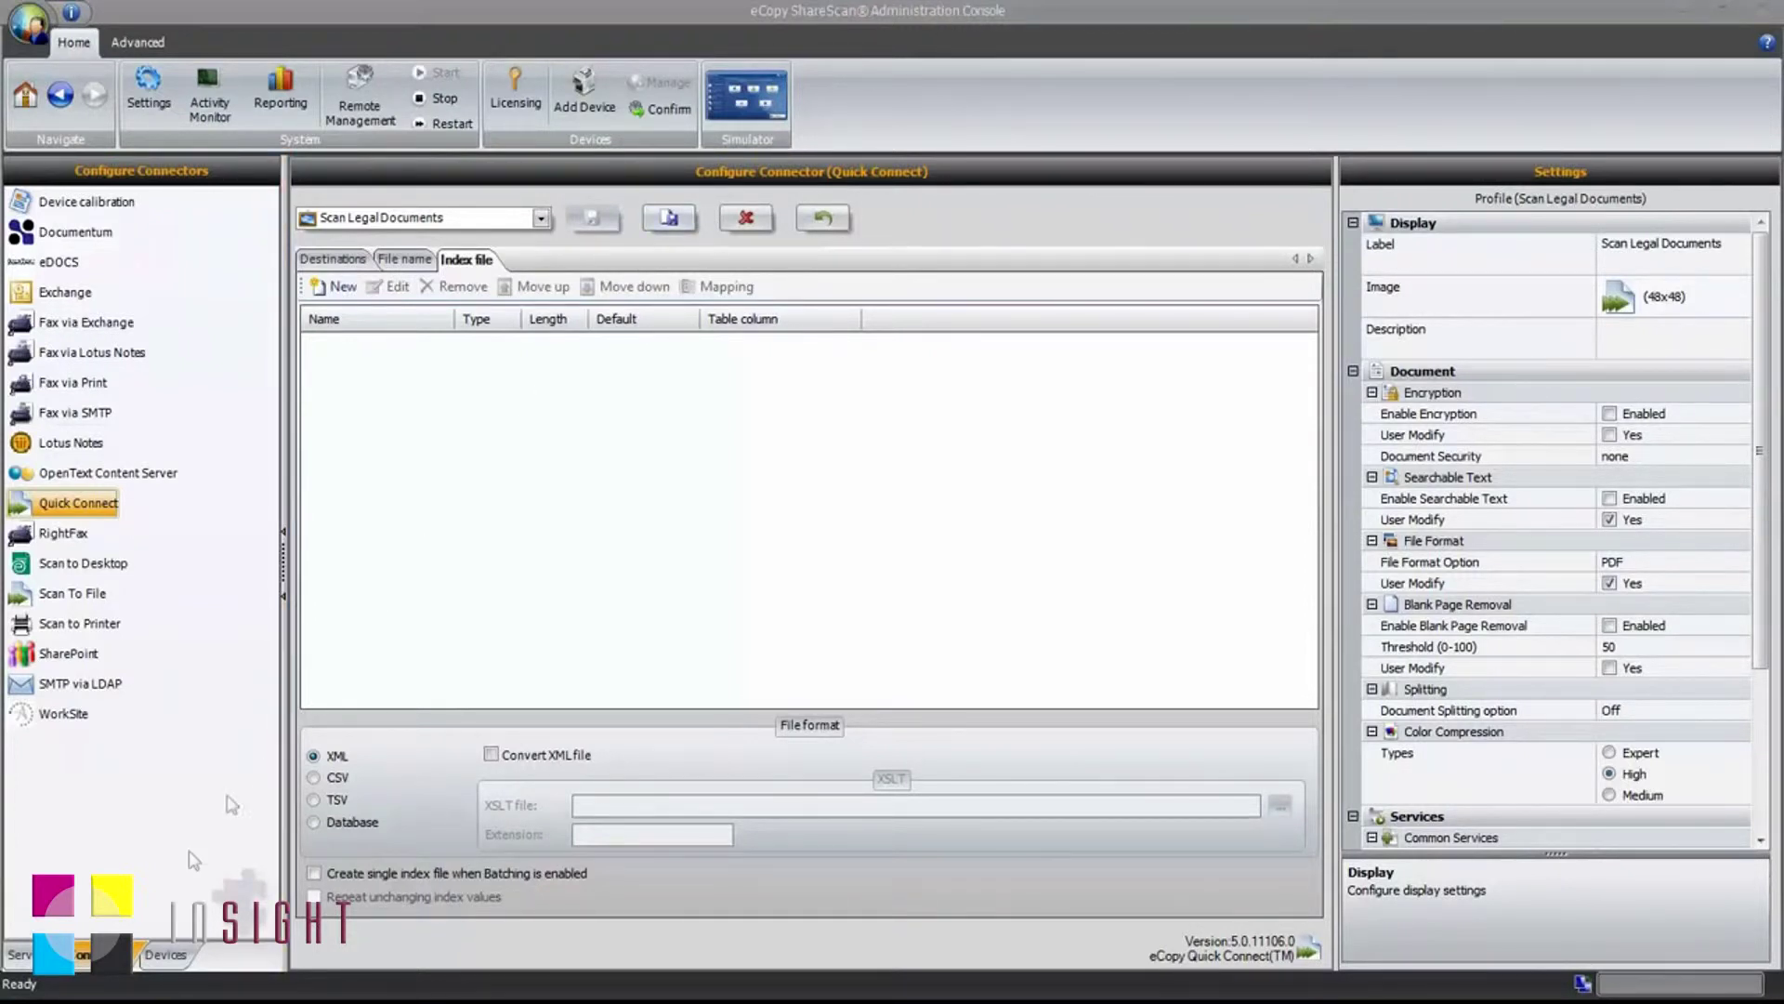
pyautogui.click(185, 954)
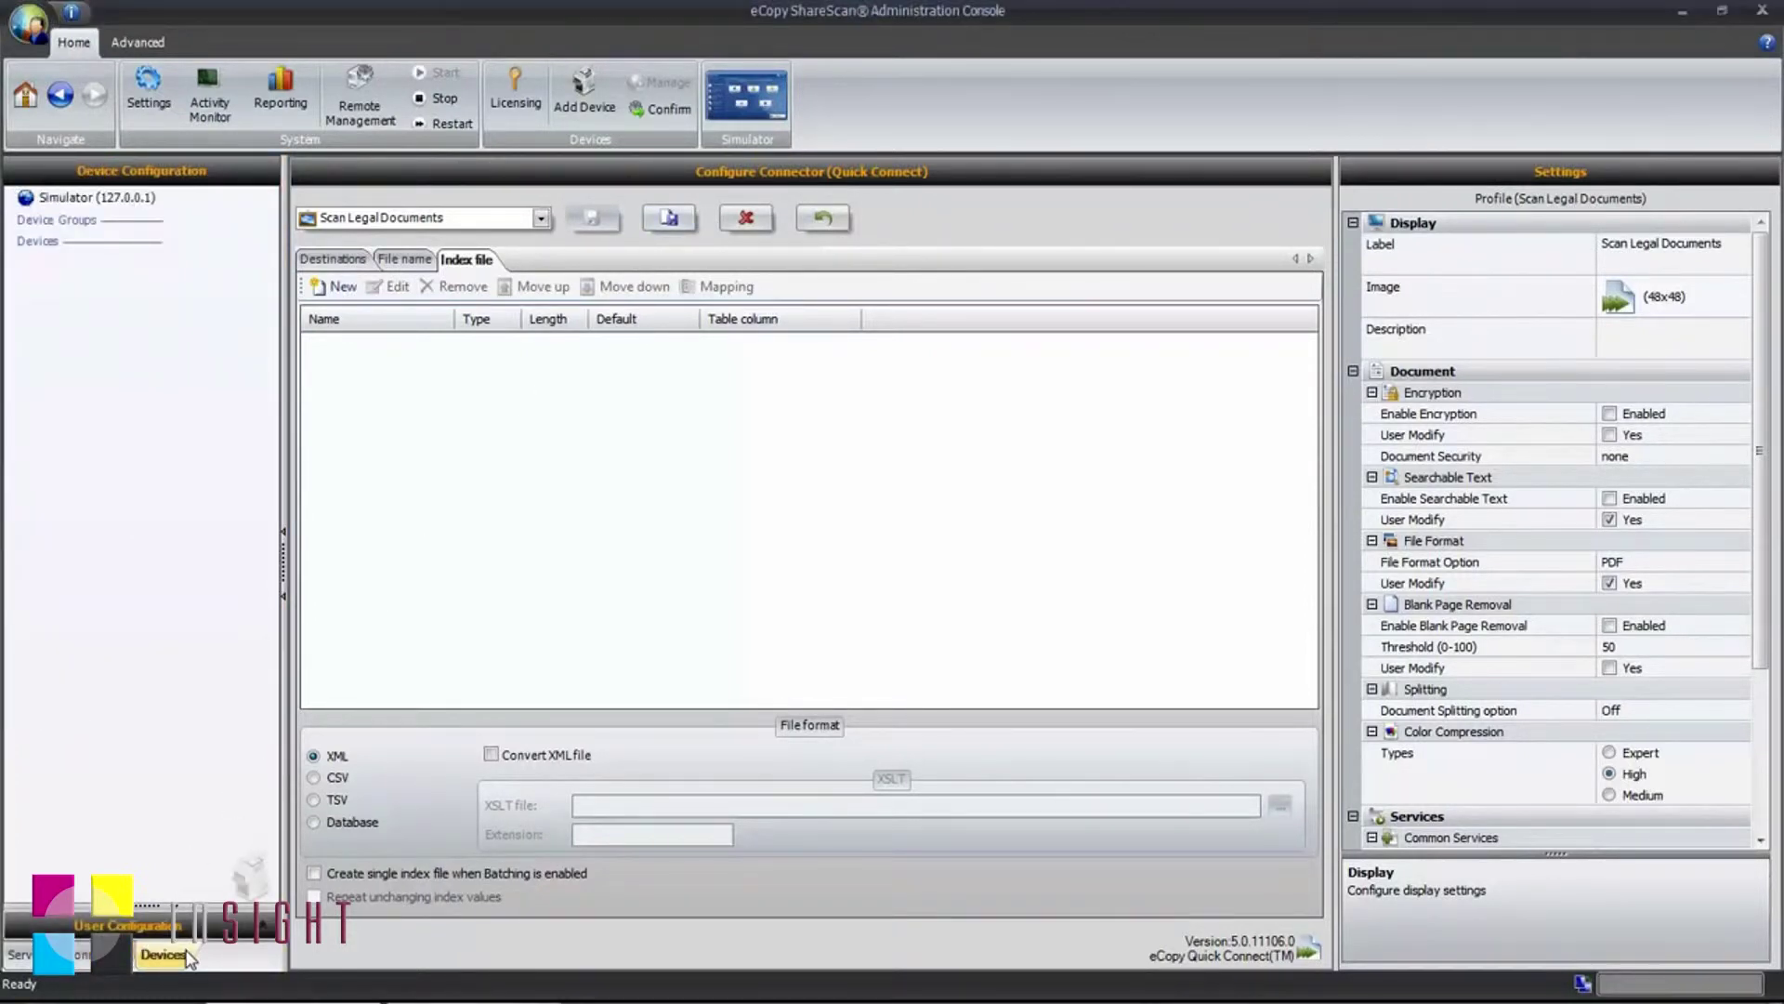
# Step: Assign the Scan Legal Documents profile to the Simulator (127.0.0.1) device and save
pyautogui.click(105, 202)
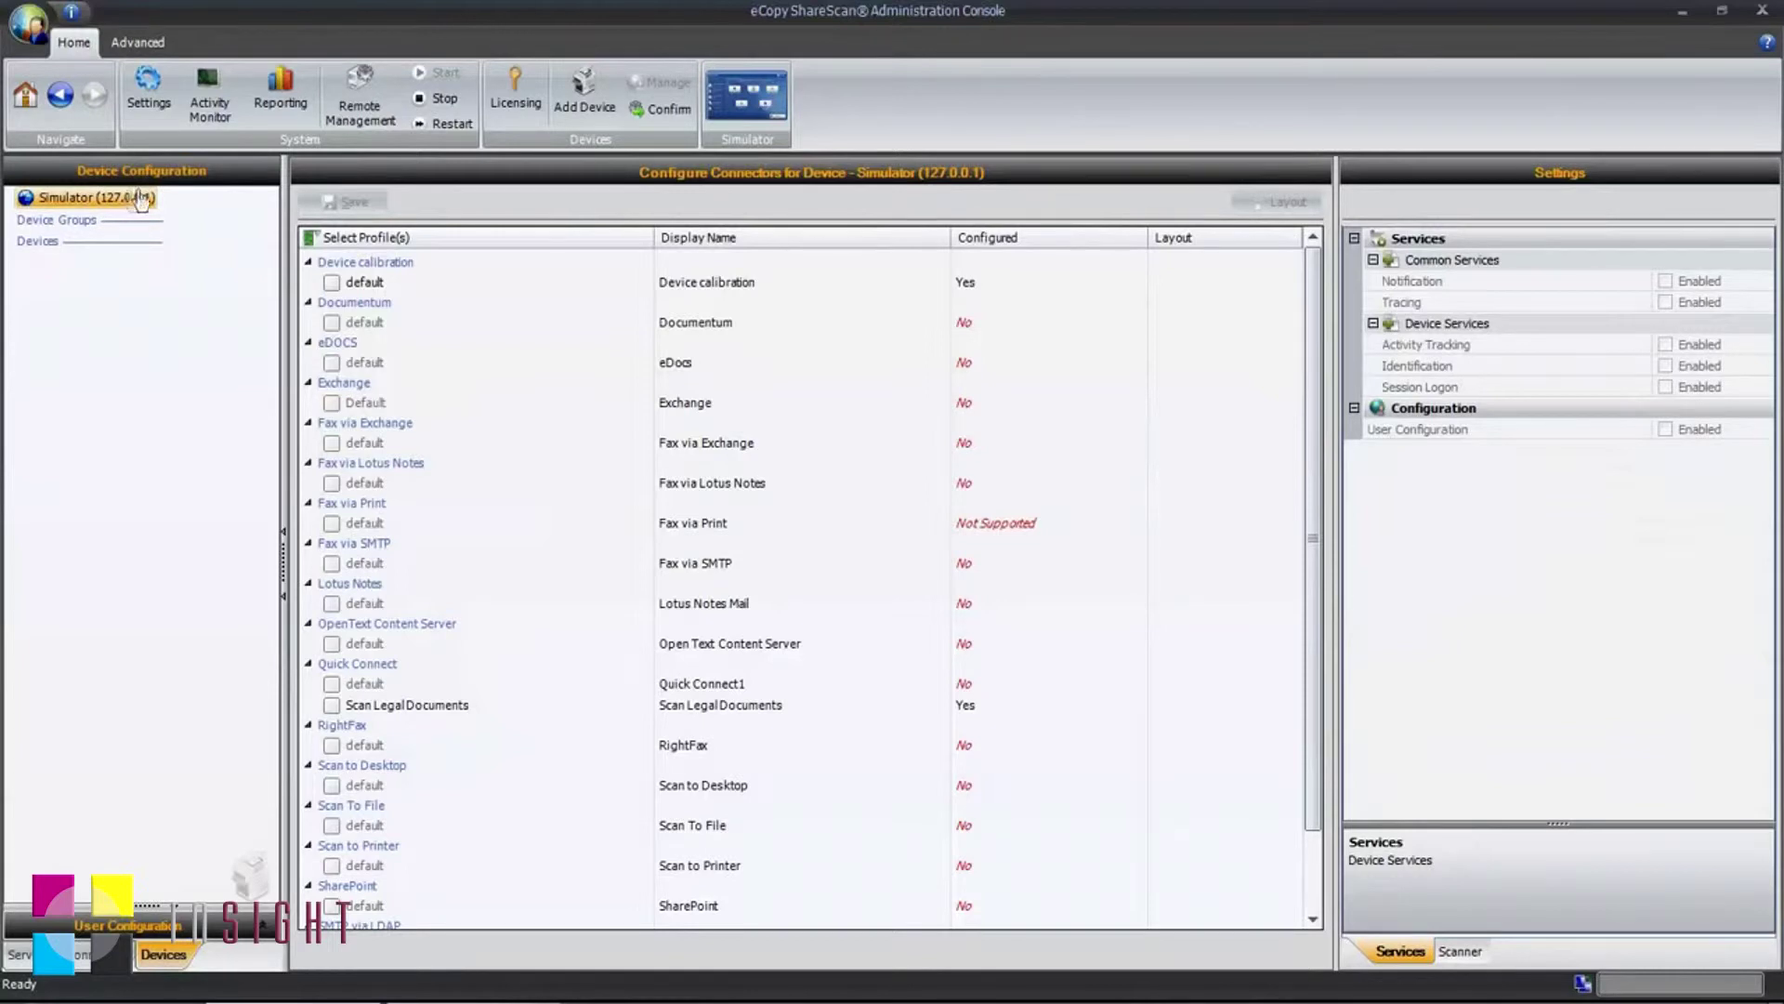
pyautogui.click(333, 707)
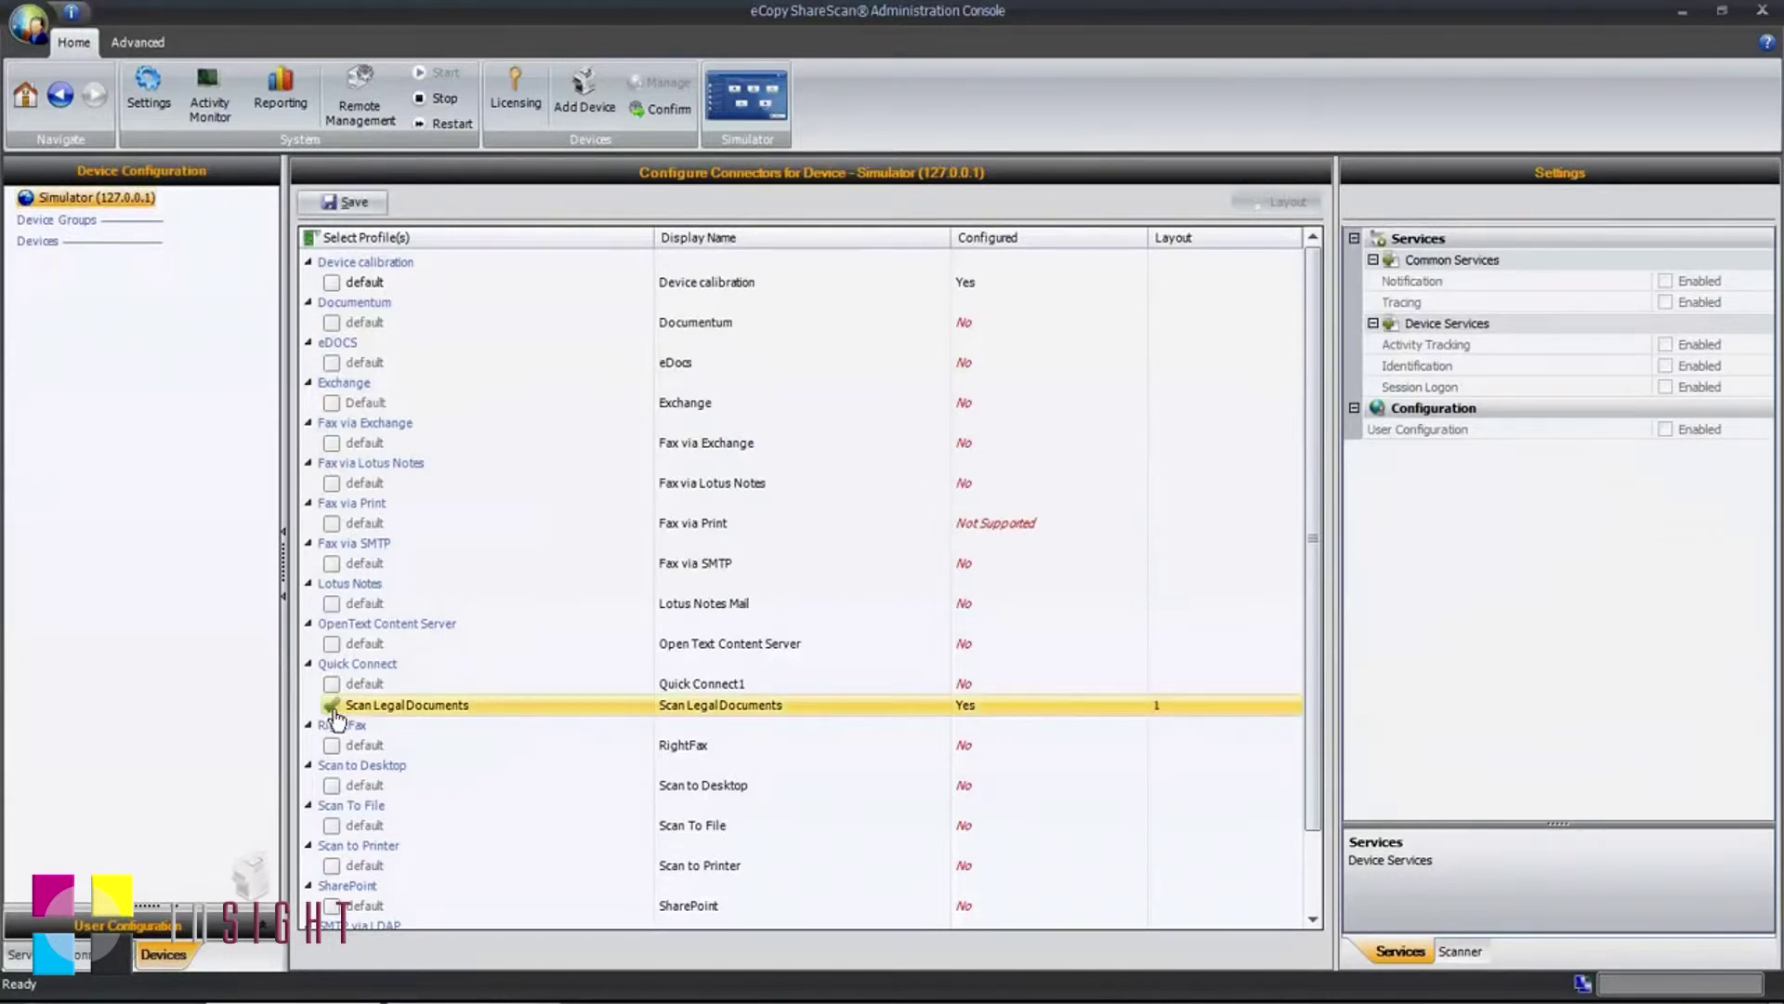
pyautogui.click(352, 202)
pyautogui.click(751, 119)
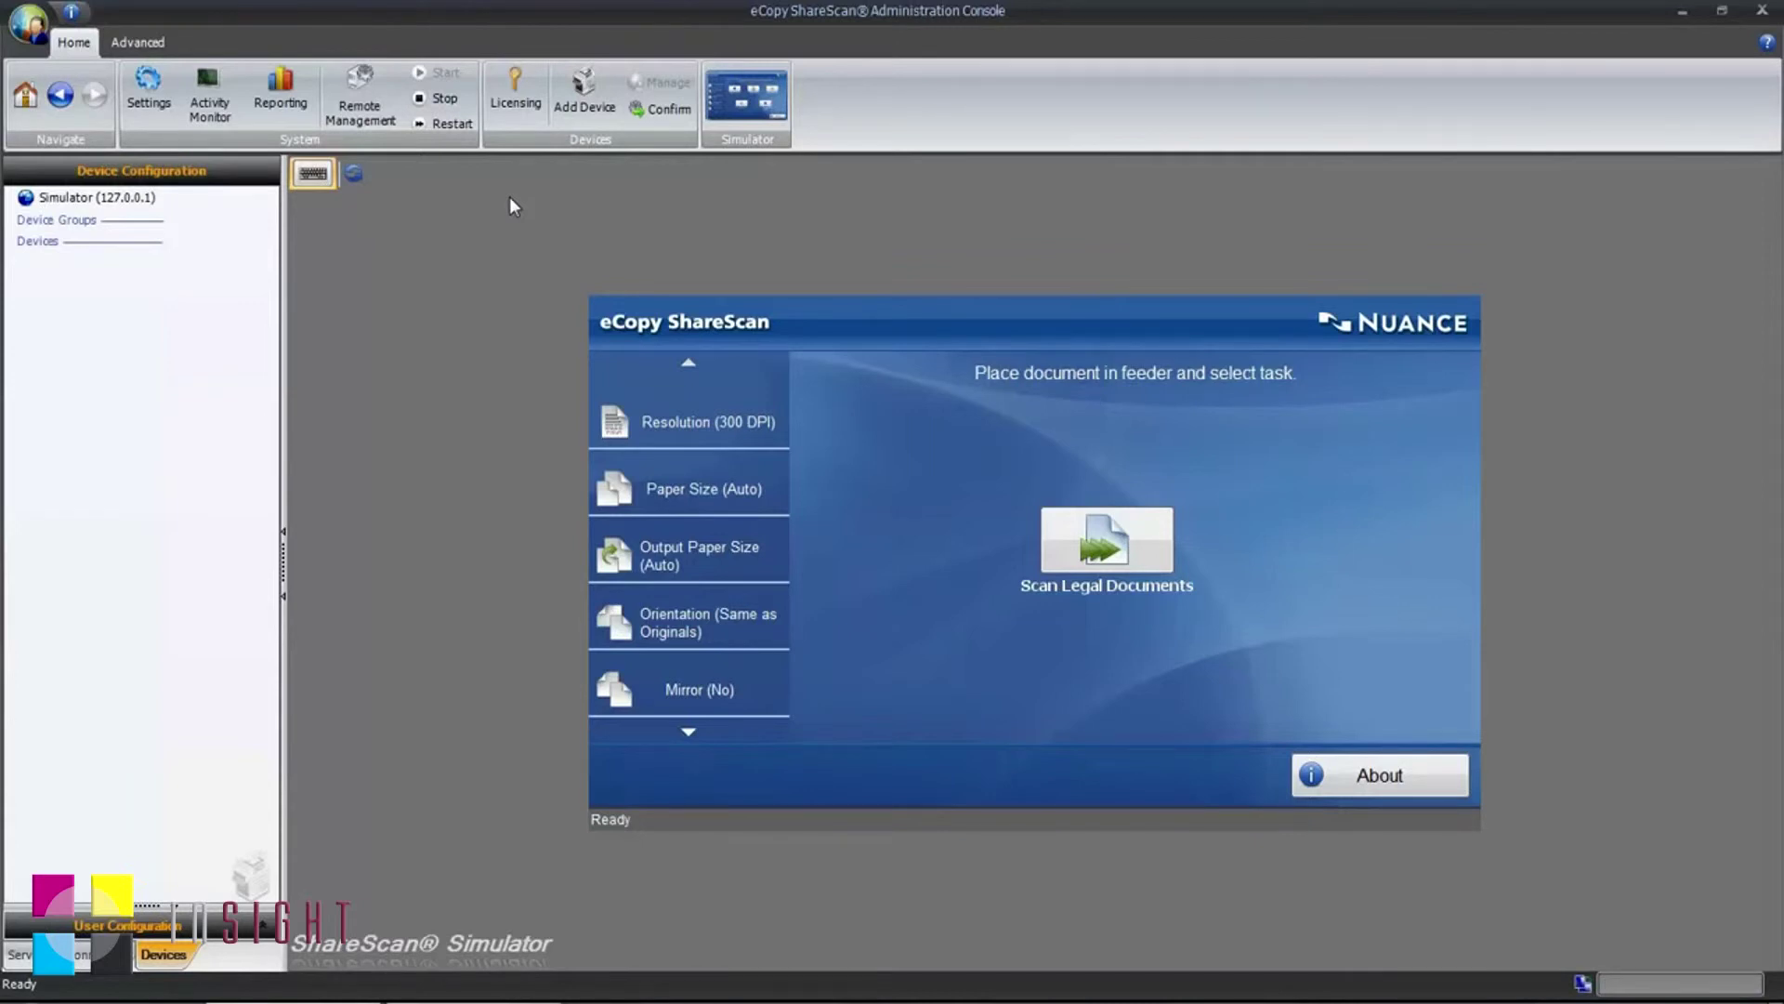
# Step: Run Scan Legal Documents past the licence notice and preview, then enter the user name
pyautogui.click(1116, 555)
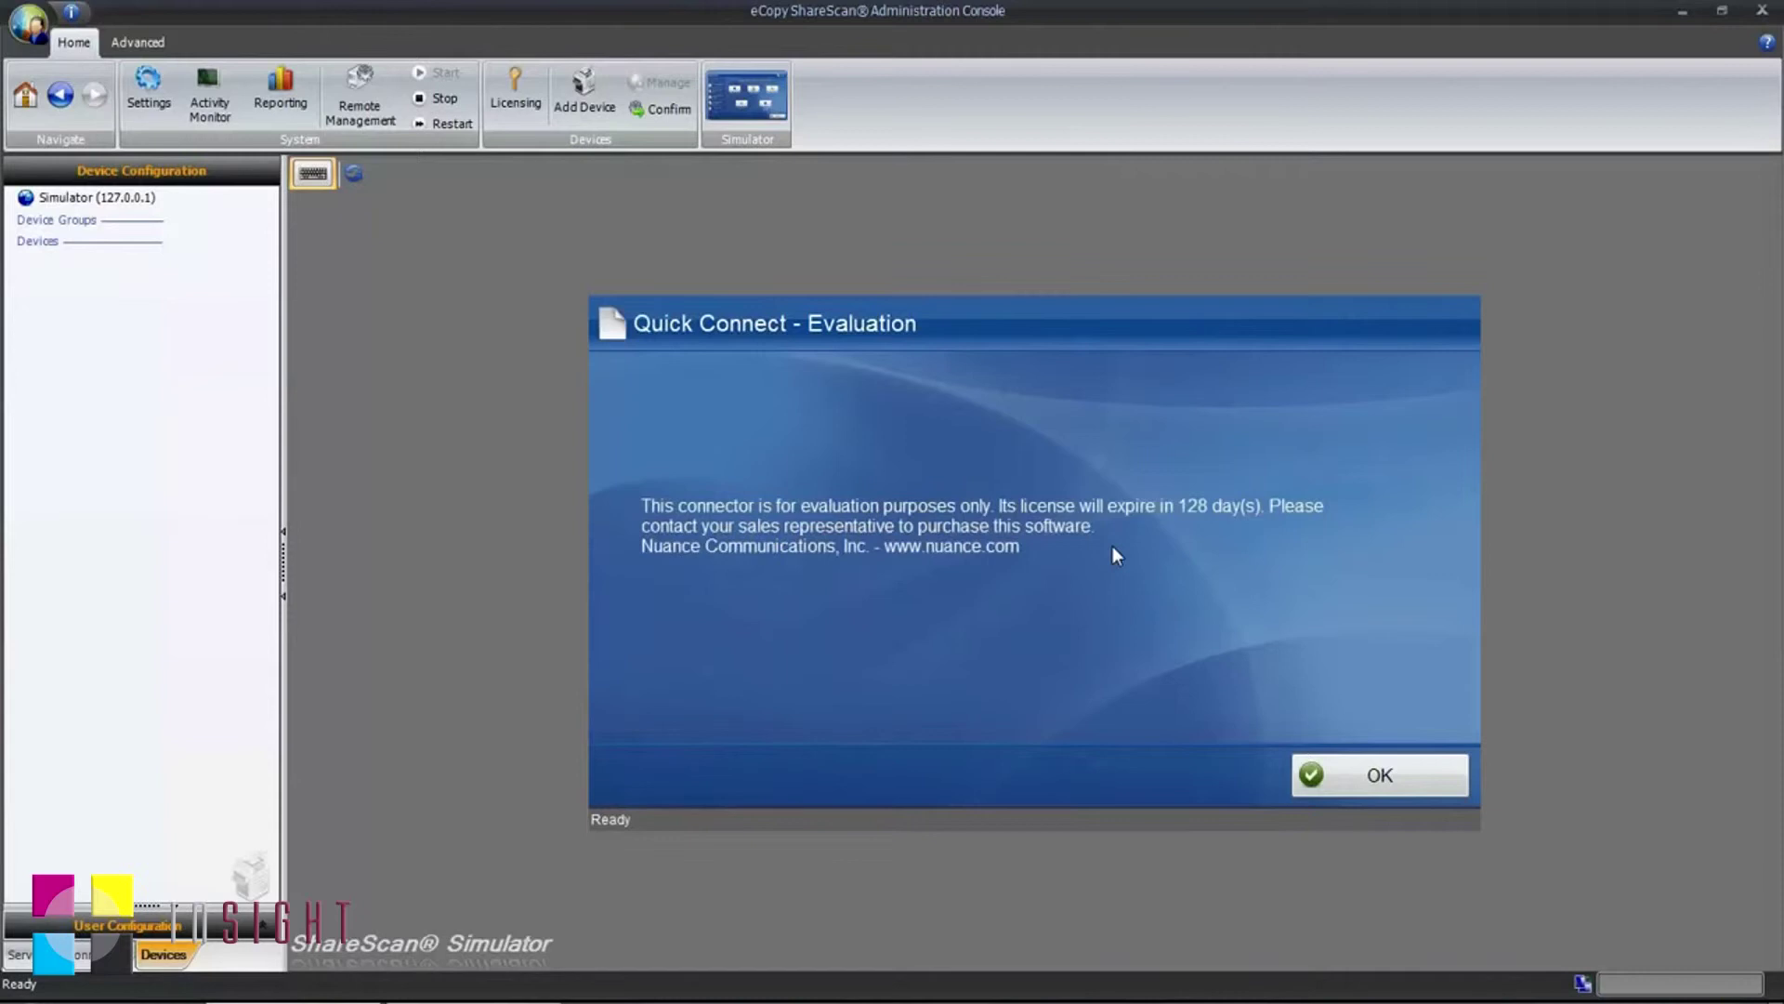
pyautogui.click(1357, 771)
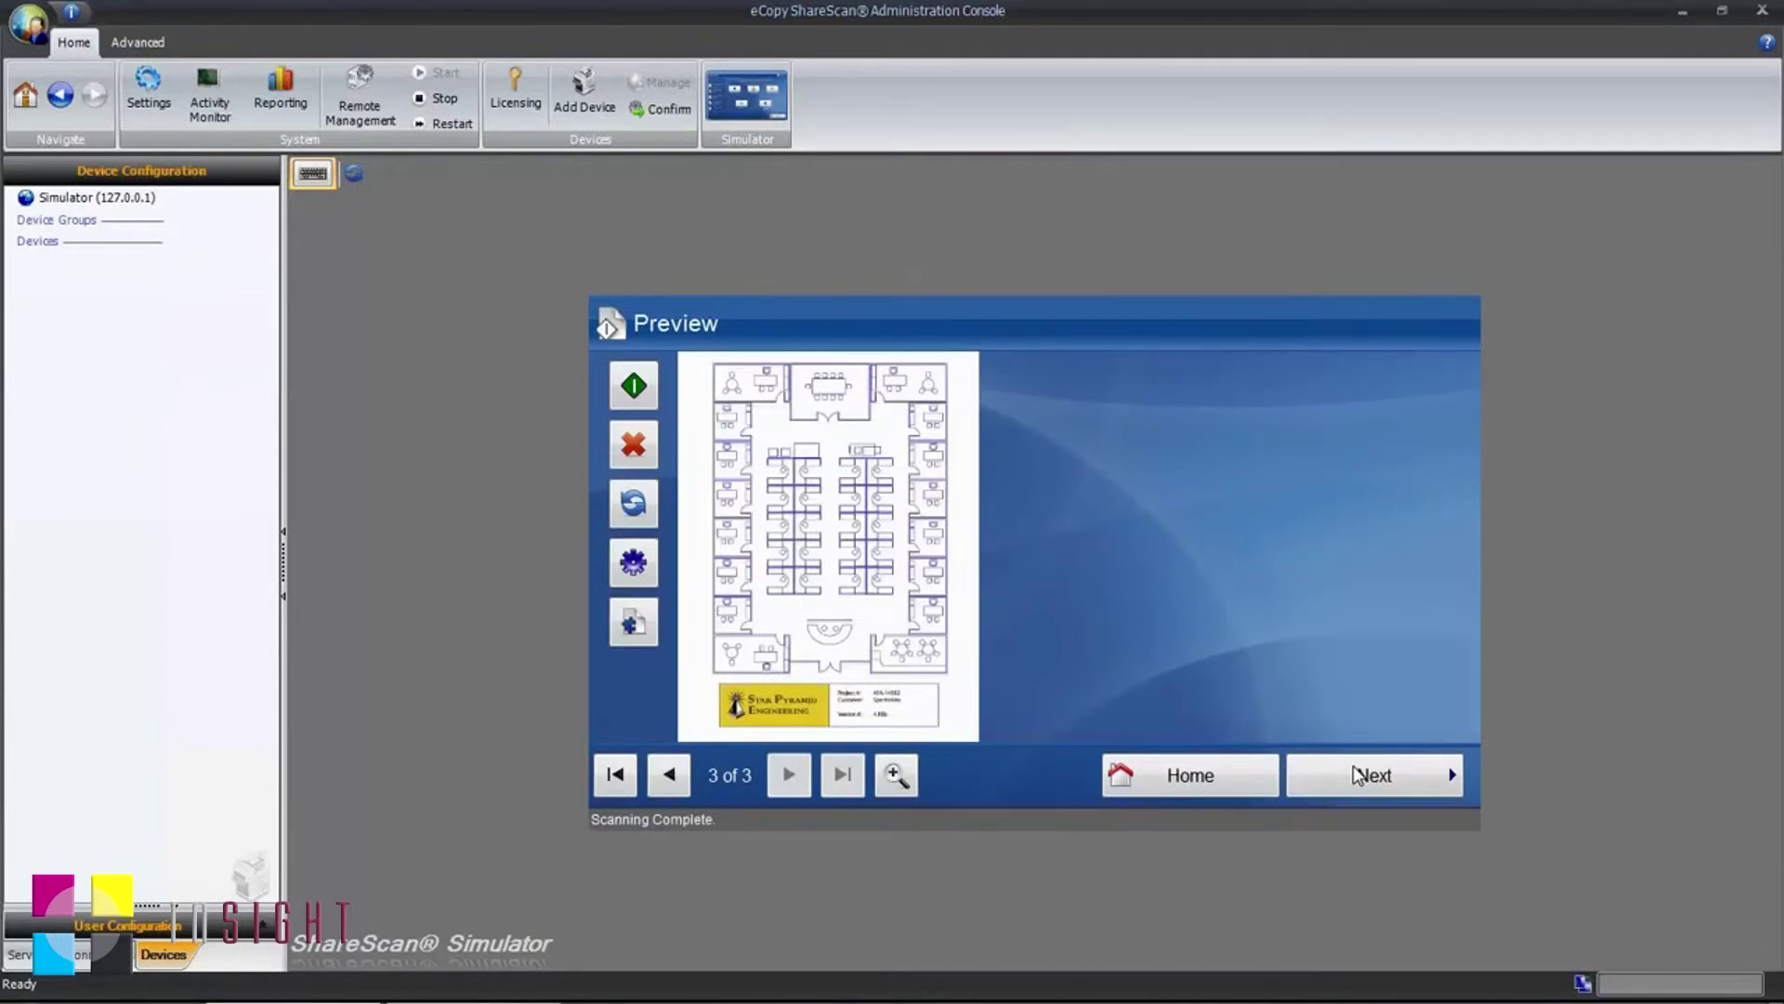
pyautogui.click(1356, 775)
pyautogui.click(1052, 399)
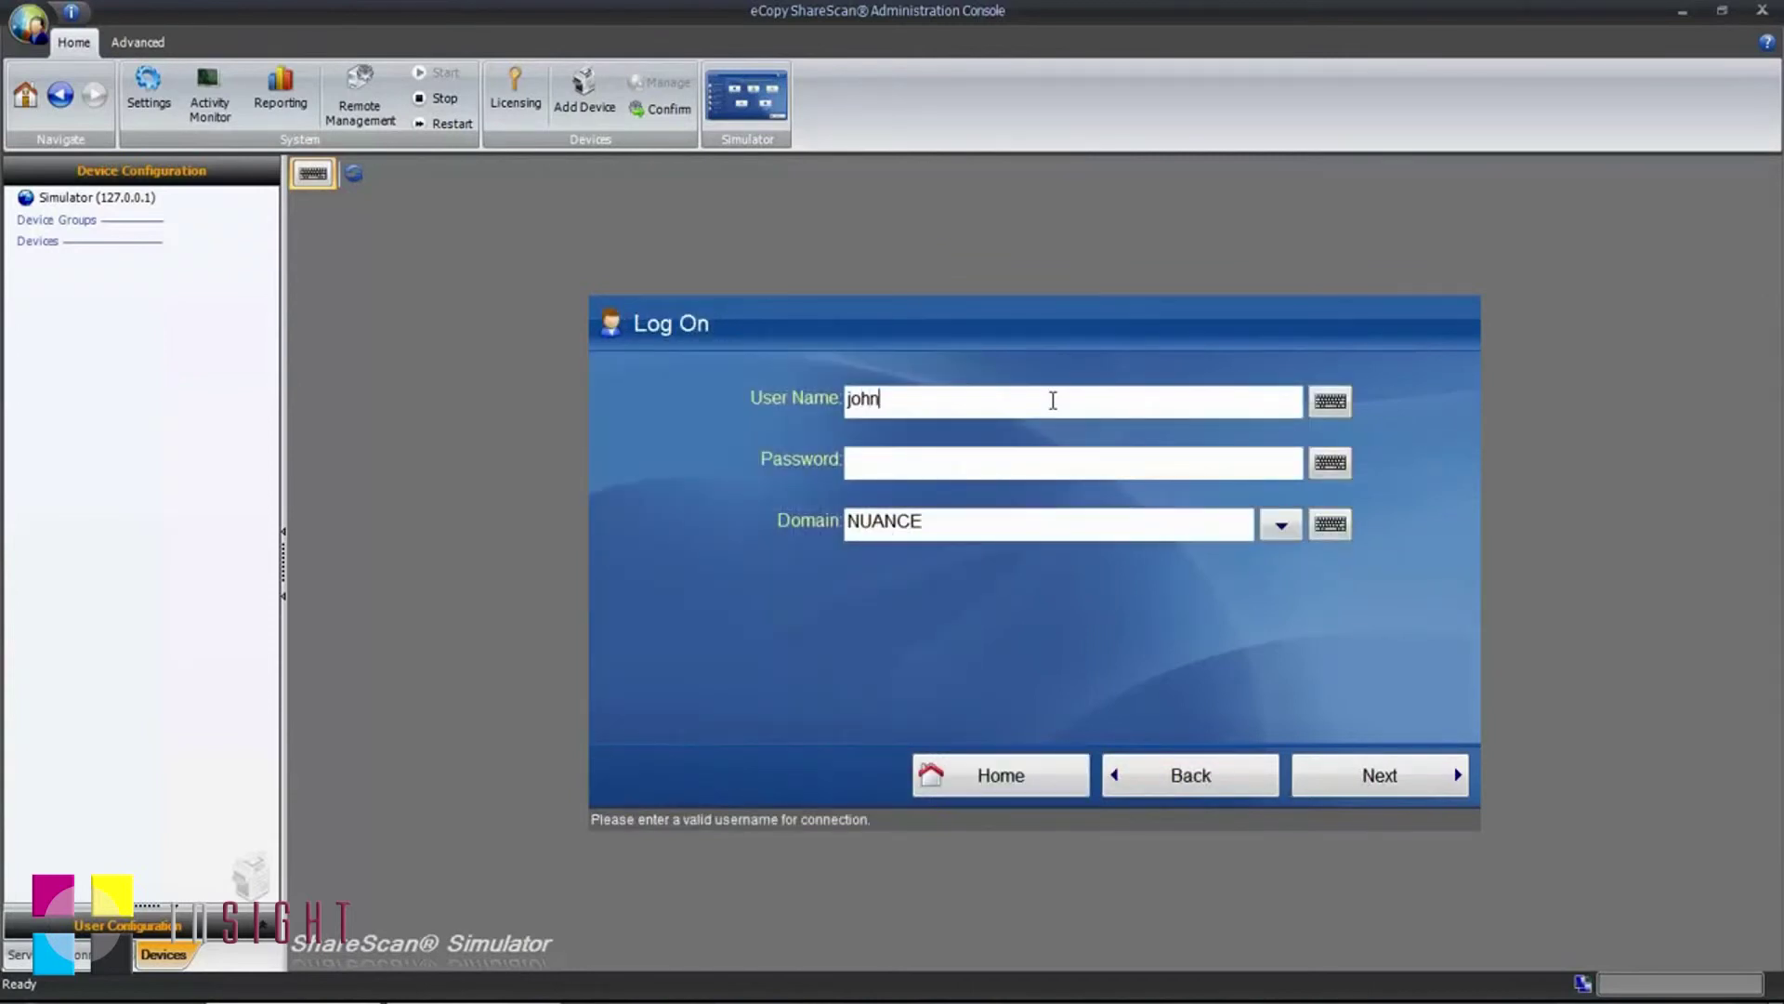
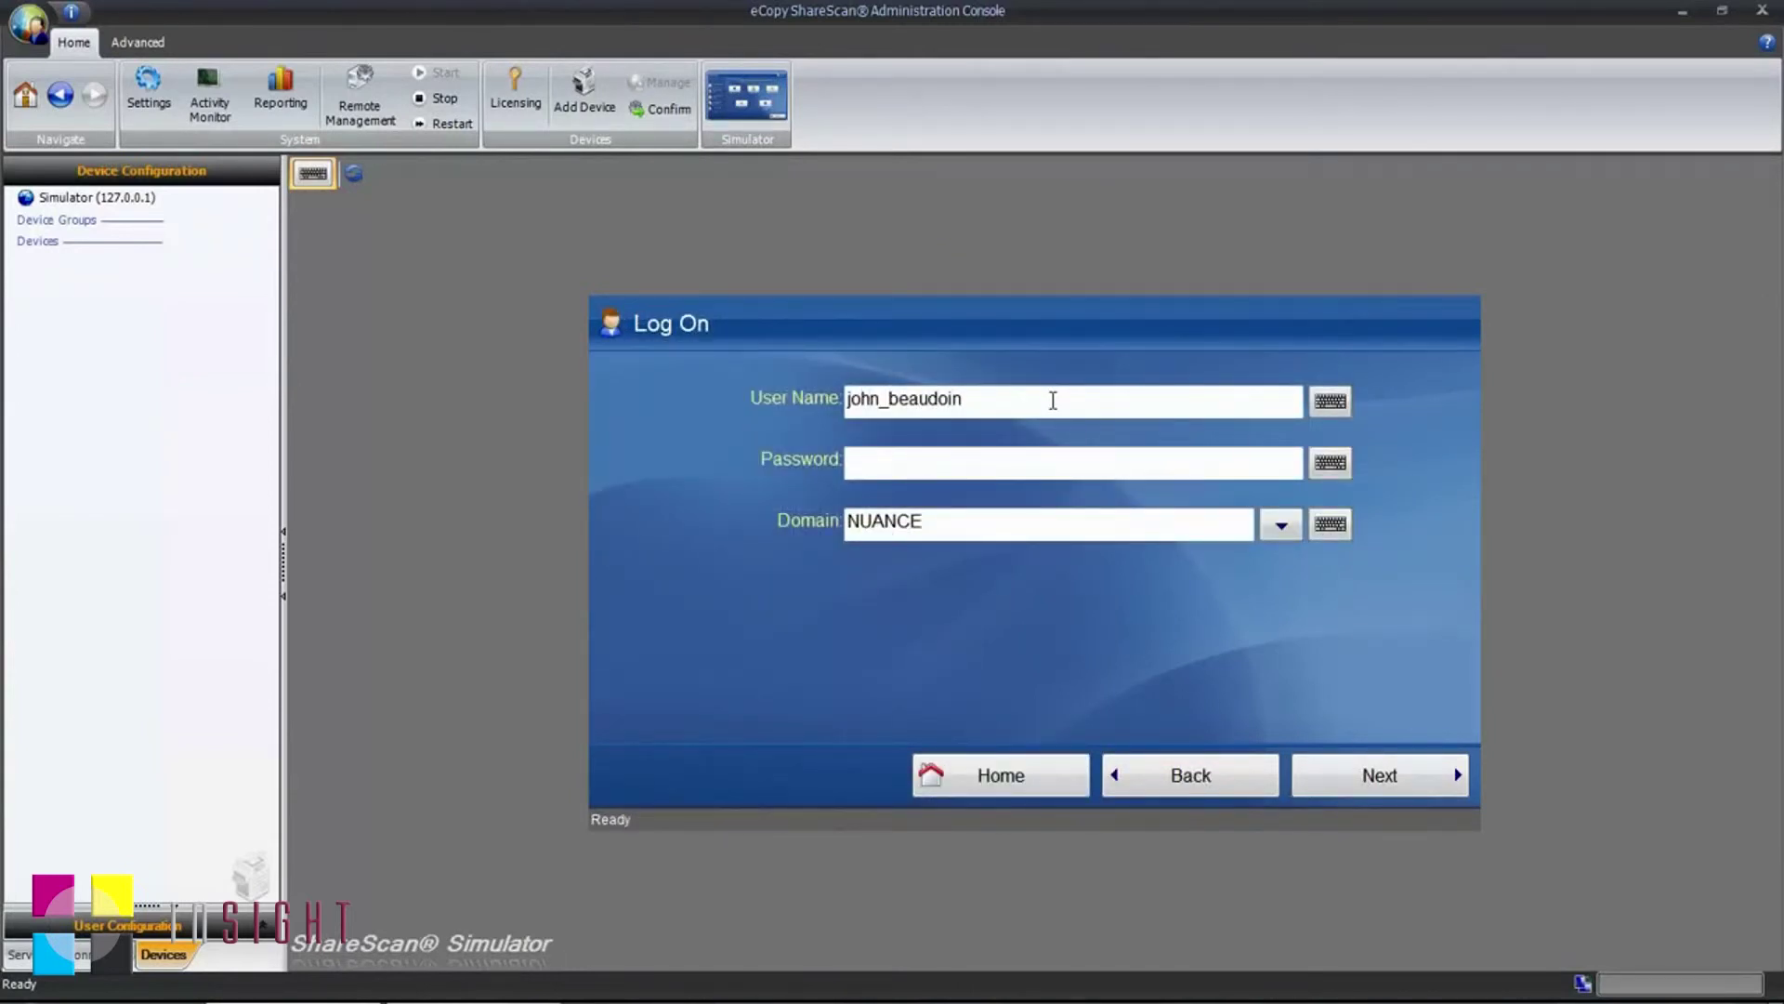
# Step: Enter the account password on the Log On screen, keep domain NUANCE, and log on
pyautogui.click(1038, 457)
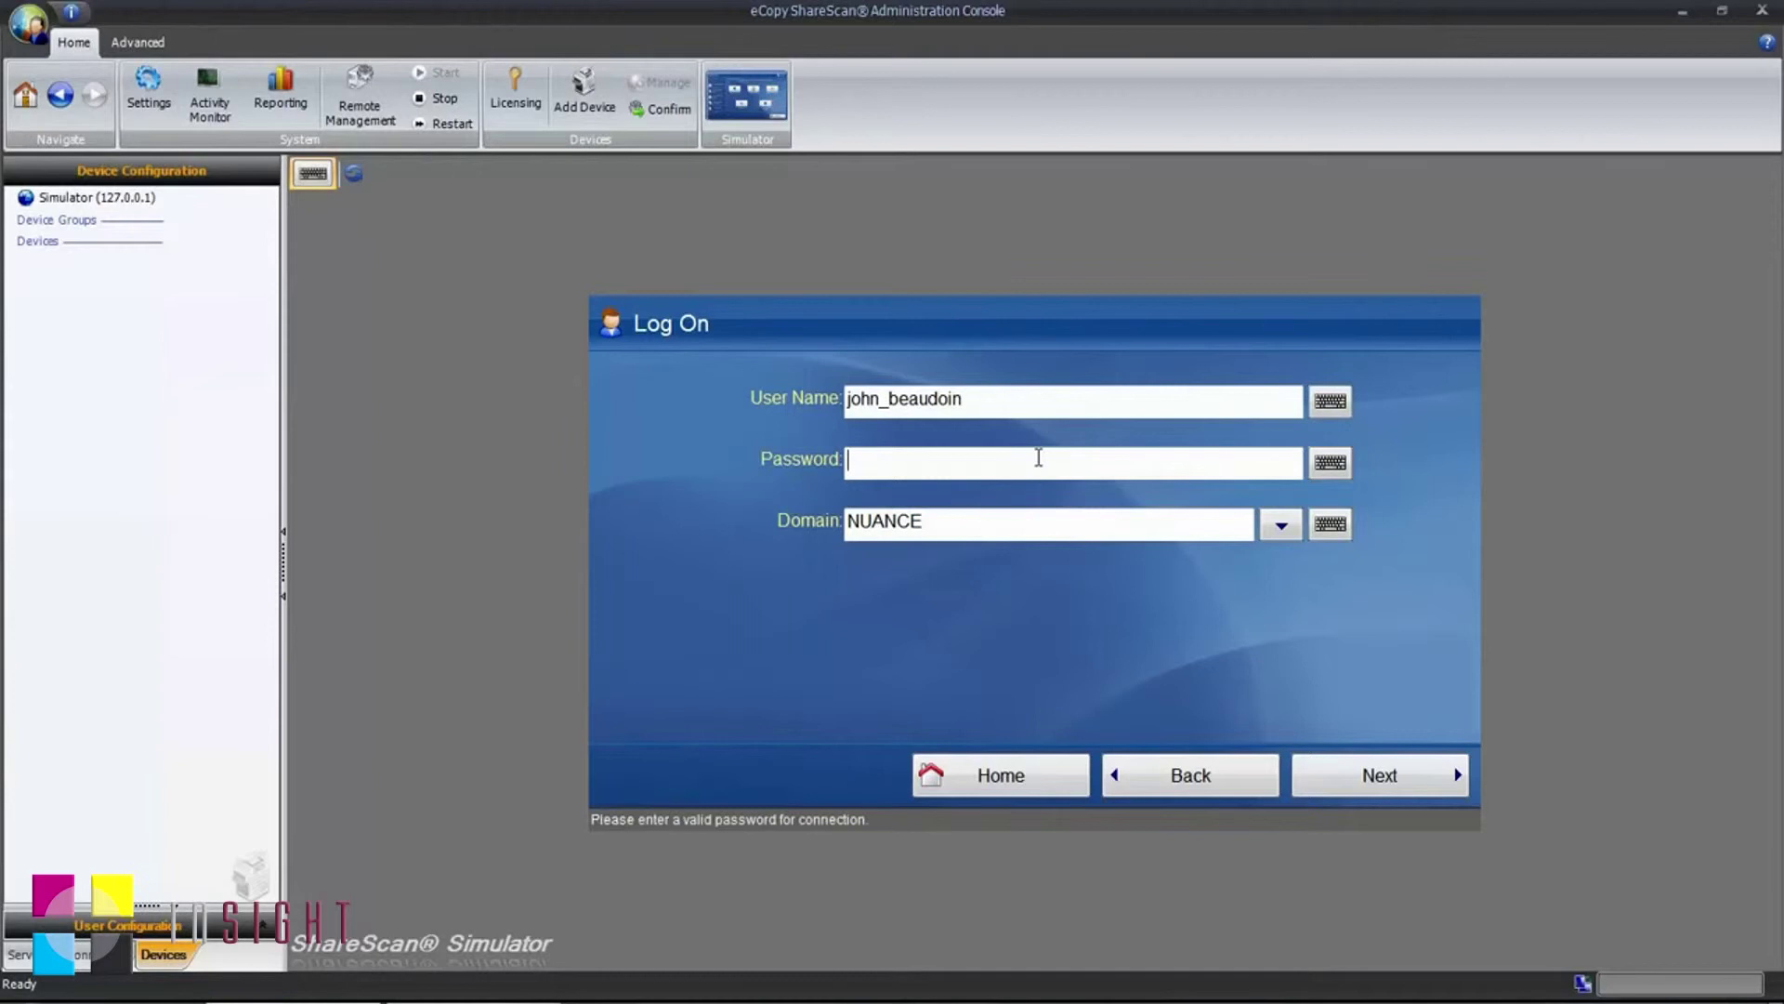
pyautogui.write('••••••••')
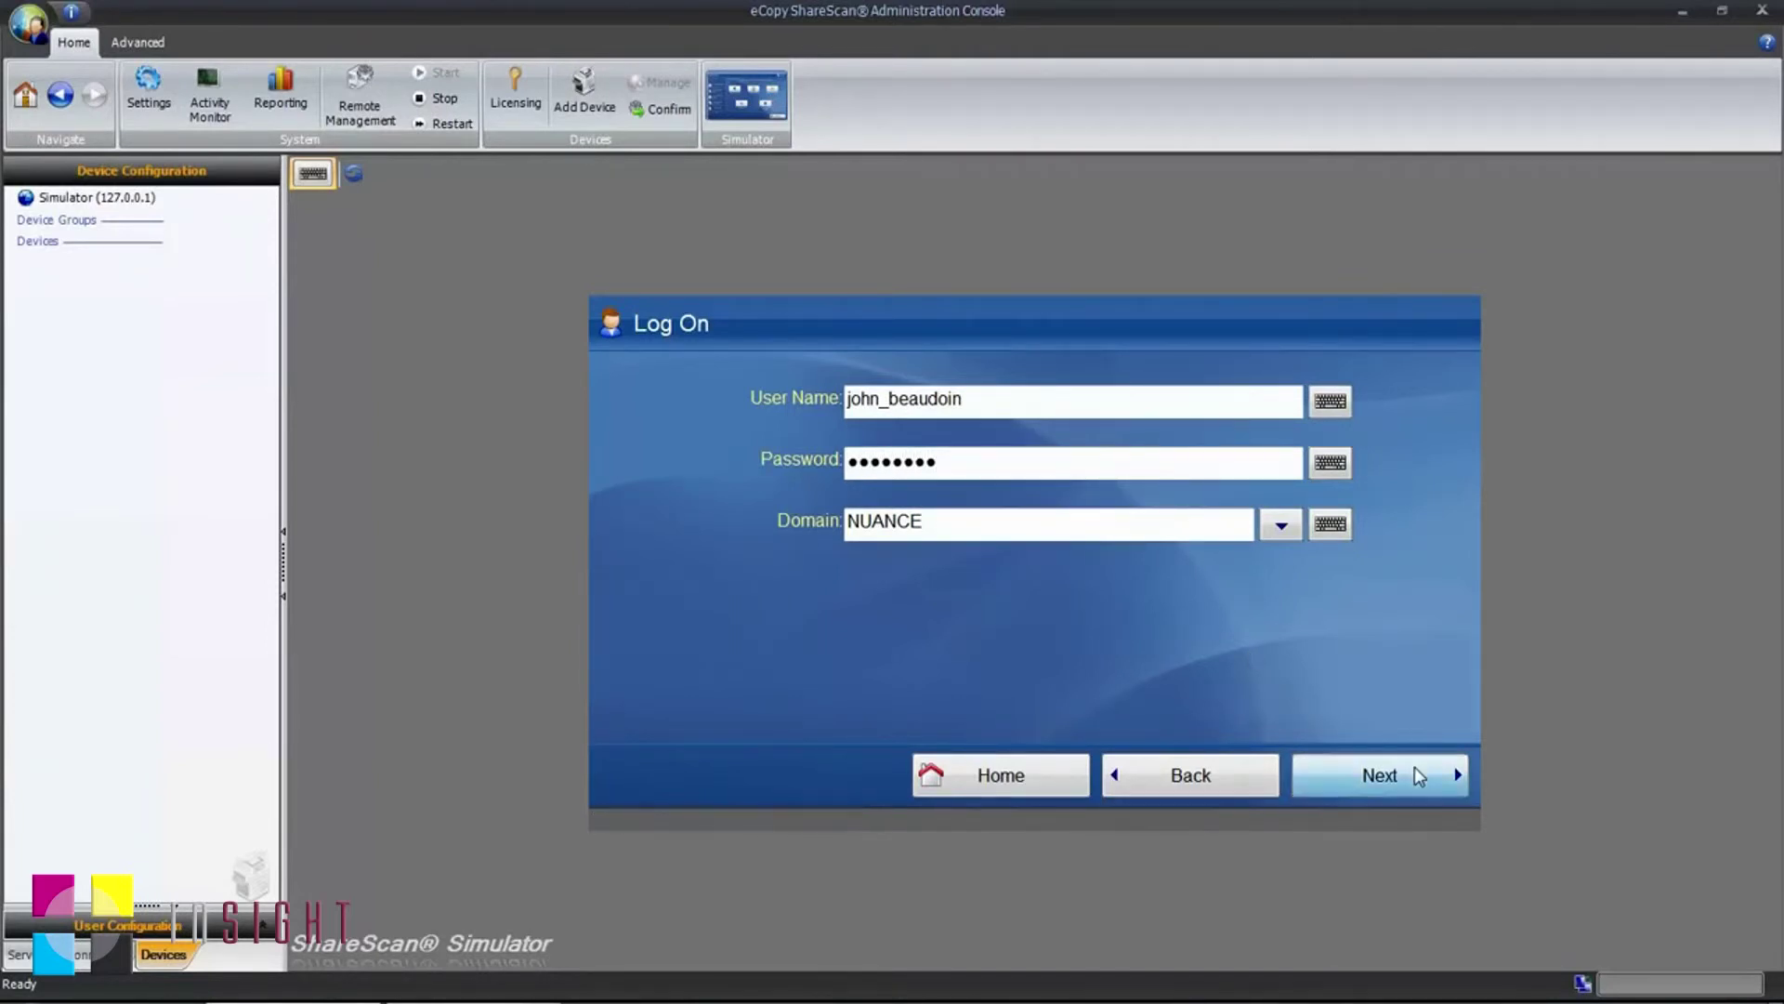
pyautogui.click(1414, 769)
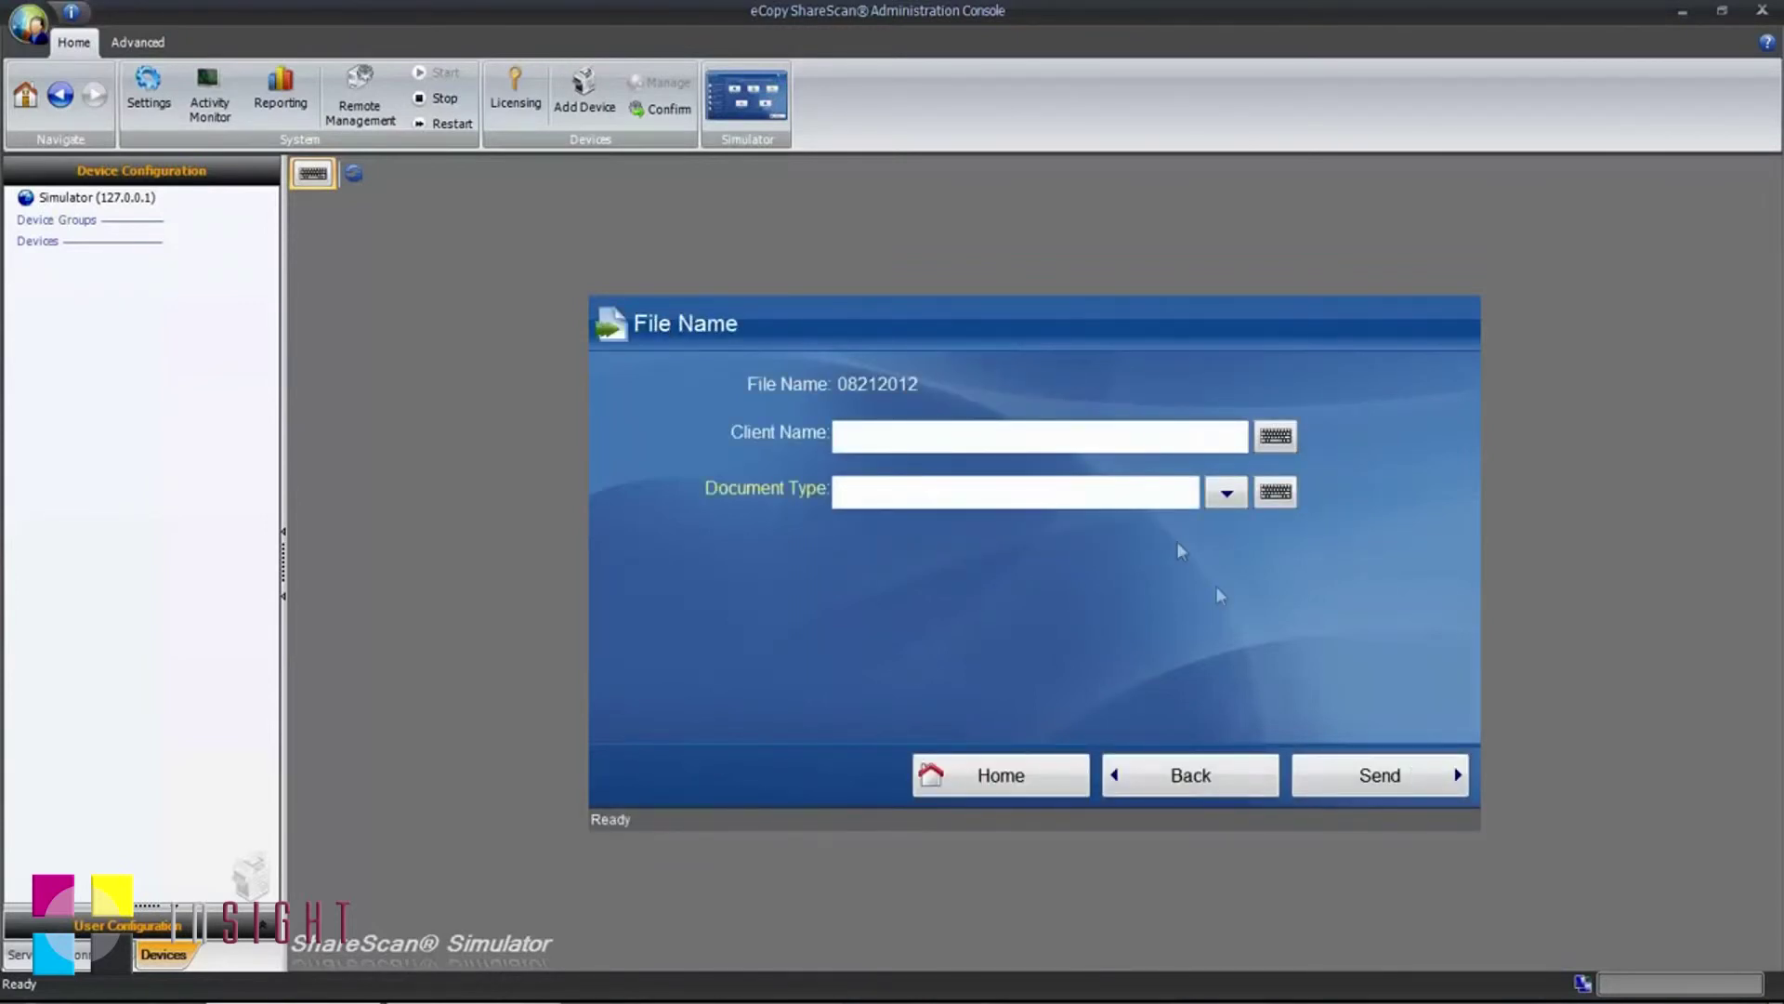
# Step: Enter the client's surname, pick Living Wills as the Document Type, and send the document
pyautogui.write('Smith')
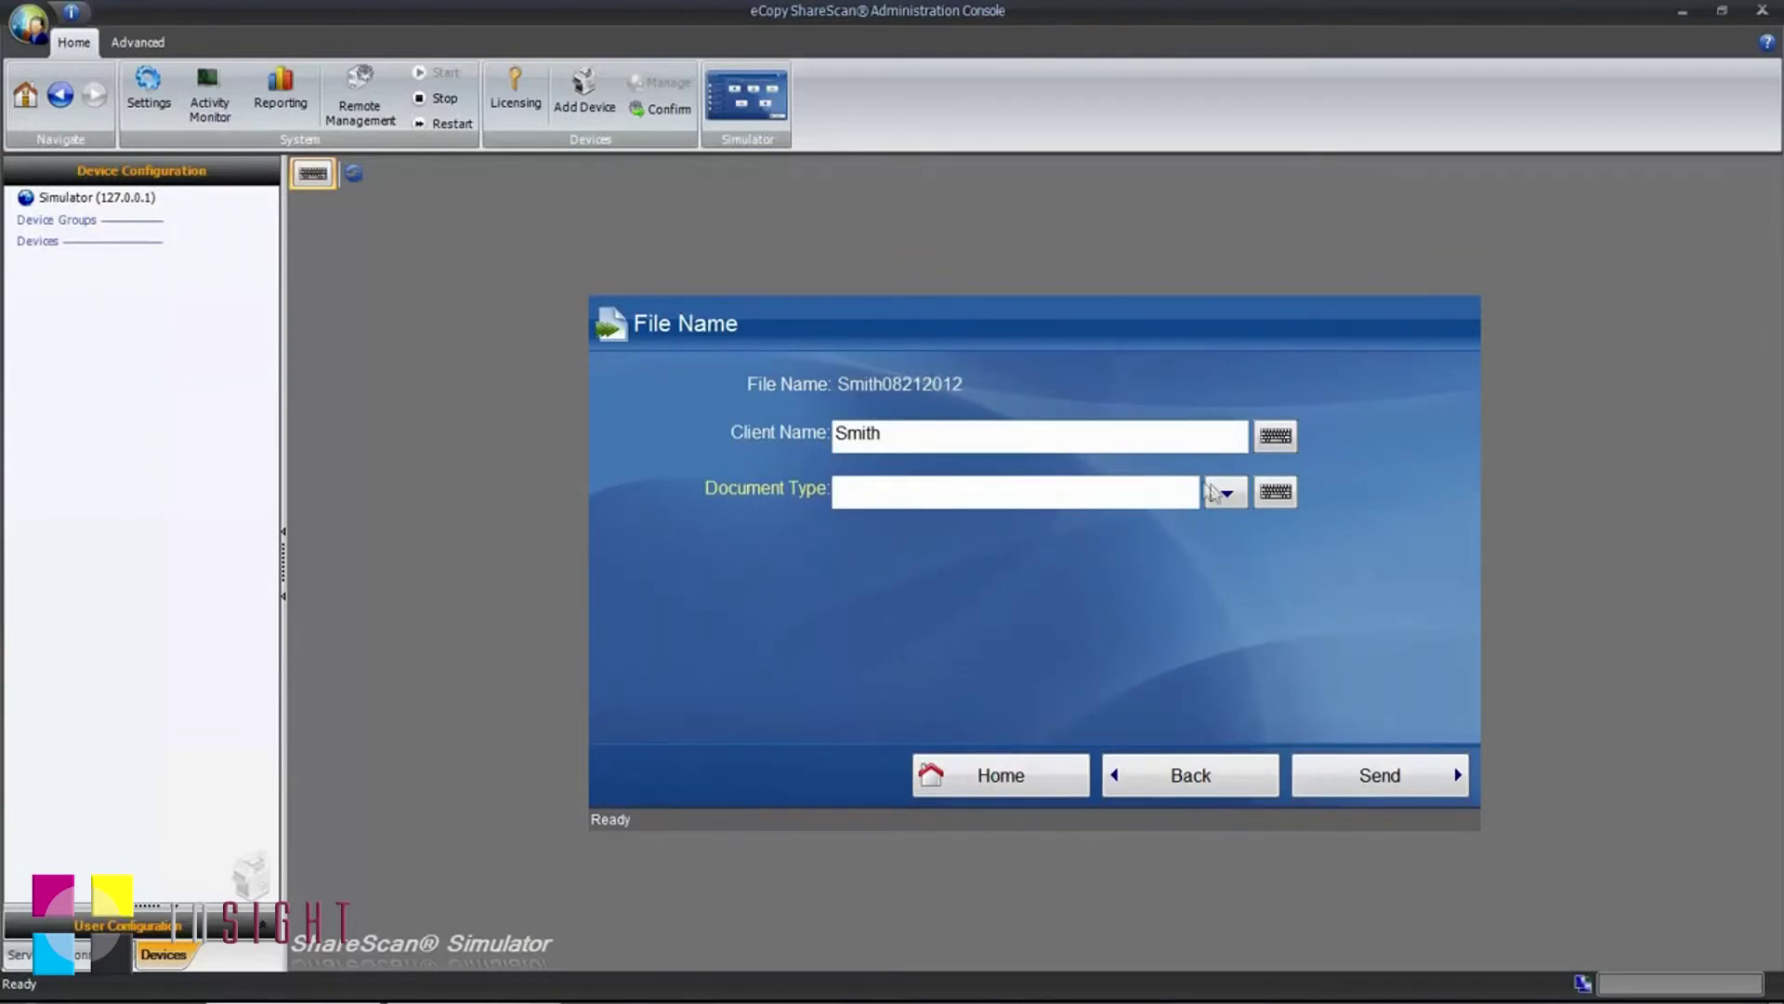
pyautogui.click(1226, 492)
pyautogui.click(938, 564)
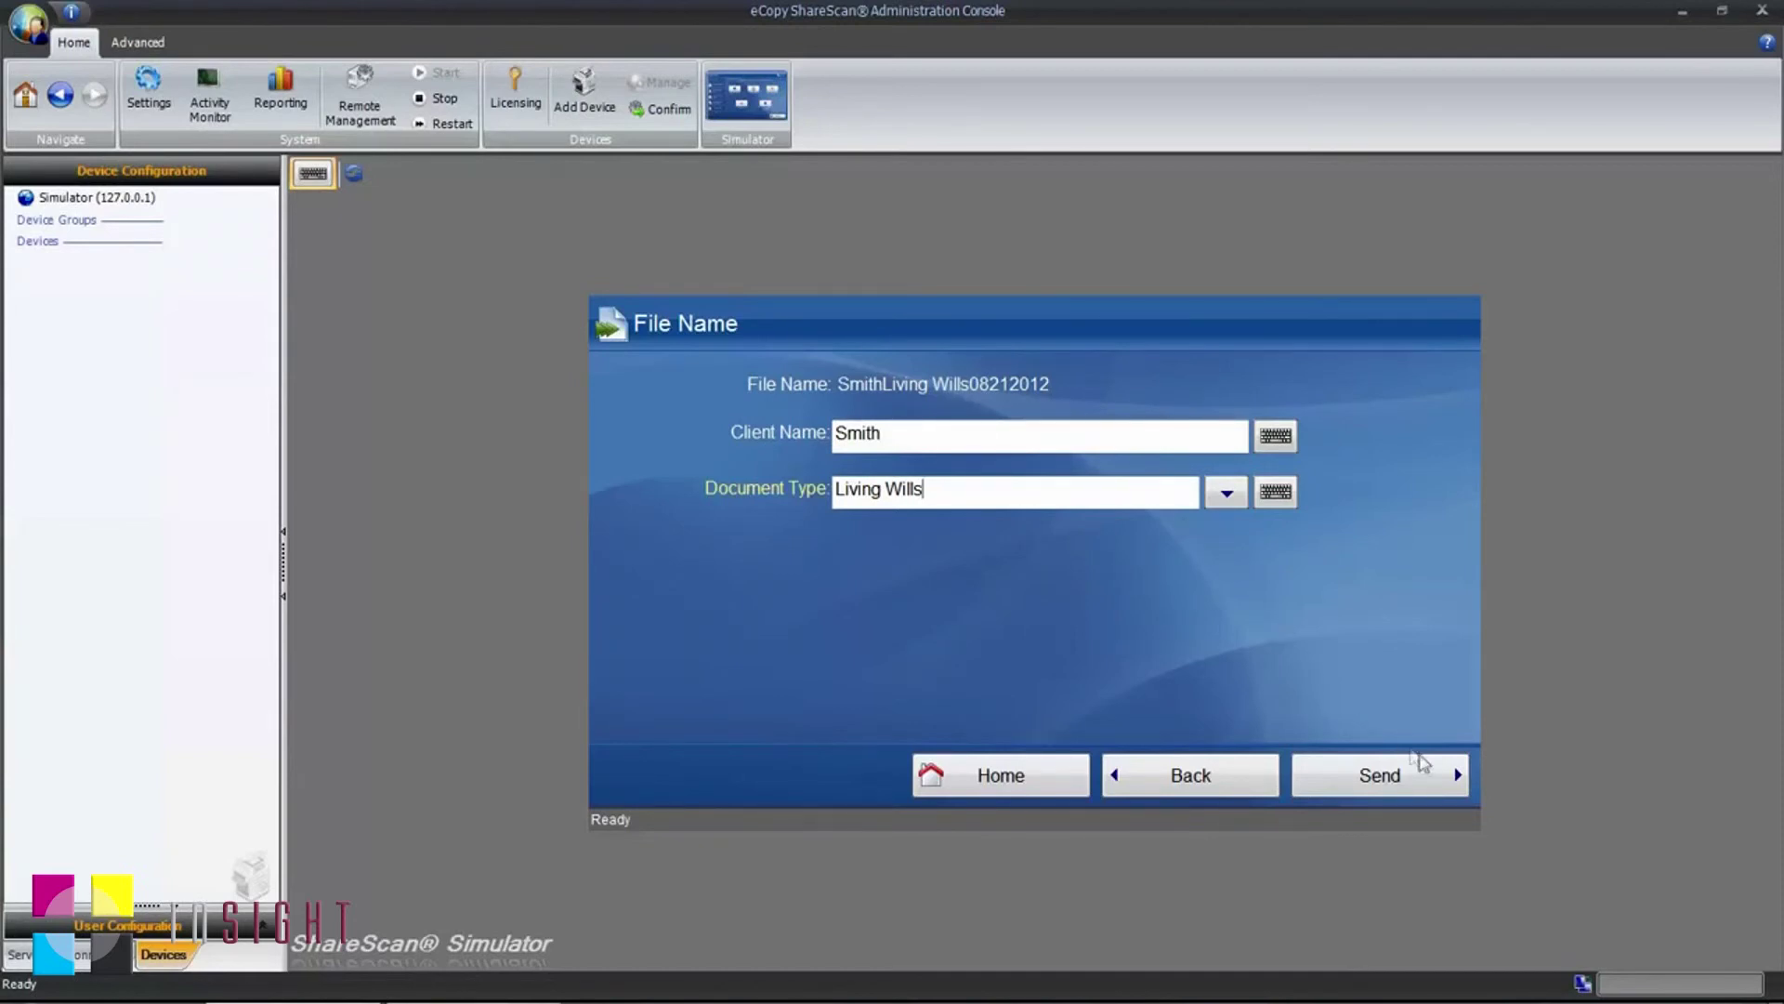
pyautogui.click(1428, 764)
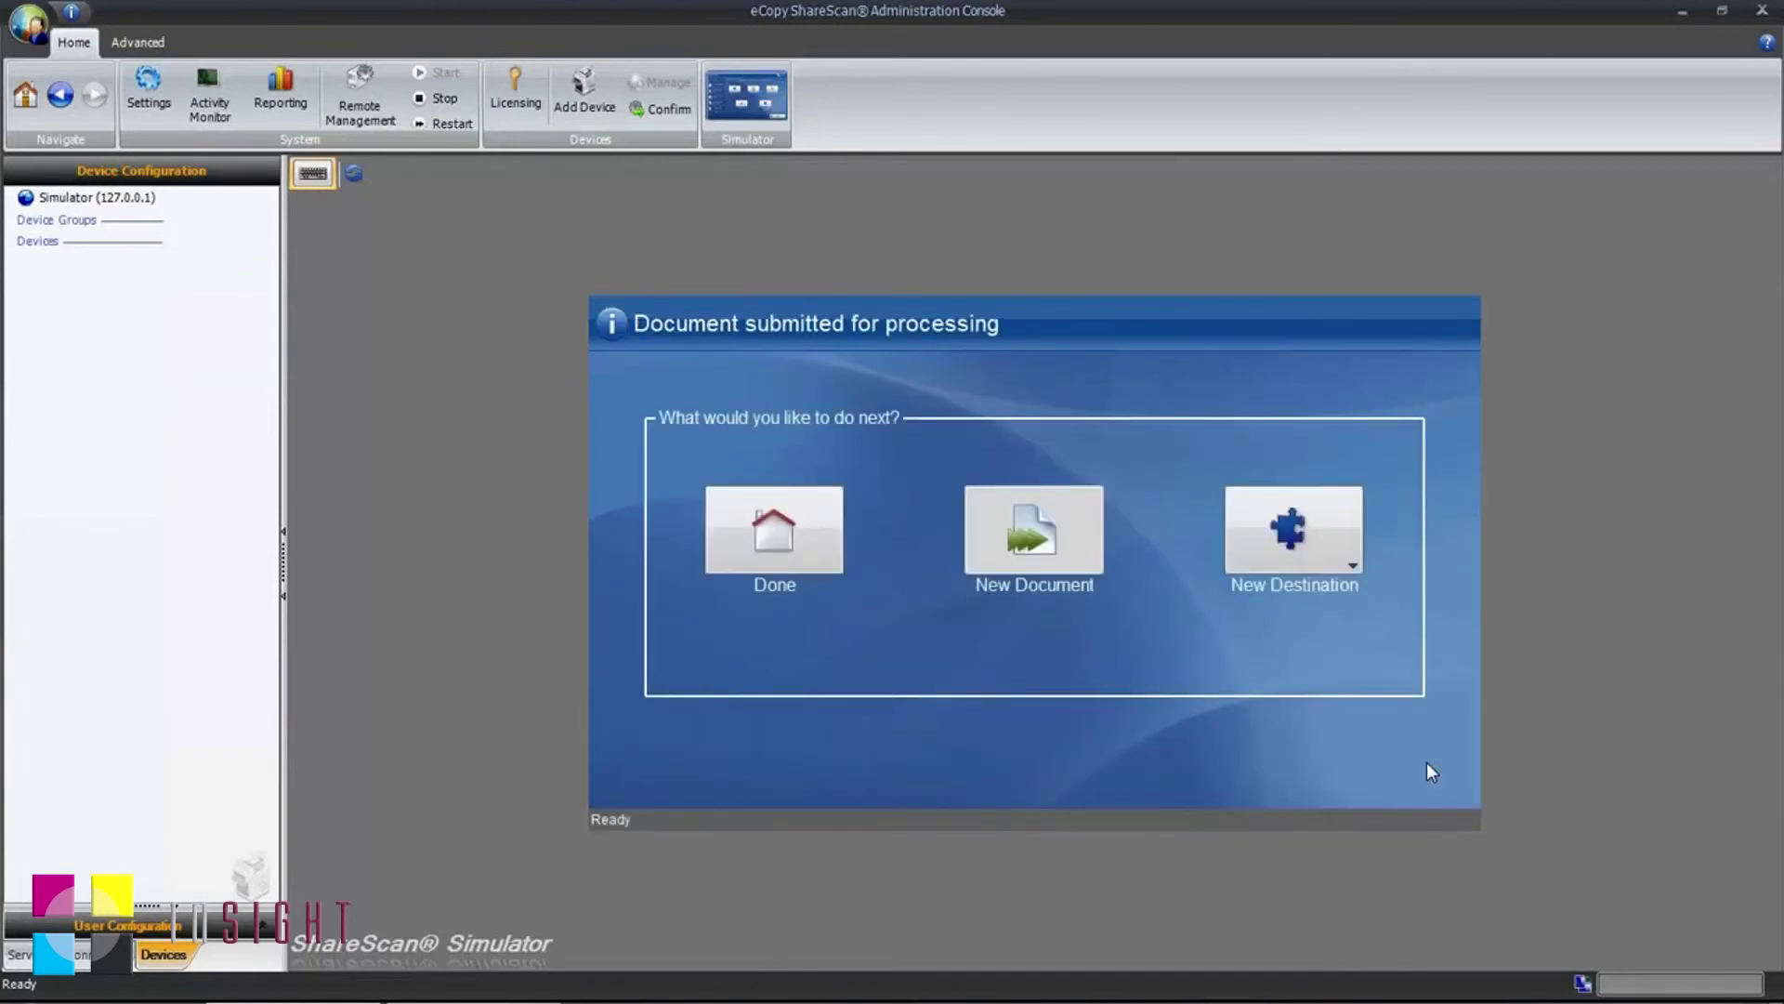